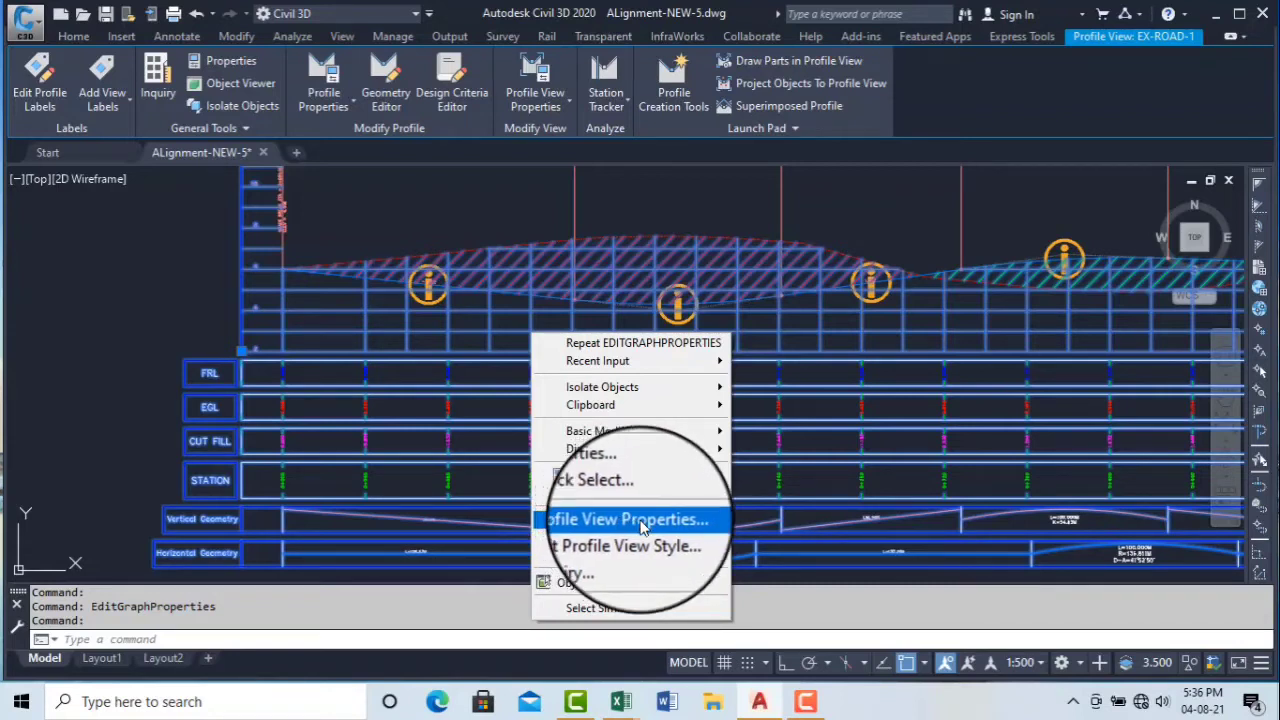
# Step: Add a Superelevation band in the Divided with Two Crowns - No Shoulders style below the EX-ROAD-1 profile view
pyautogui.click(641, 521)
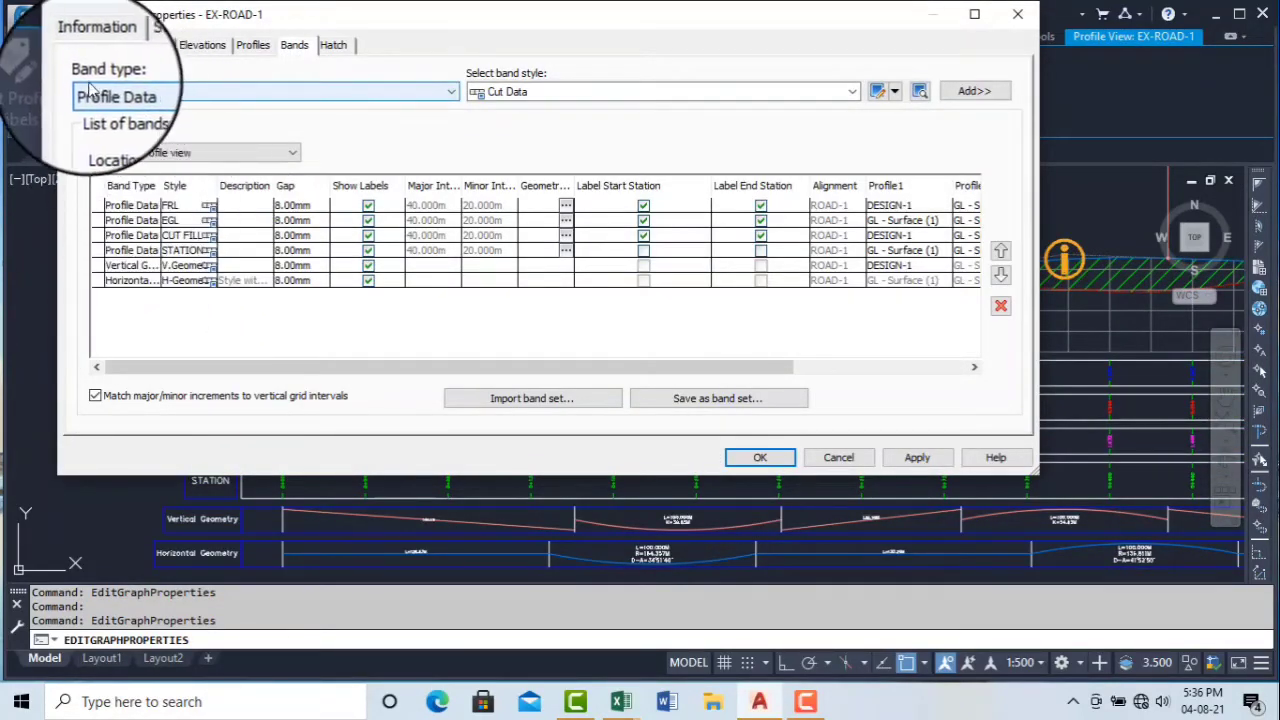
pyautogui.click(138, 95)
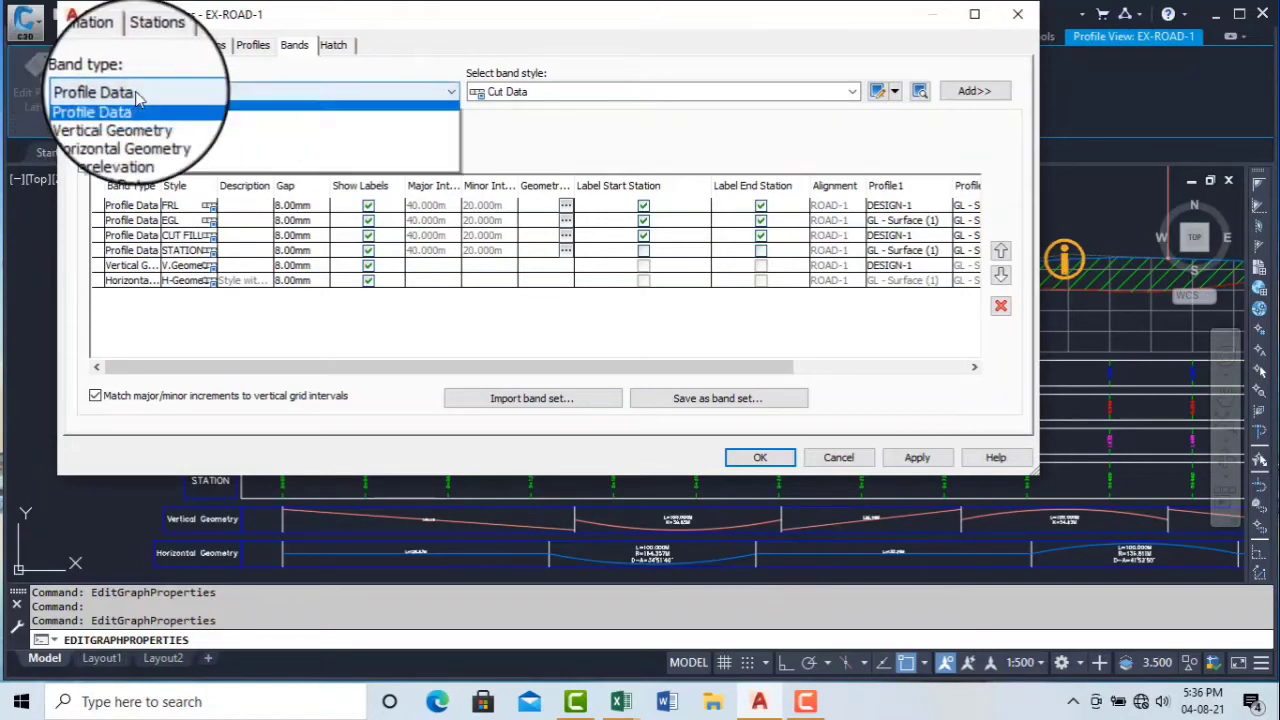
pyautogui.click(118, 148)
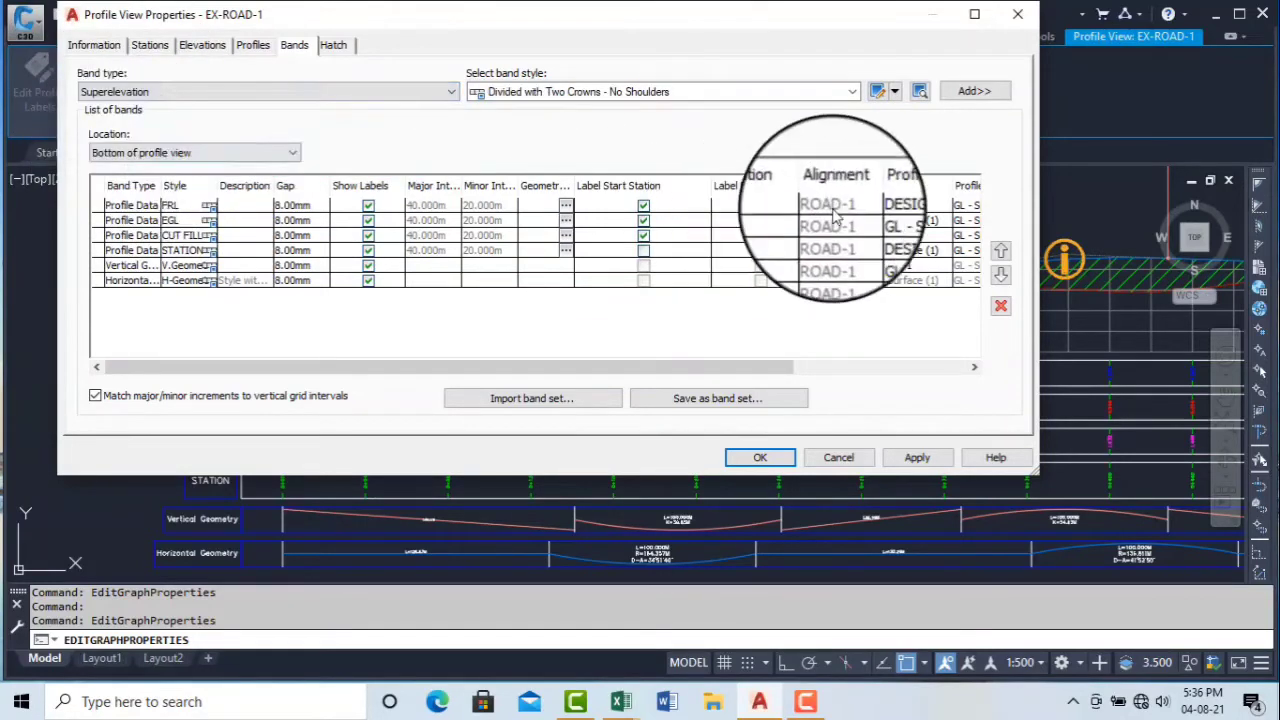
pyautogui.click(973, 91)
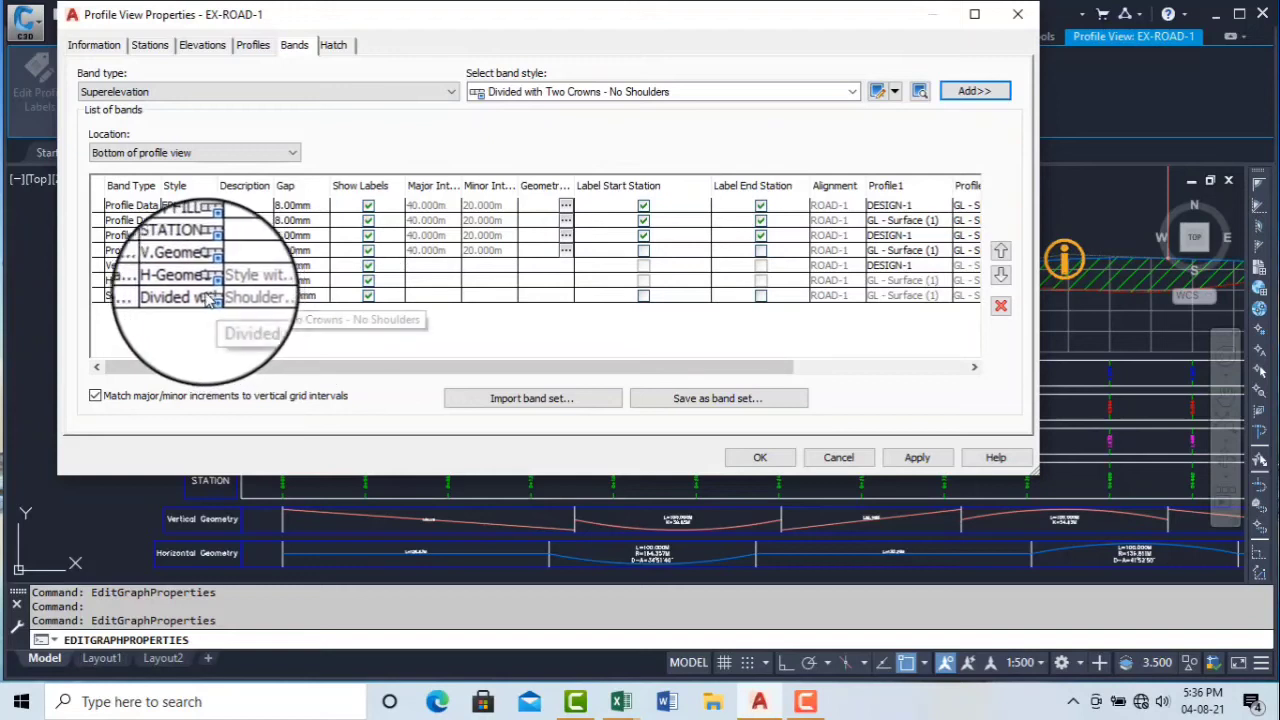
# Step: Pick Divided with Two Crowns - No Shoulders as the superelevation band's style and apply the profile view properties
pyautogui.click(214, 297)
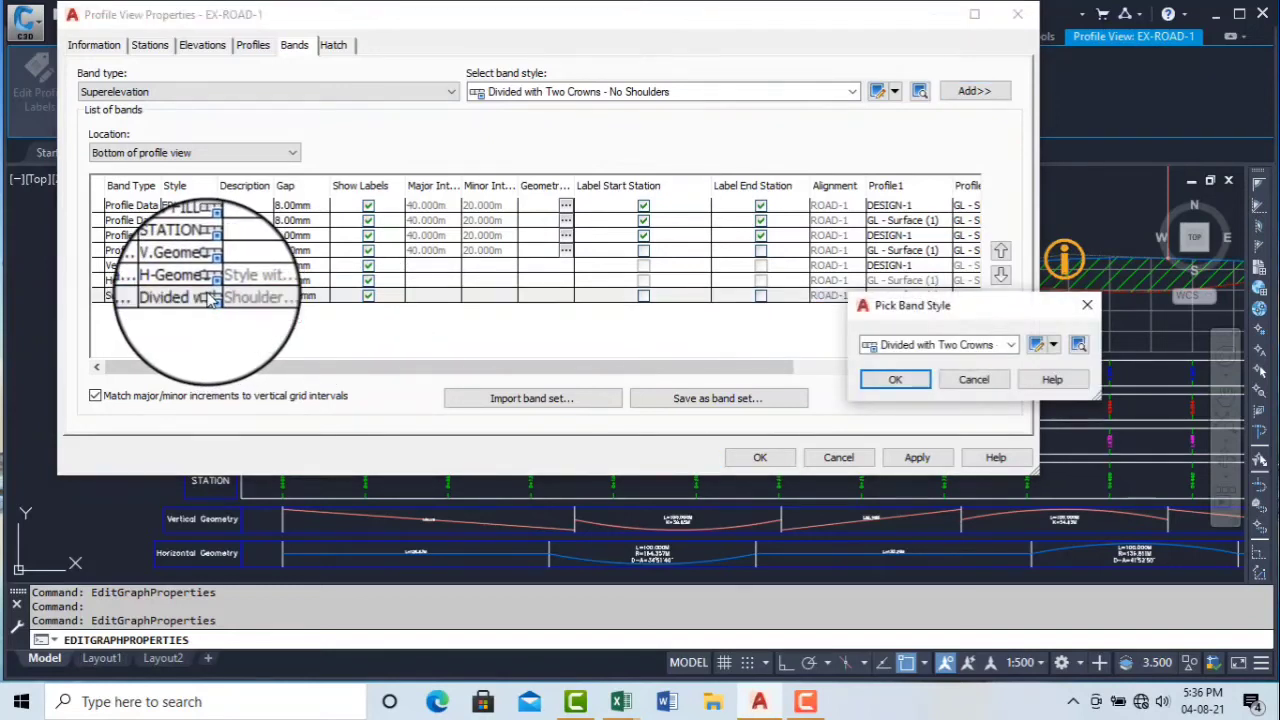
pyautogui.click(1013, 347)
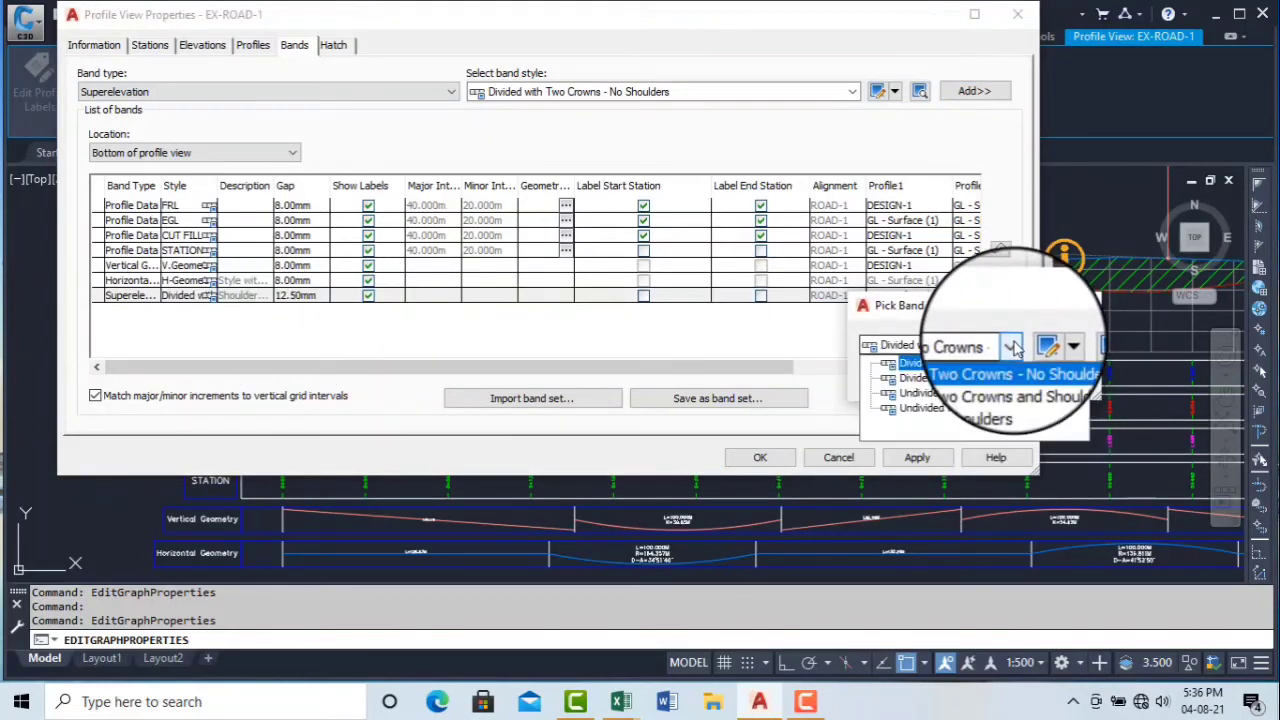
pyautogui.click(963, 365)
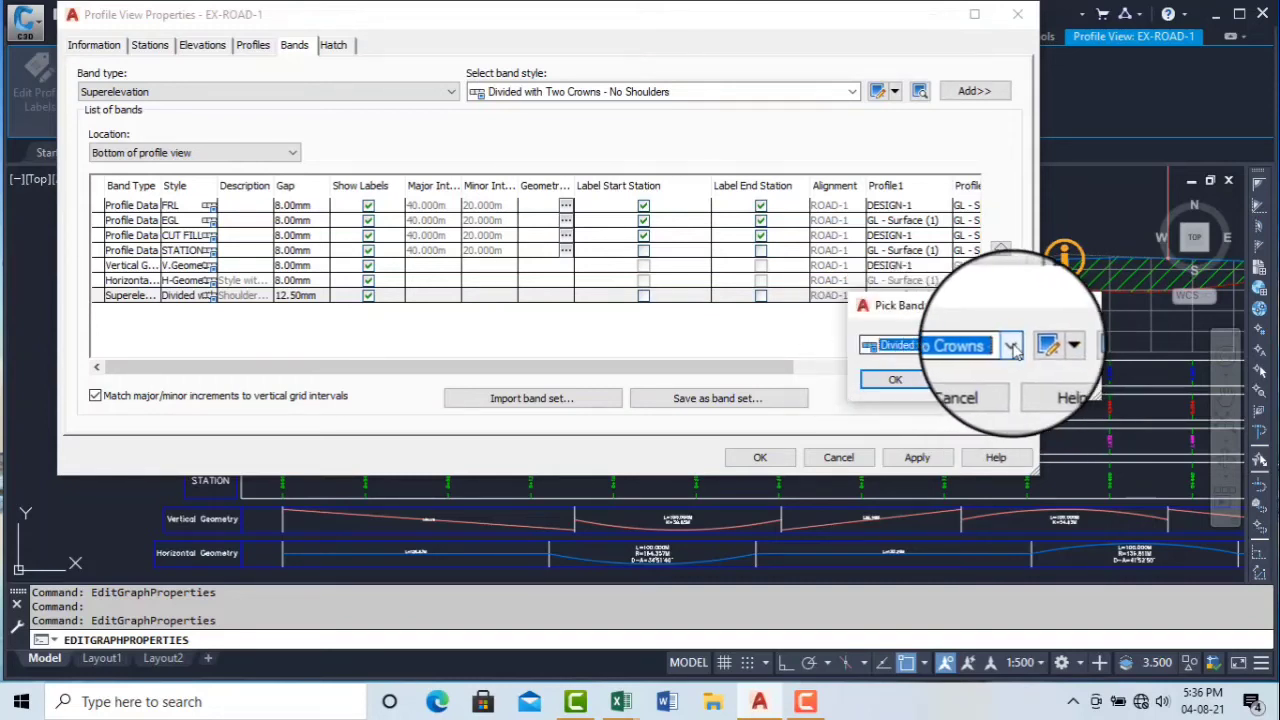
pyautogui.click(1013, 347)
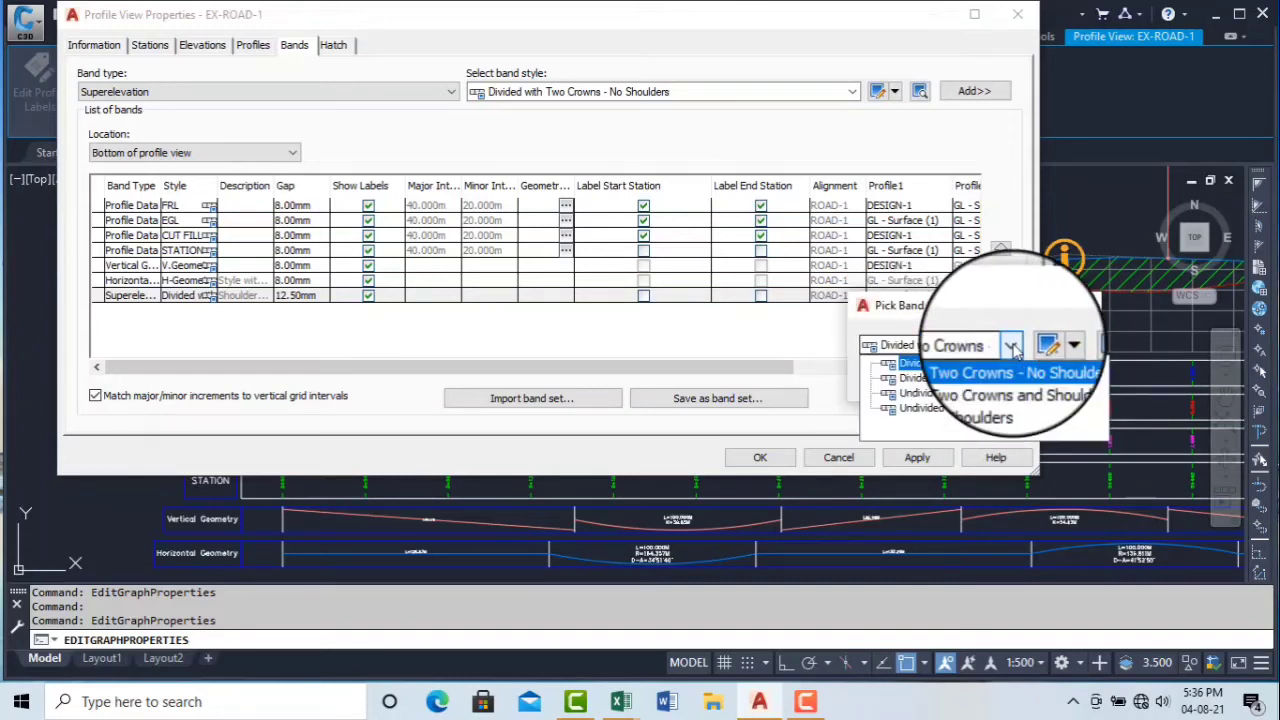
pyautogui.click(960, 364)
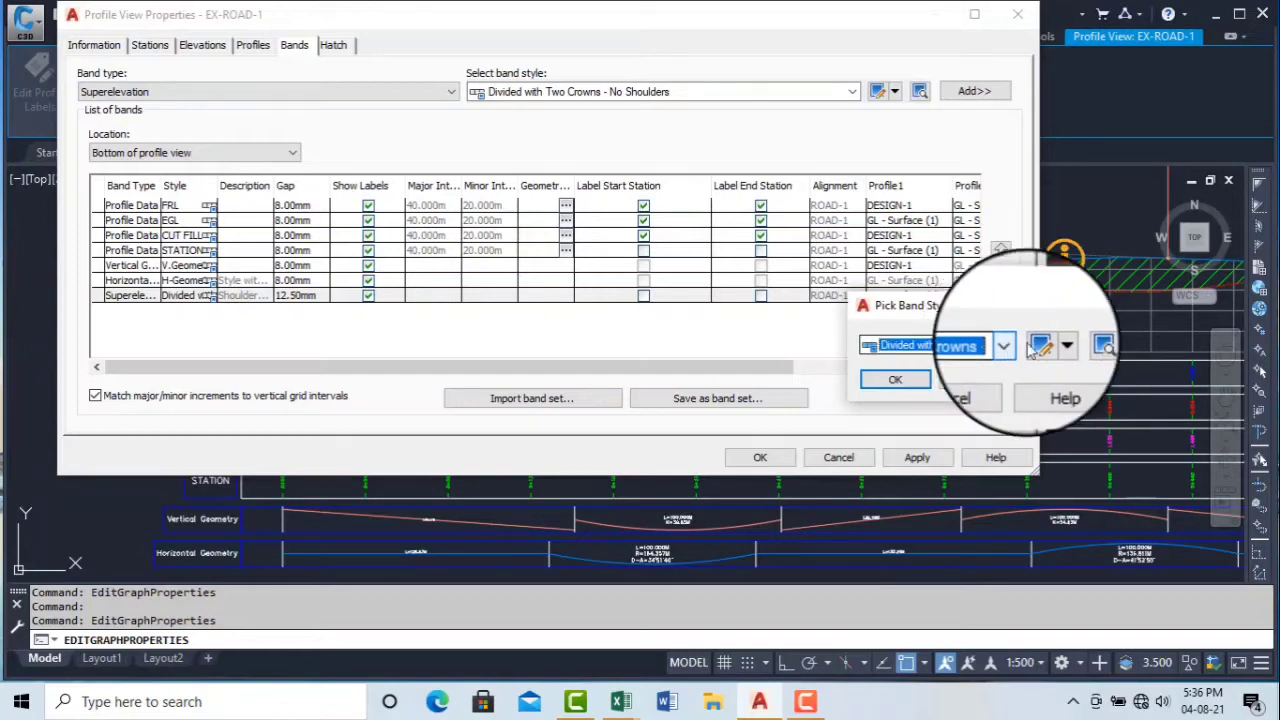
pyautogui.click(896, 383)
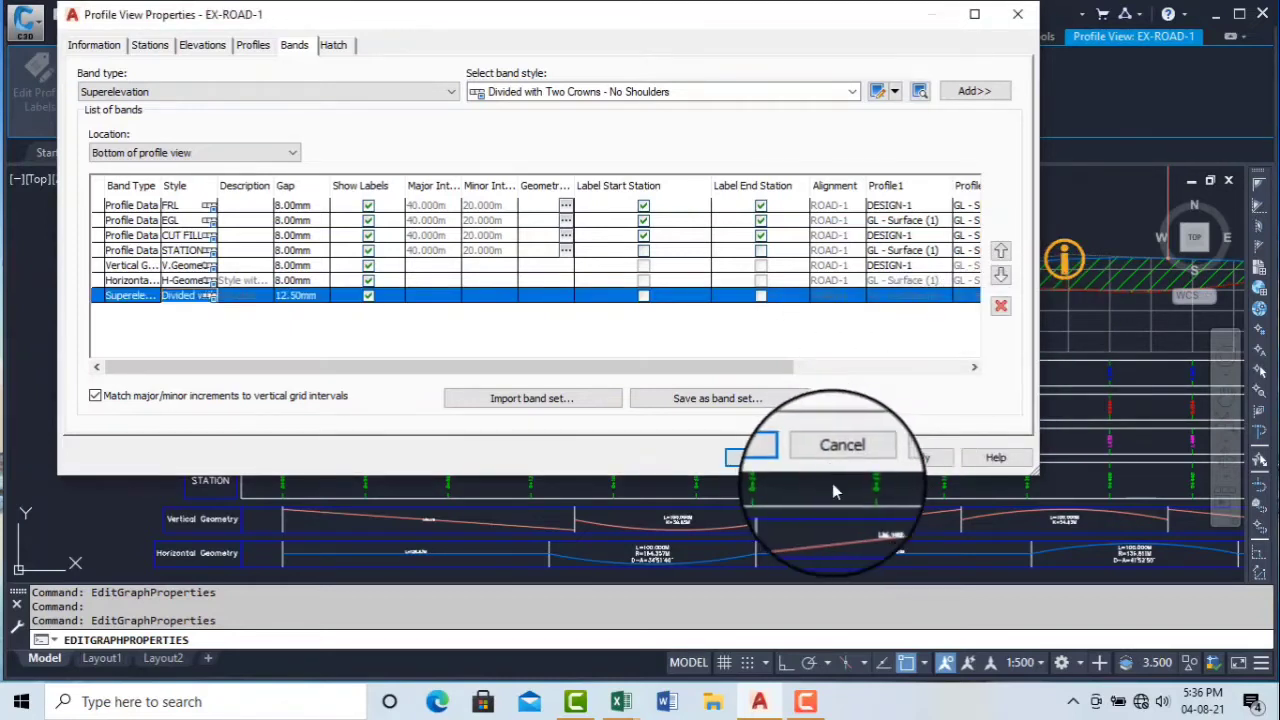
pyautogui.click(905, 458)
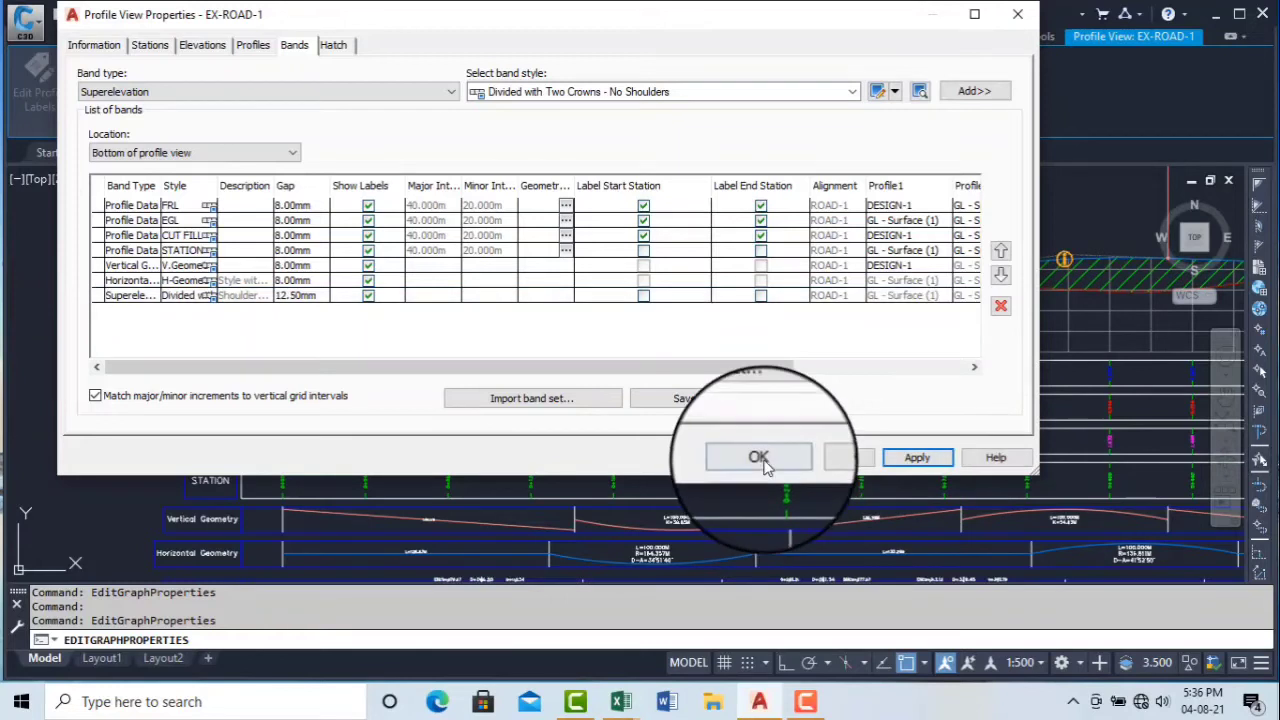
pyautogui.click(755, 452)
pyautogui.scroll(-3, 766, 380)
pyautogui.press('Escape')
# Step: Examine the superelevation band's station, cross-slope and transition length labels from the band title to the first curve
pyautogui.scroll(8, 450, 455)
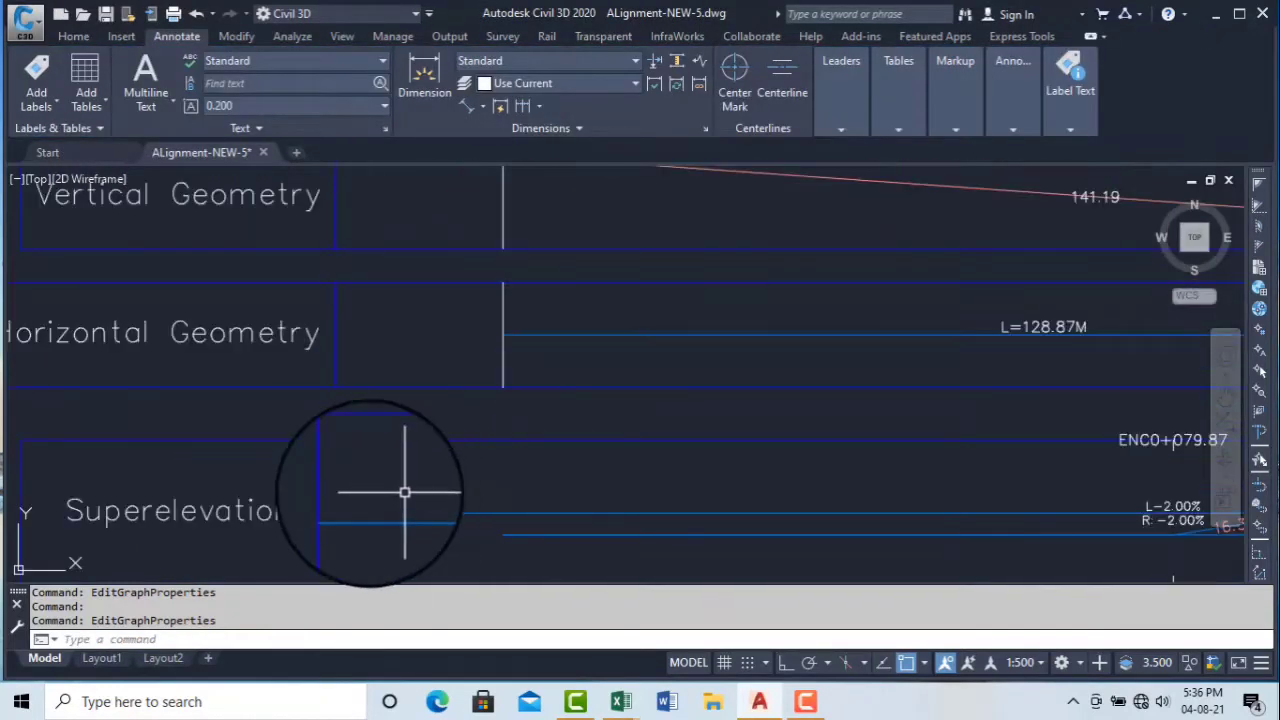
pyautogui.moveTo(403, 491); pyautogui.dragTo(129, 466, button='middle')
pyautogui.scroll(-3, 209, 463)
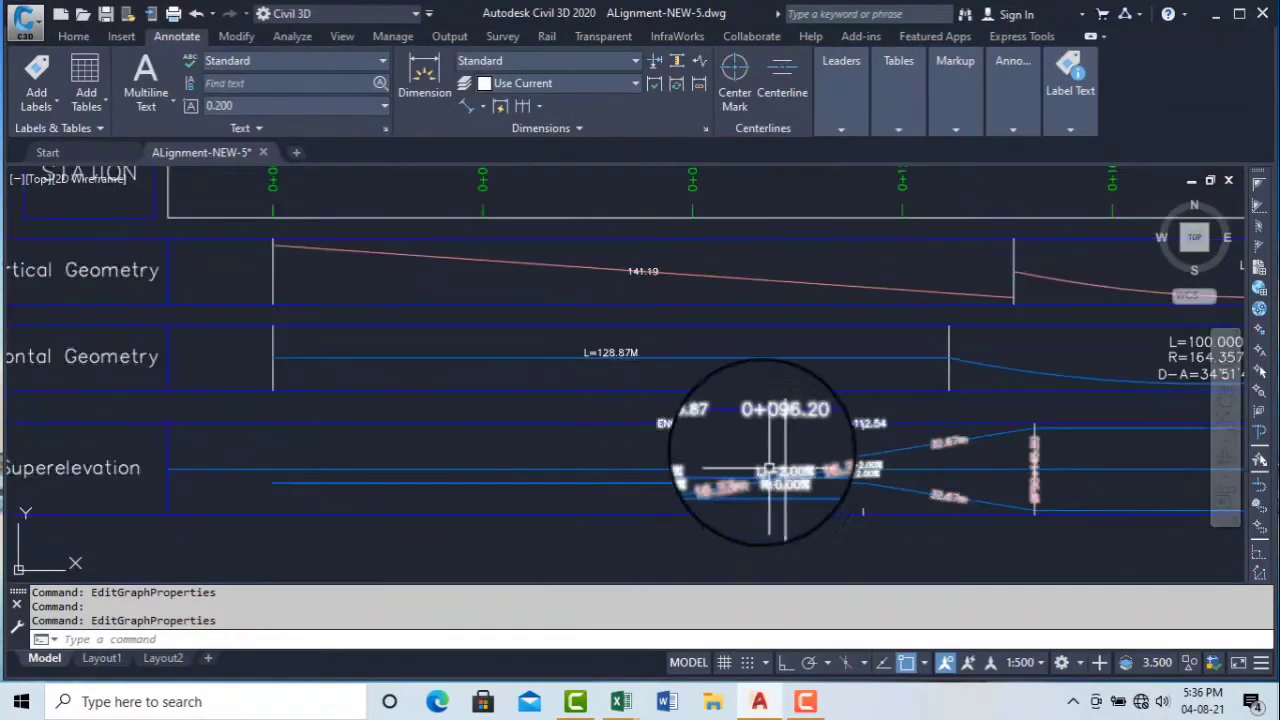
pyautogui.scroll(4, 763, 455)
pyautogui.moveTo(674, 426); pyautogui.dragTo(318, 398, button='middle')
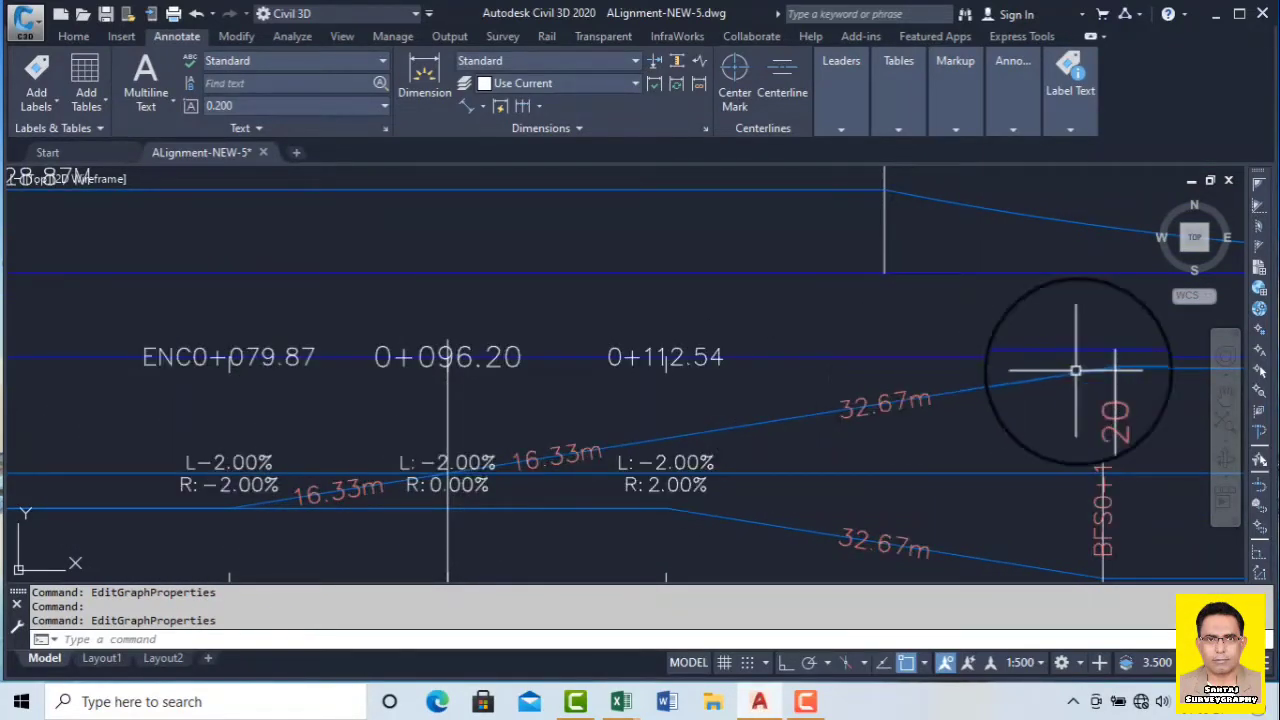
pyautogui.scroll(-4, 443, 366)
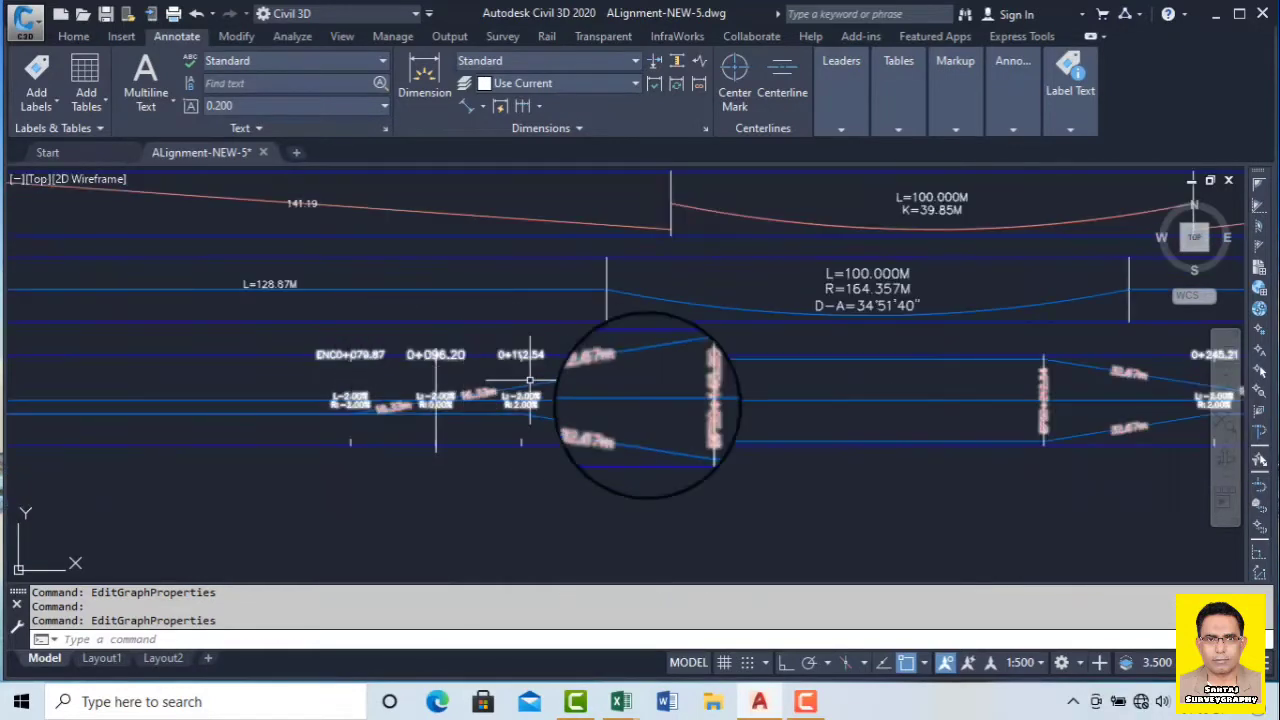
pyautogui.scroll(5, 690, 380)
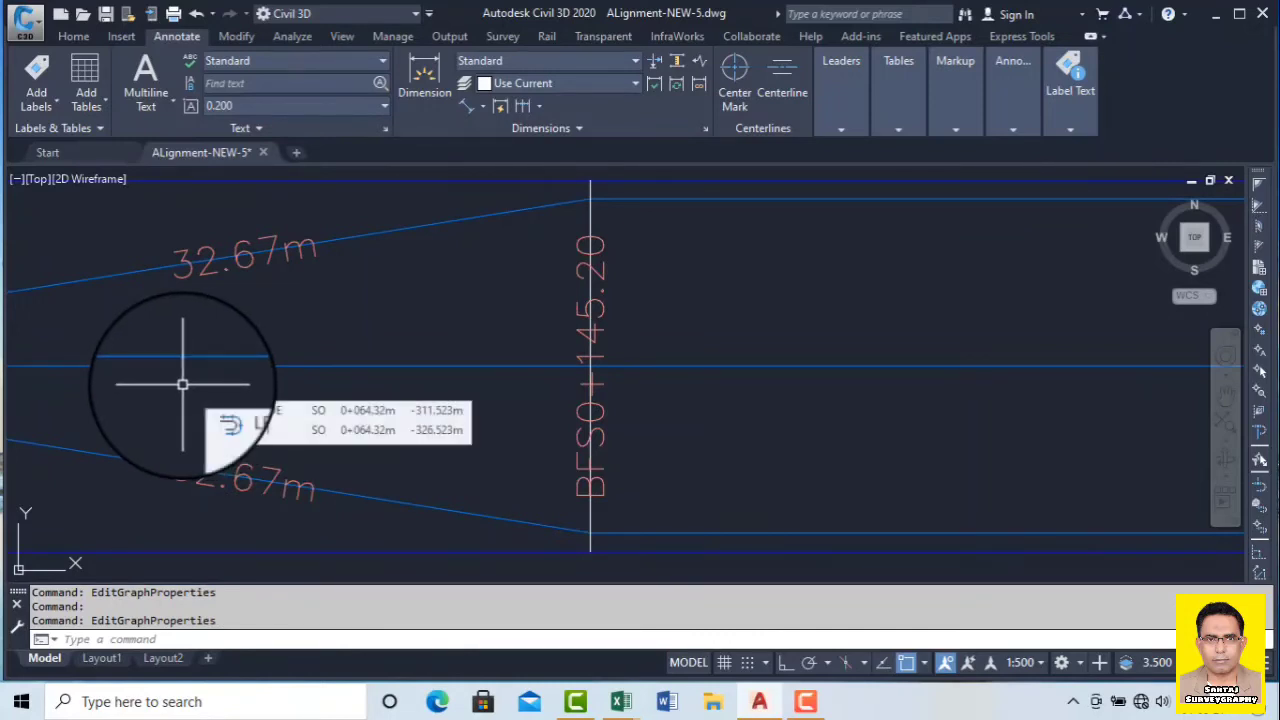
pyautogui.scroll(-5, 686, 400)
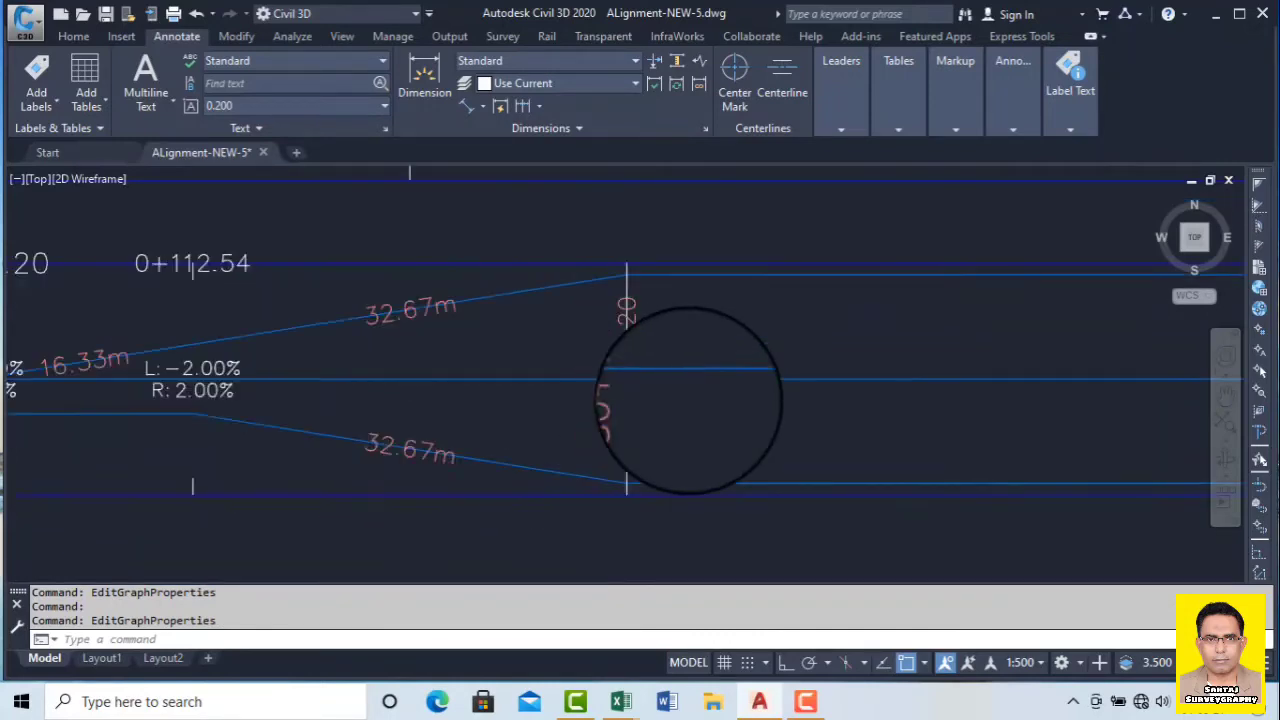
pyautogui.scroll(-5, 690, 405)
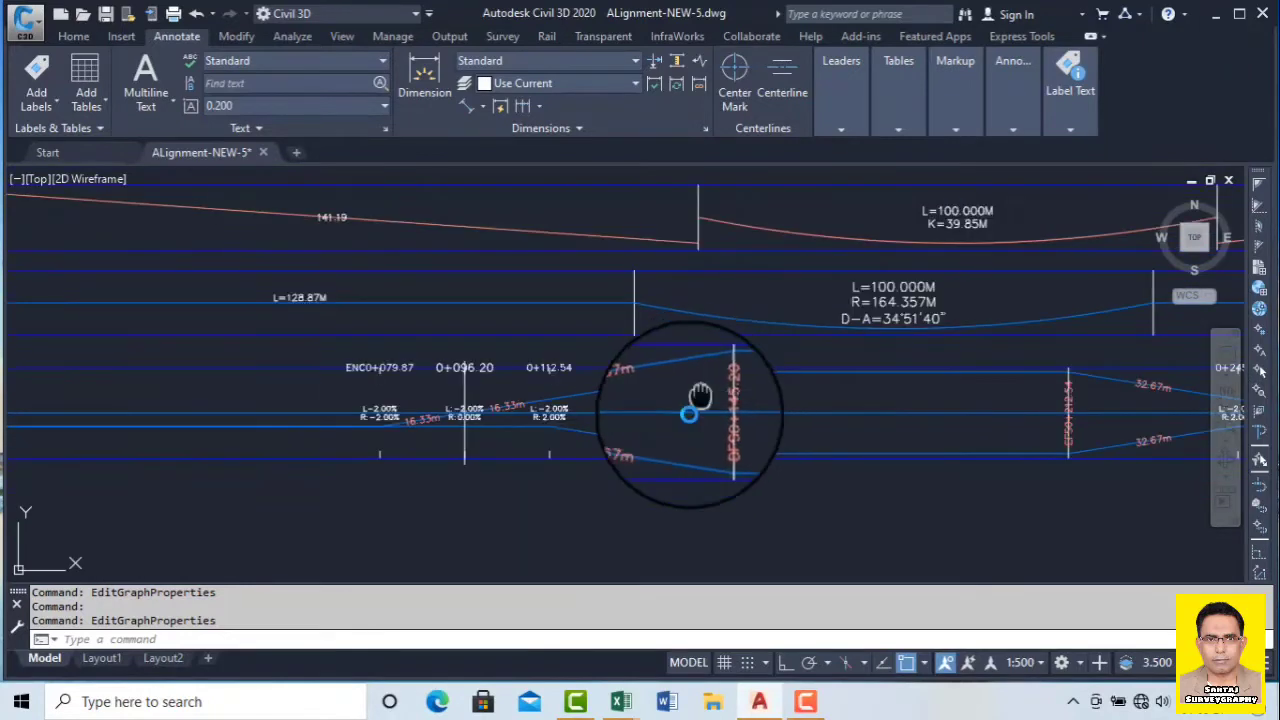
pyautogui.scroll(2, 684, 424)
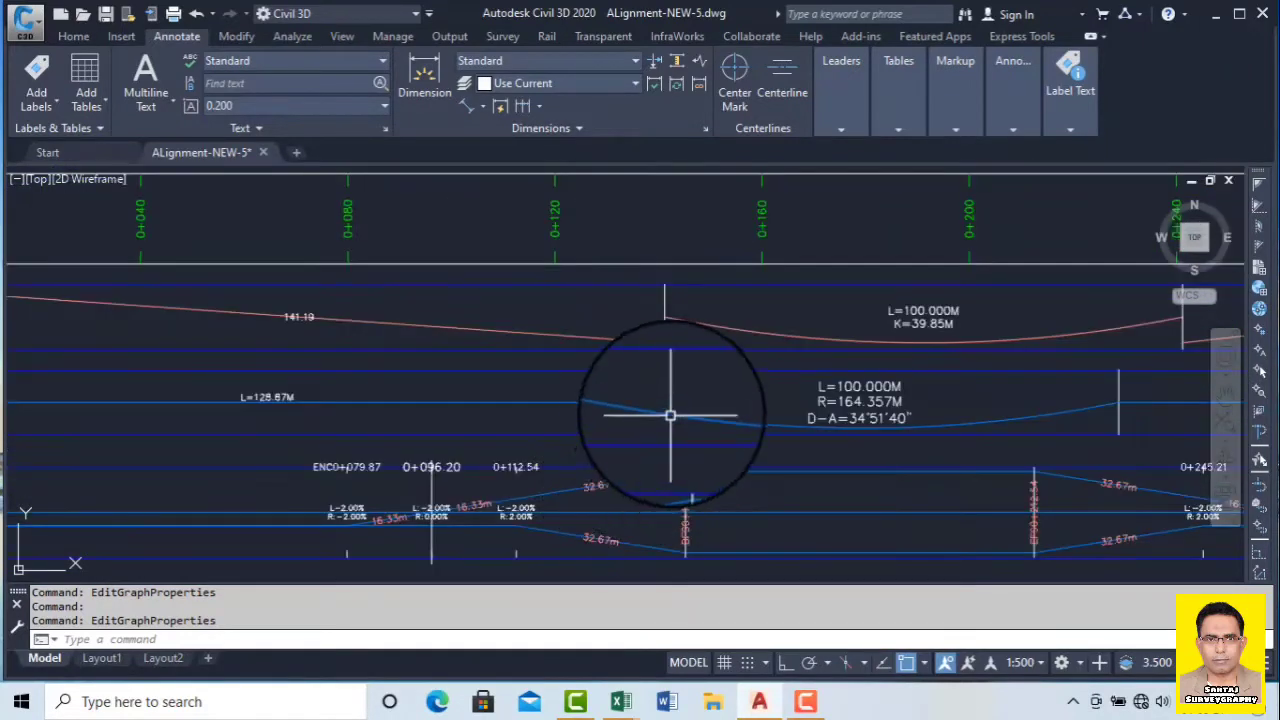
pyautogui.click(671, 414)
pyautogui.rightClick(674, 422)
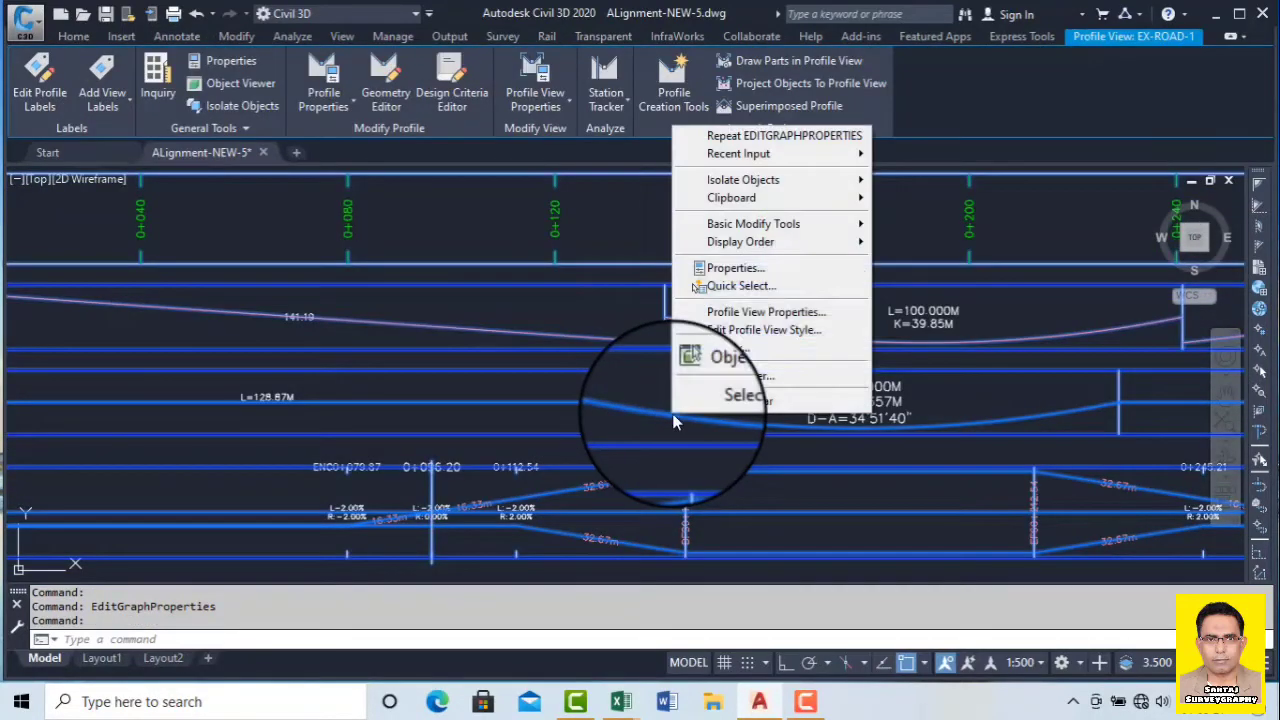
pyautogui.click(805, 314)
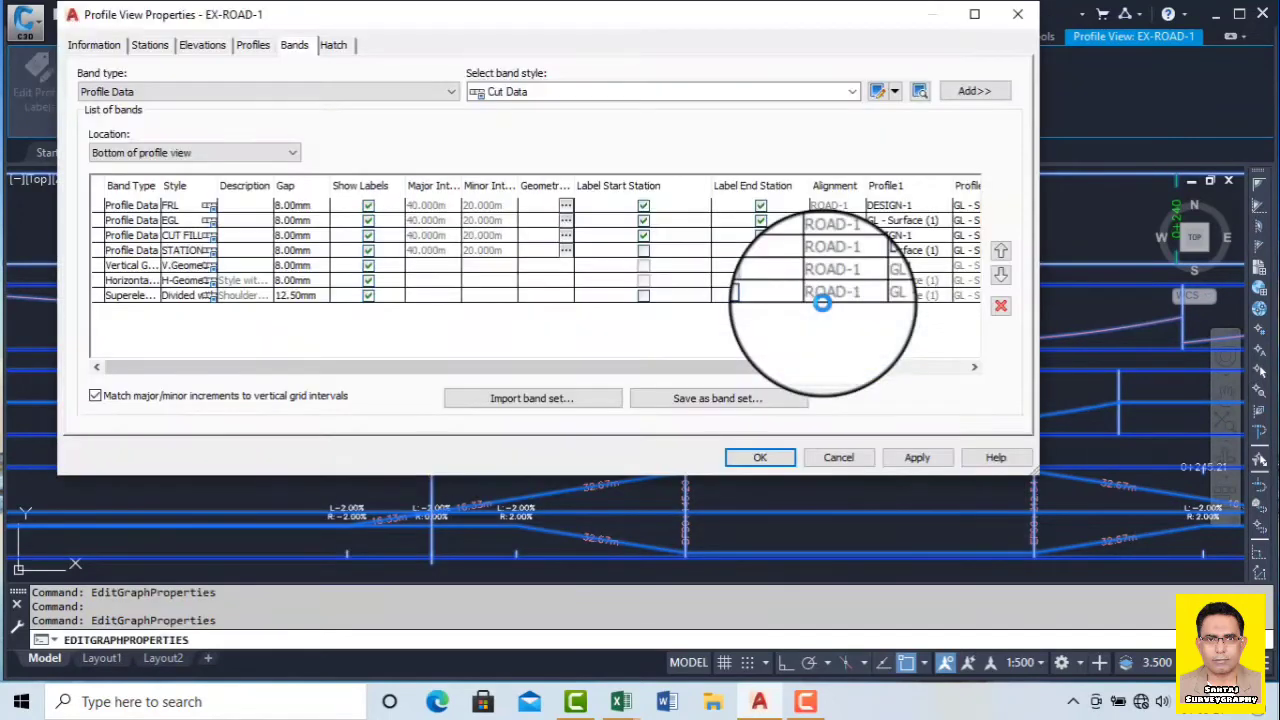
pyautogui.click(1018, 16)
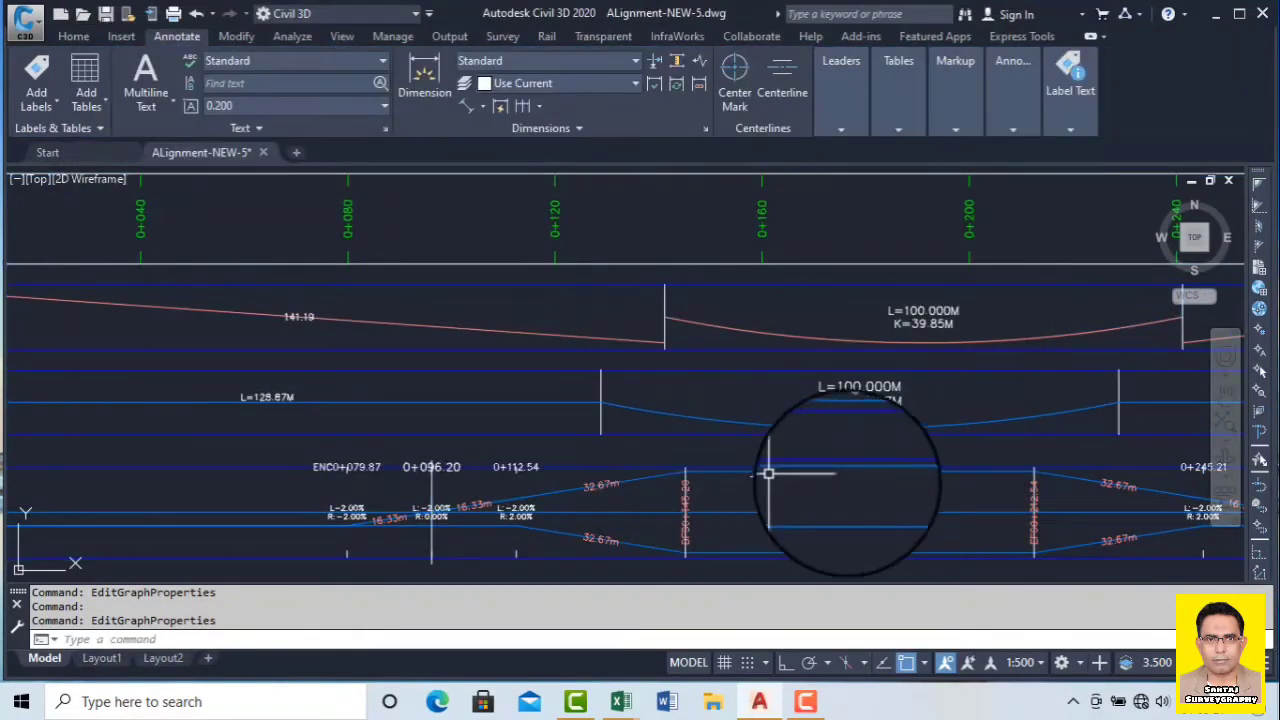
# Step: Examine the crown transition labels and the begin and end full super labels along the first curve of the superelevation band
pyautogui.scroll(3, 790, 440)
pyautogui.moveTo(804, 419); pyautogui.dragTo(722, 265, button='middle')
pyautogui.scroll(-2, 337, 349)
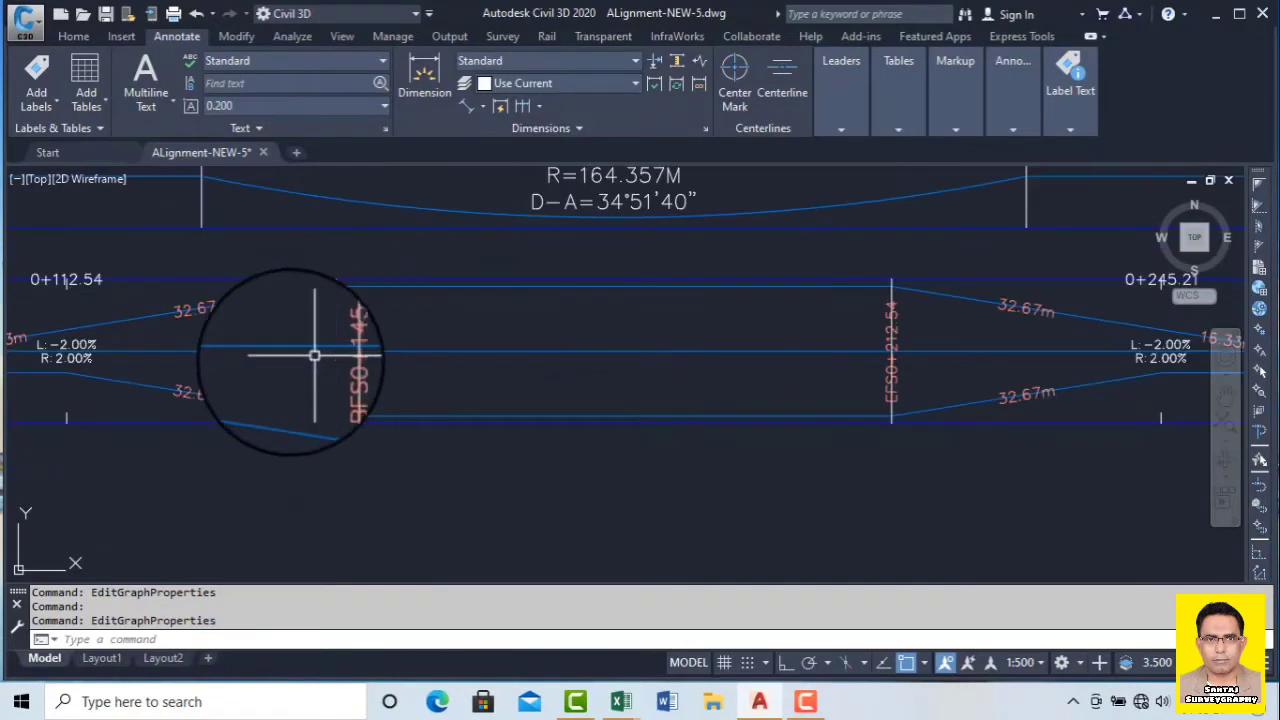
pyautogui.scroll(-2, 451, 423)
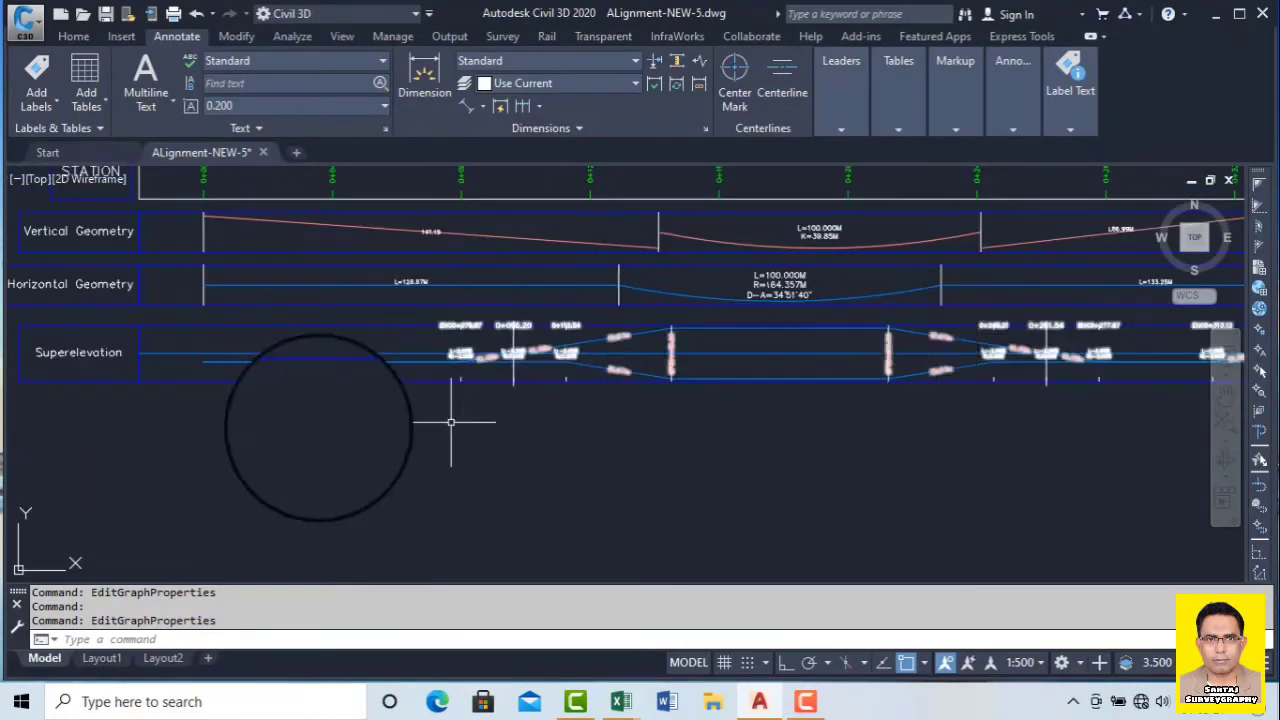
pyautogui.scroll(3, 443, 371)
pyautogui.scroll(4, 440, 218)
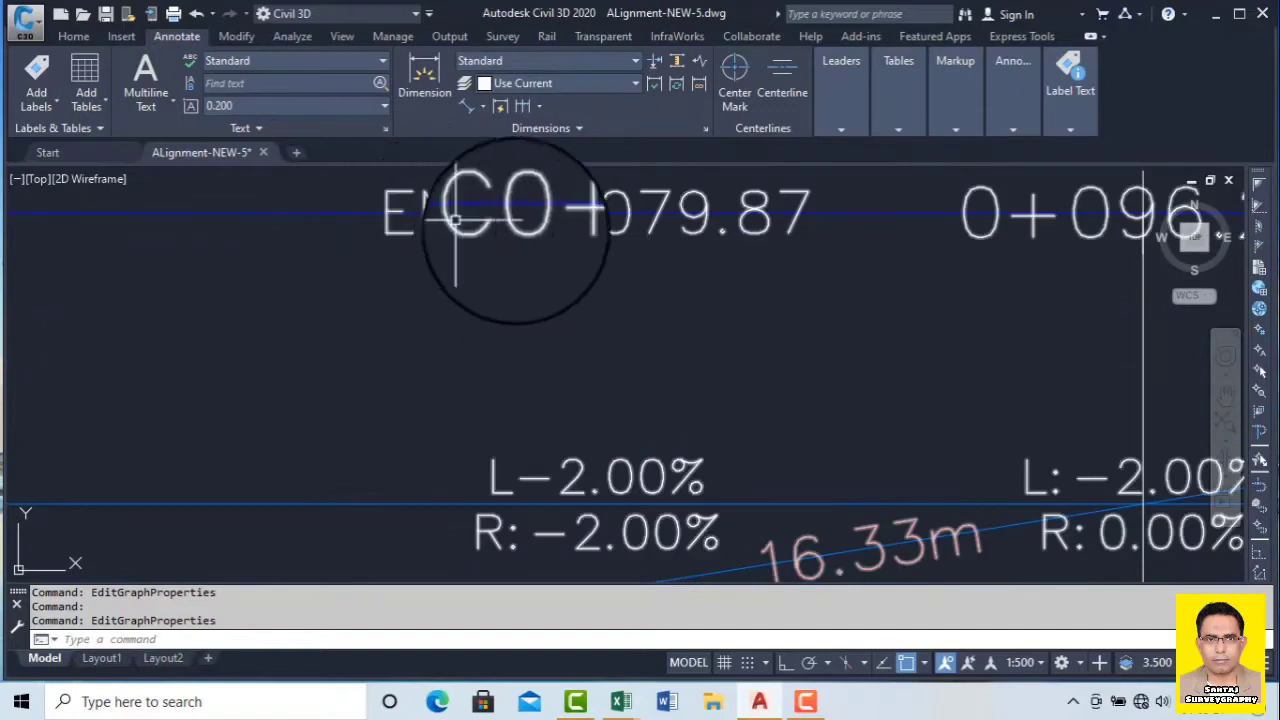
pyautogui.moveTo(462, 235)
pyautogui.mouseDown(button='middle')
pyautogui.moveTo(397, 257)
pyautogui.moveTo(222, 277)
pyautogui.mouseUp(button='middle')
pyautogui.scroll(-2, 225, 276)
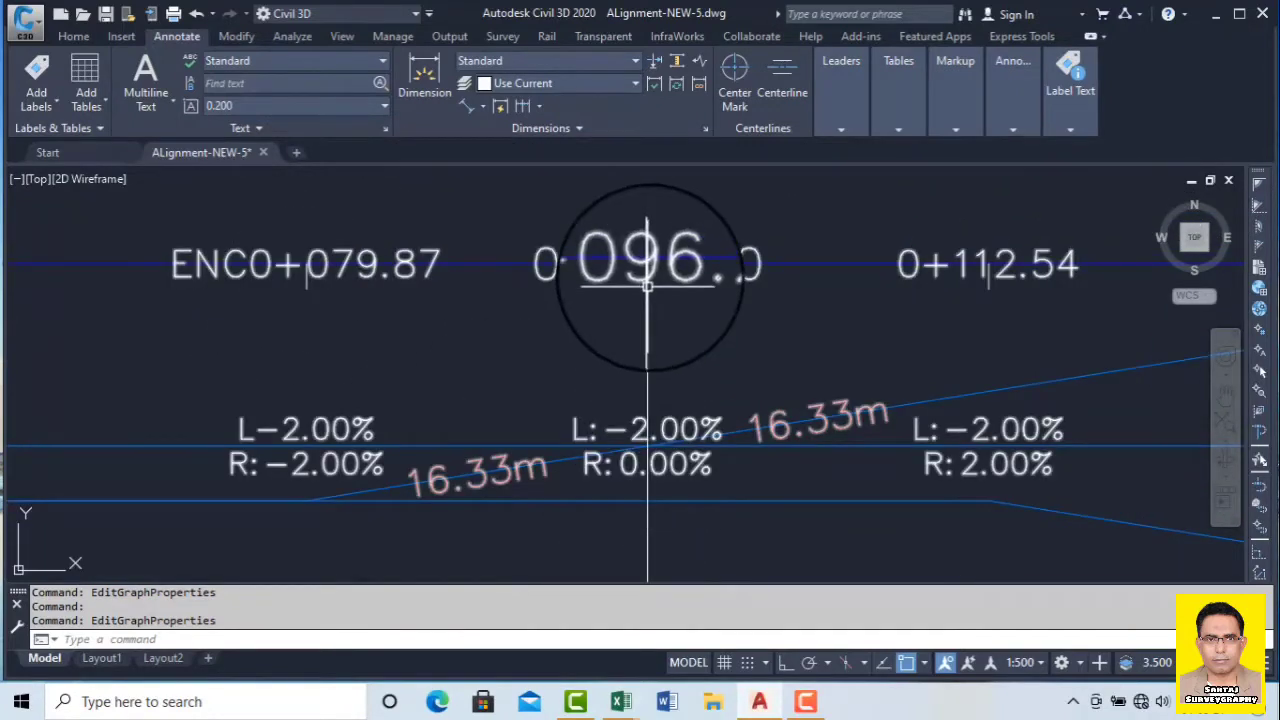
pyautogui.moveTo(899, 410); pyautogui.dragTo(623, 395, button='middle')
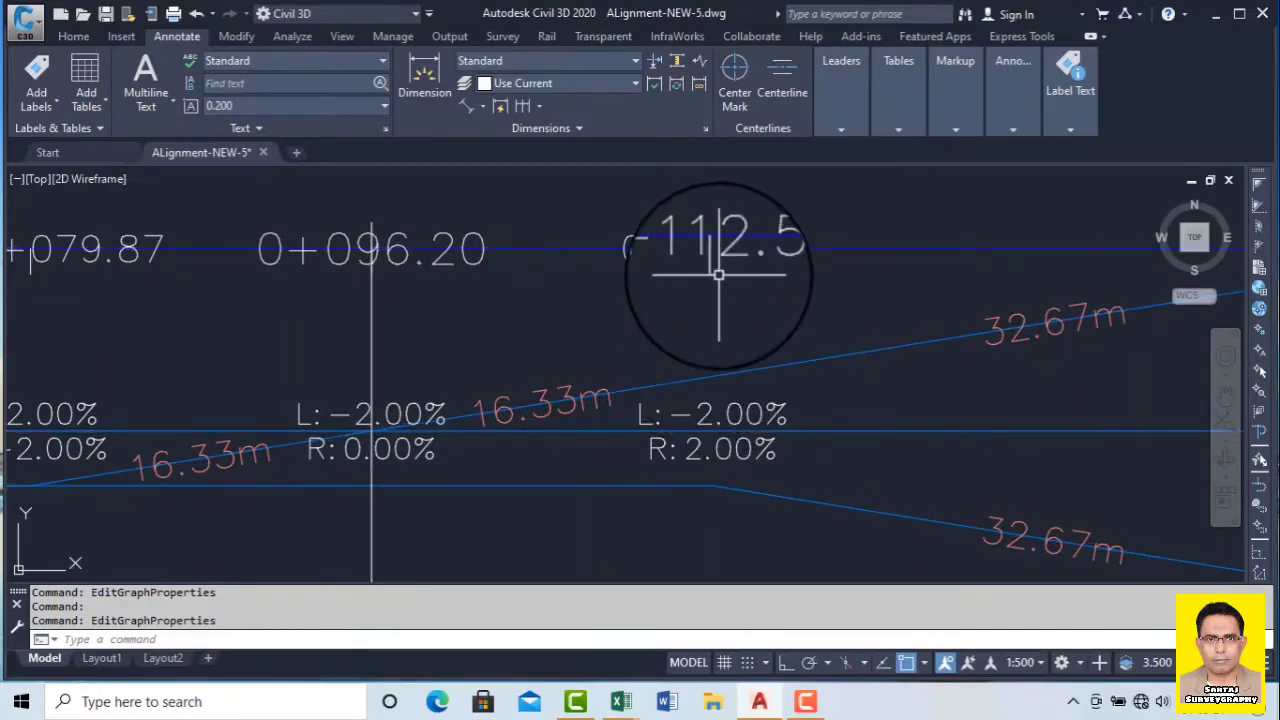
pyautogui.scroll(-3, 717, 271)
pyautogui.moveTo(908, 341)
pyautogui.mouseDown(button='middle')
pyautogui.moveTo(677, 337)
pyautogui.moveTo(583, 363)
pyautogui.mouseUp(button='middle')
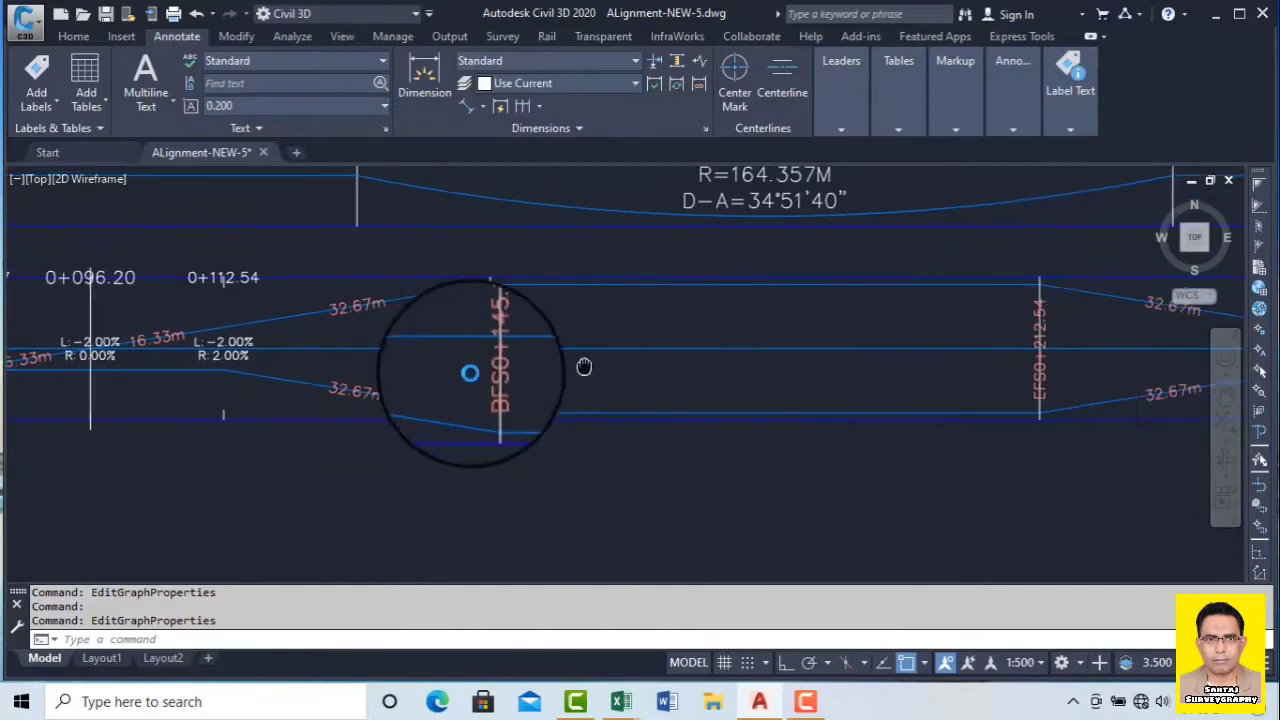
pyautogui.moveTo(1081, 315); pyautogui.dragTo(883, 315, button='middle')
pyautogui.moveTo(380, 397); pyautogui.dragTo(590, 422, button='middle')
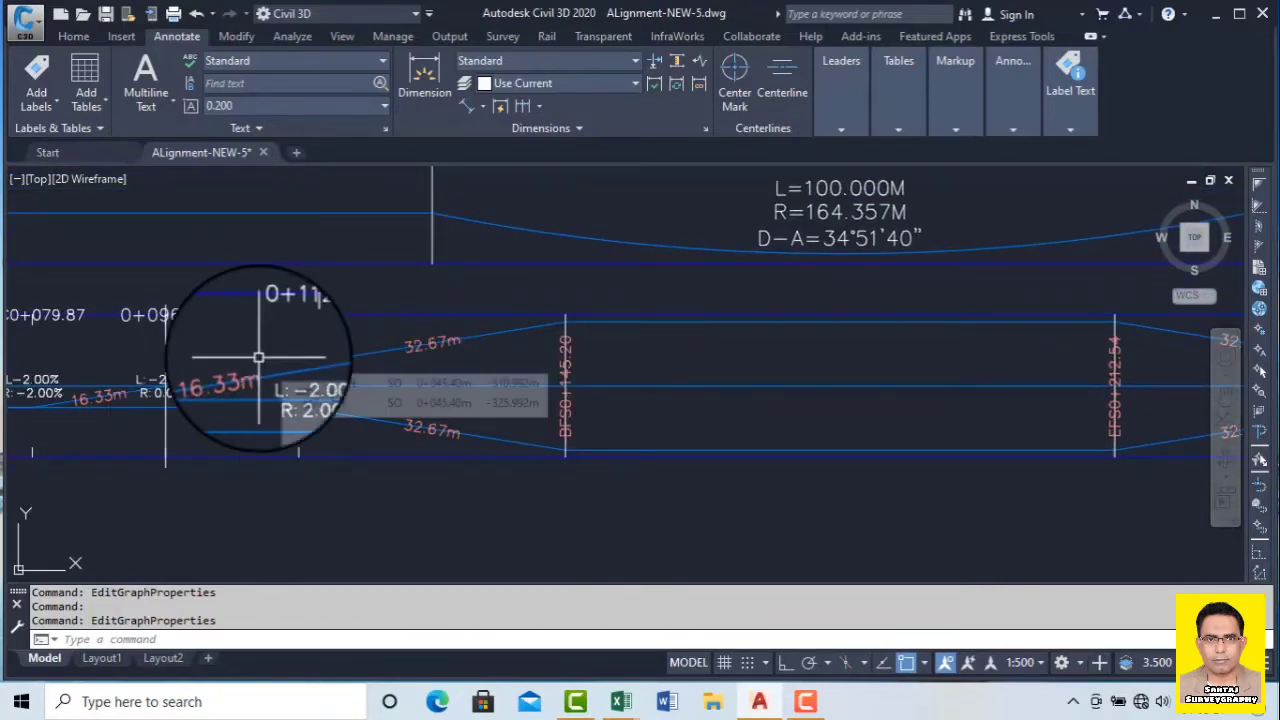
pyautogui.moveTo(416, 349); pyautogui.dragTo(137, 317, button='middle')
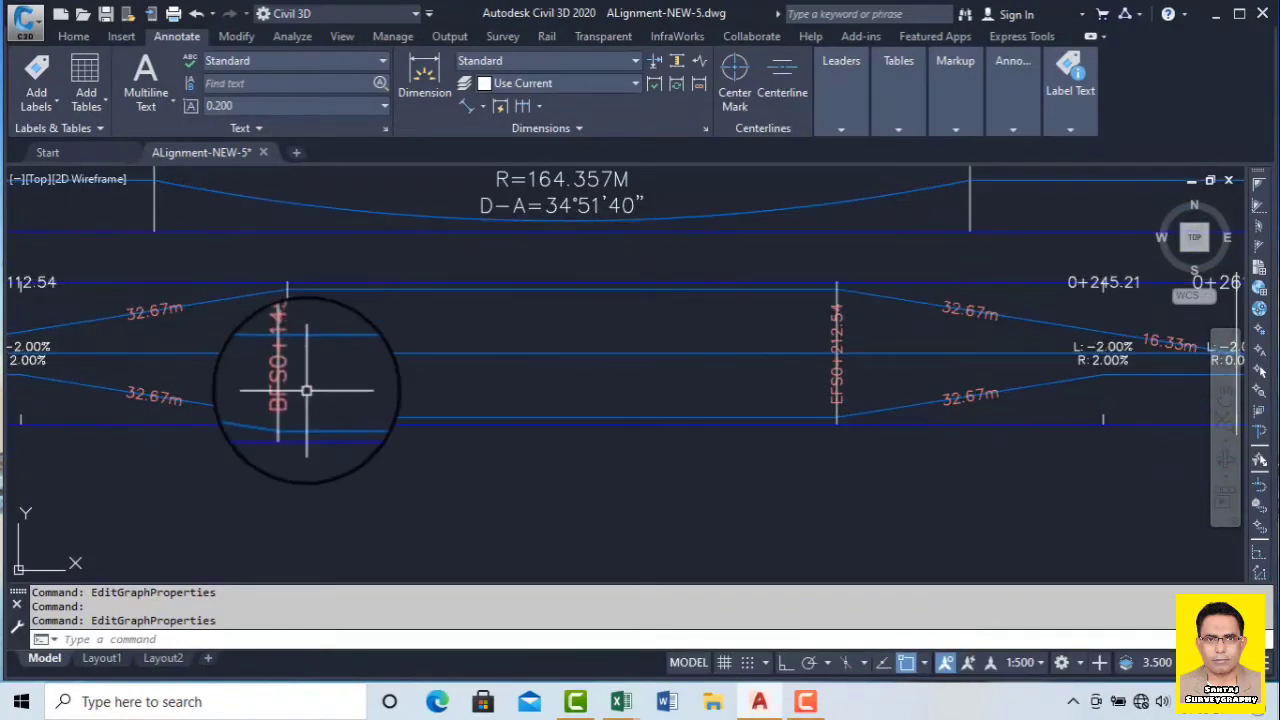
# Step: Open the Full Super label of the EX-ROAD-1 profile view's superelevation band style for composing
pyautogui.click(672, 286)
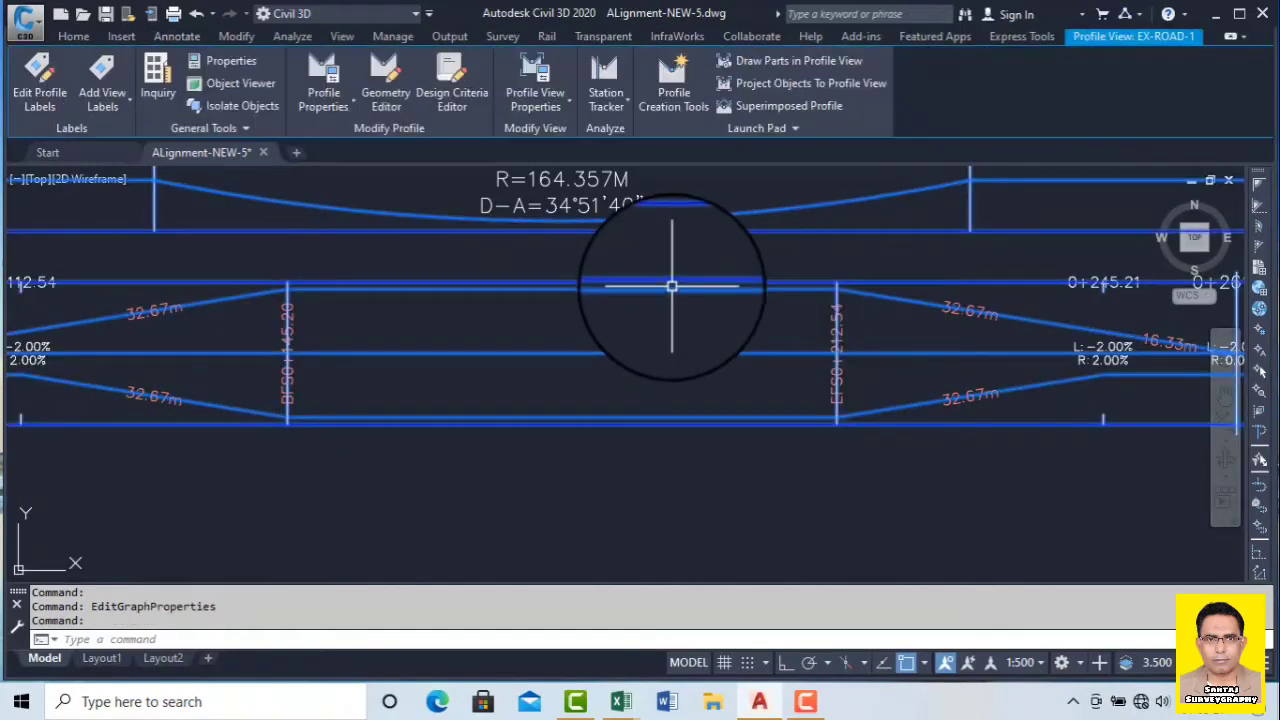
pyautogui.rightClick(672, 286)
pyautogui.click(768, 471)
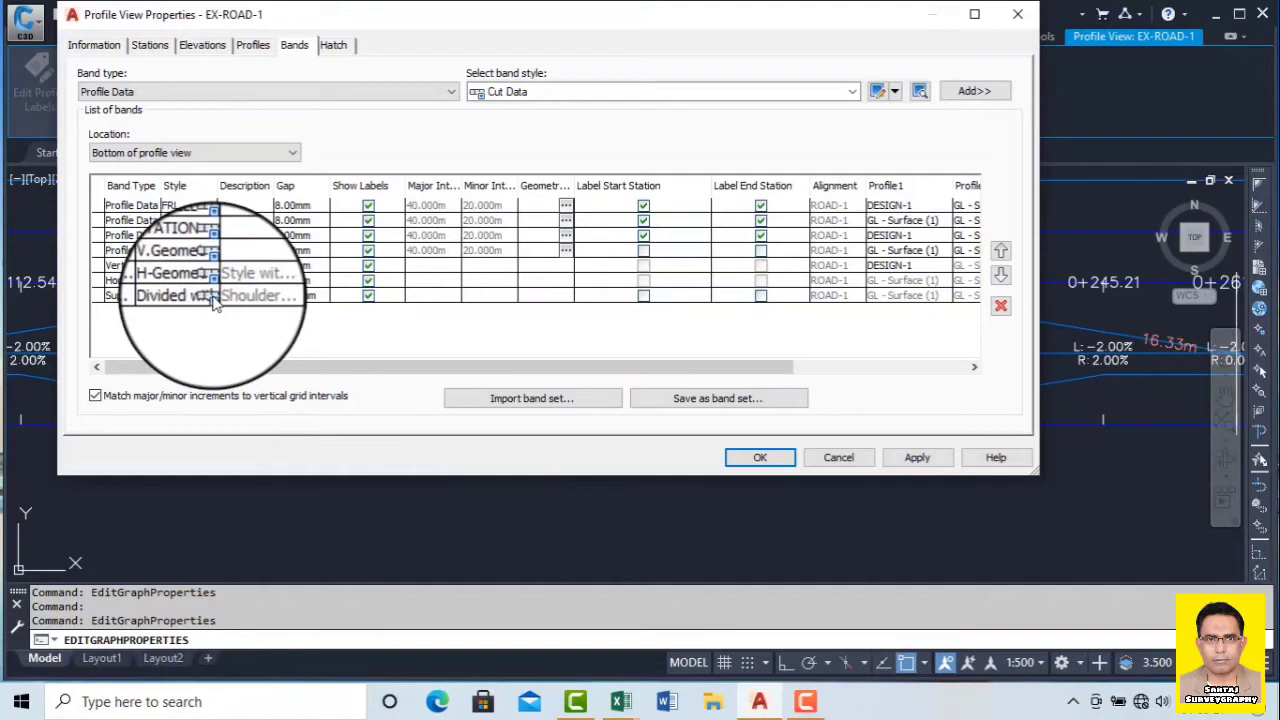
pyautogui.click(208, 295)
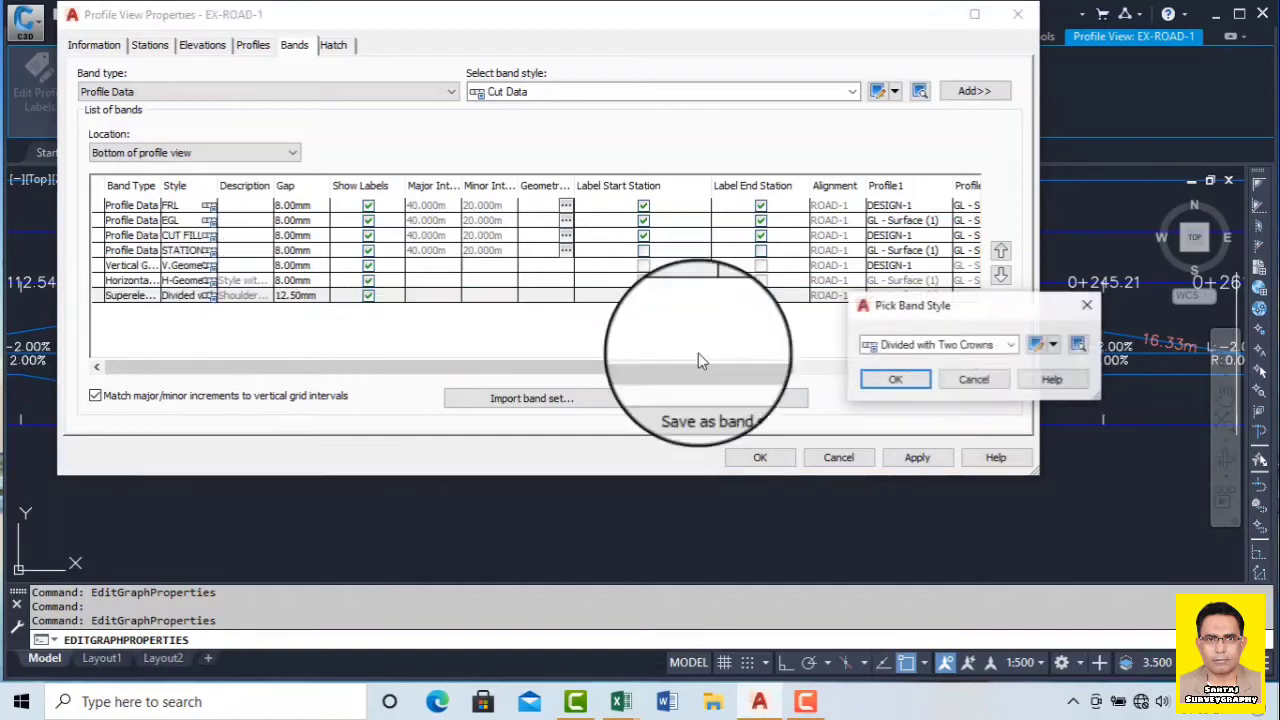
pyautogui.click(1038, 345)
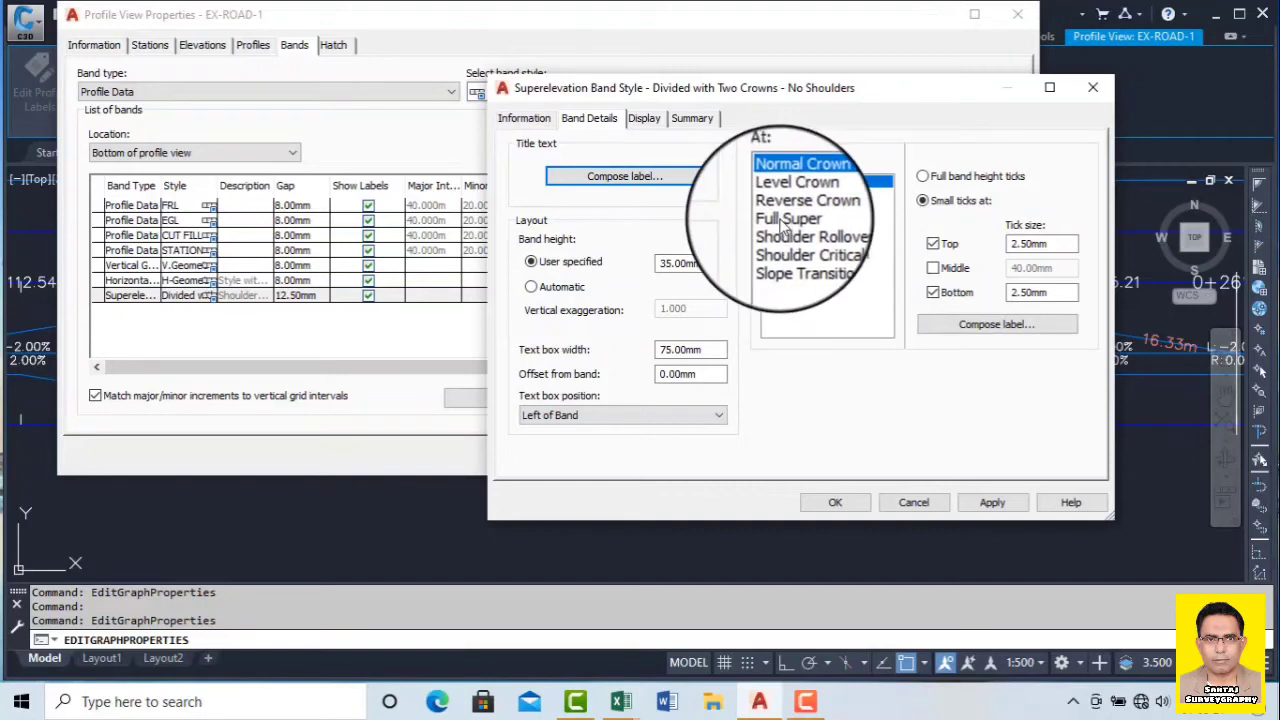
pyautogui.click(785, 222)
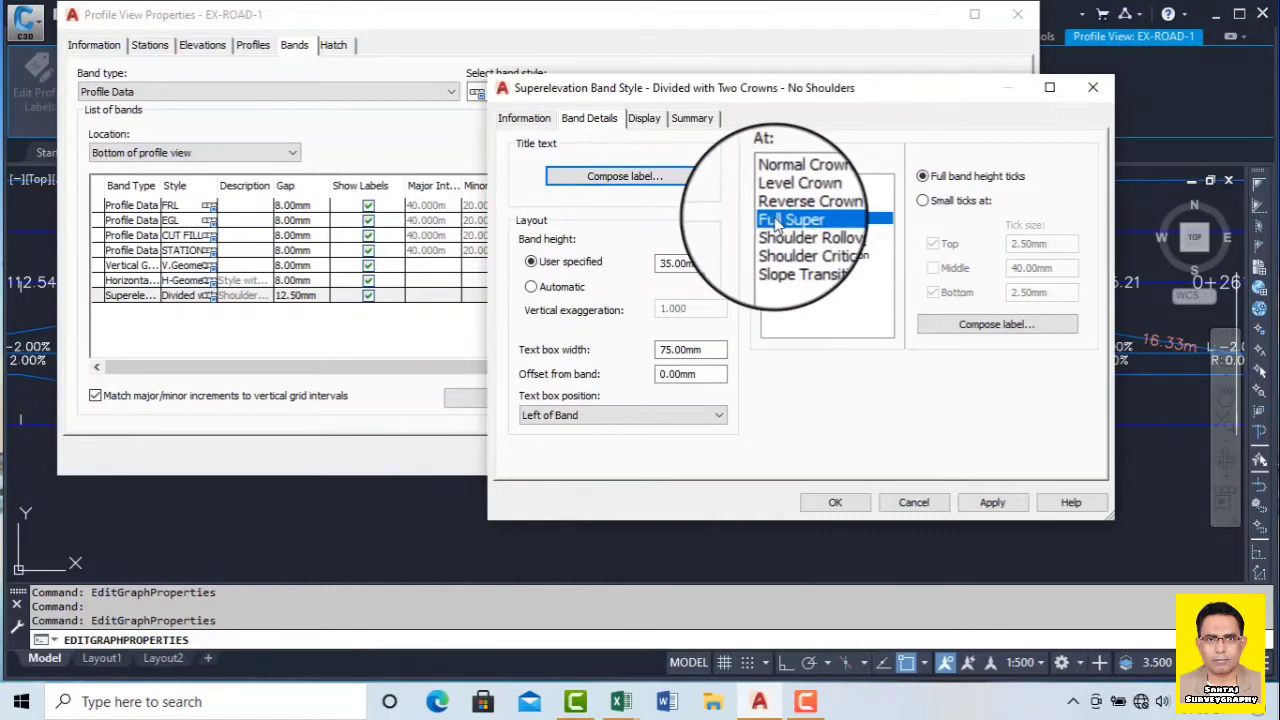
pyautogui.click(1009, 325)
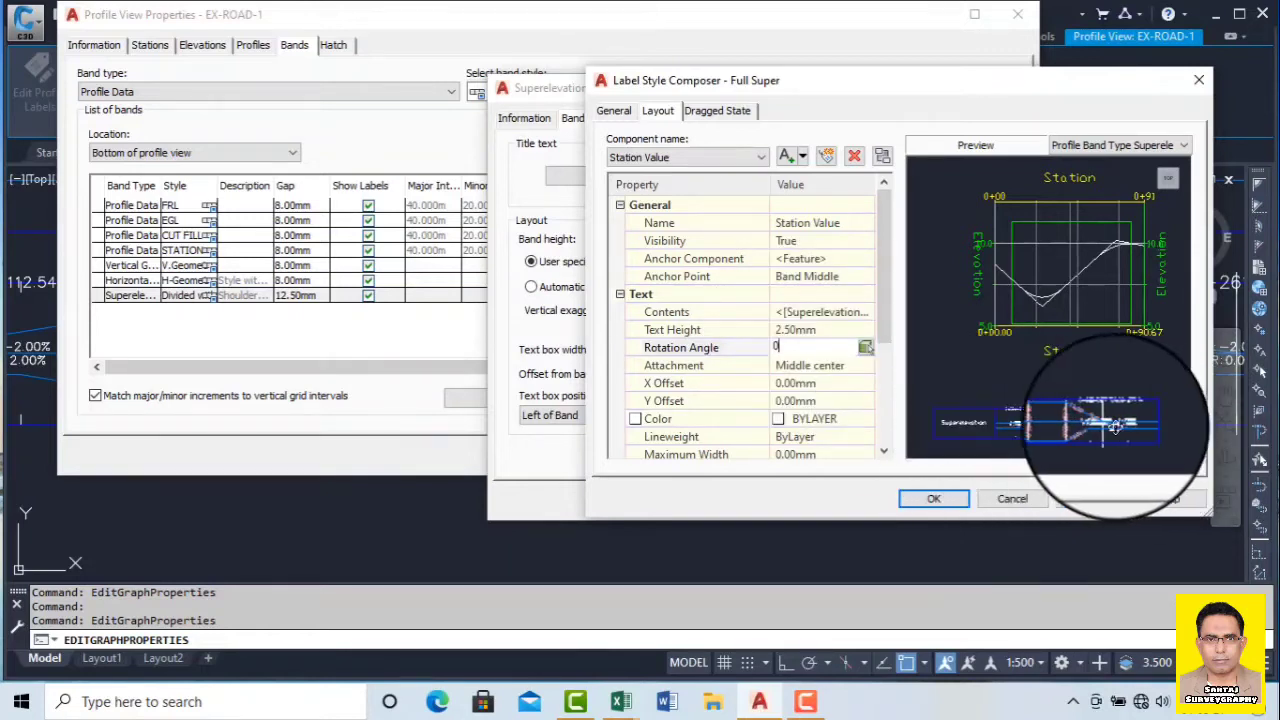
# Step: Set the Full Super label's Station Value rotation angle to 0 and its colour to magenta, and apply
pyautogui.click(805, 336)
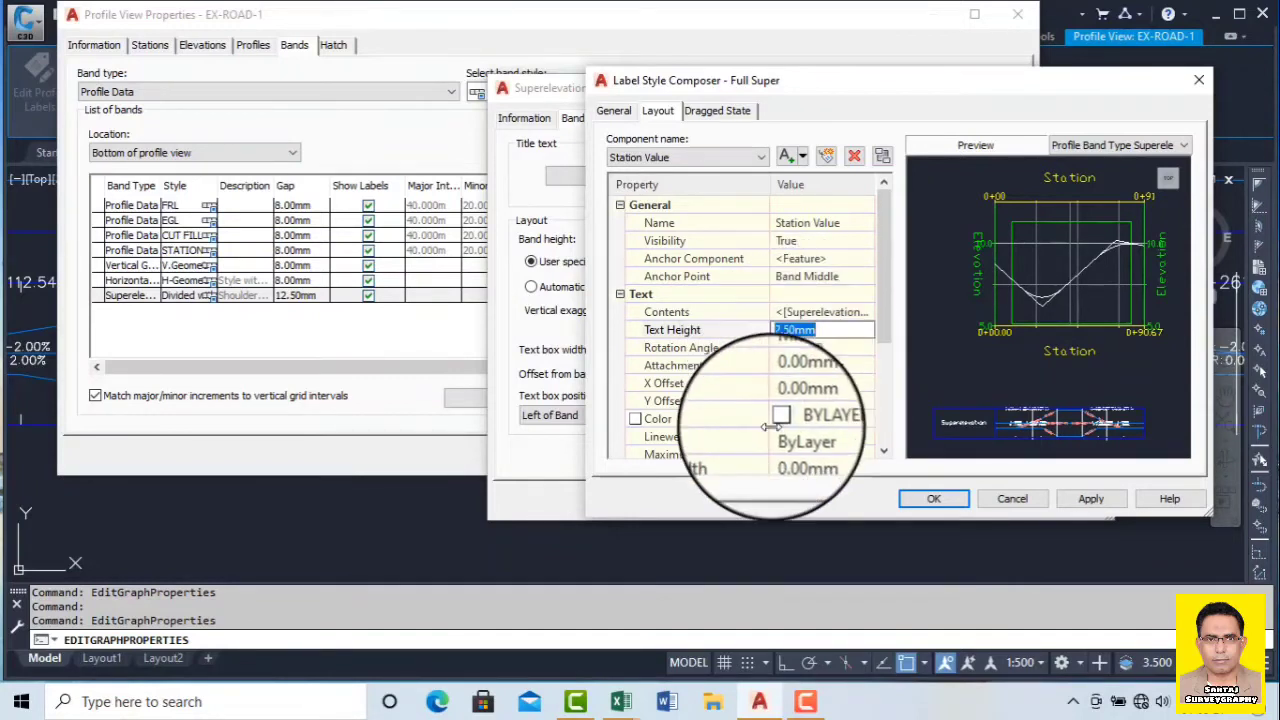
pyautogui.click(820, 418)
pyautogui.click(866, 418)
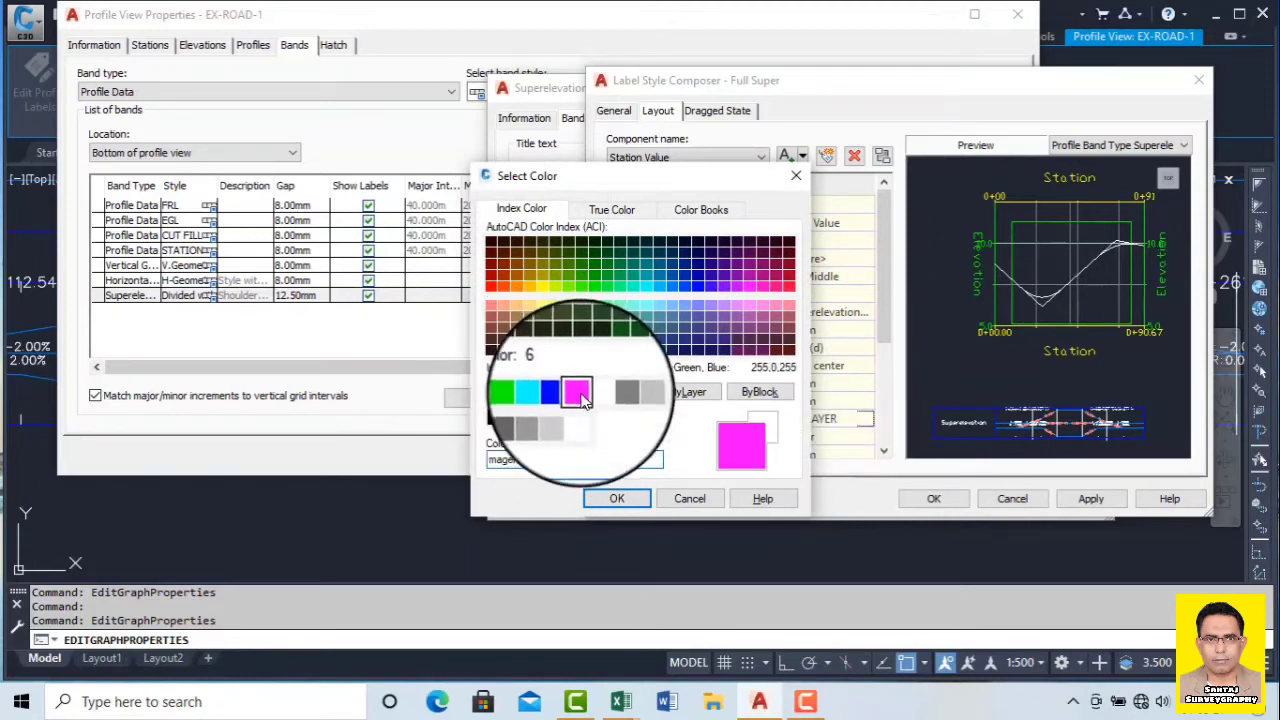
pyautogui.click(627, 500)
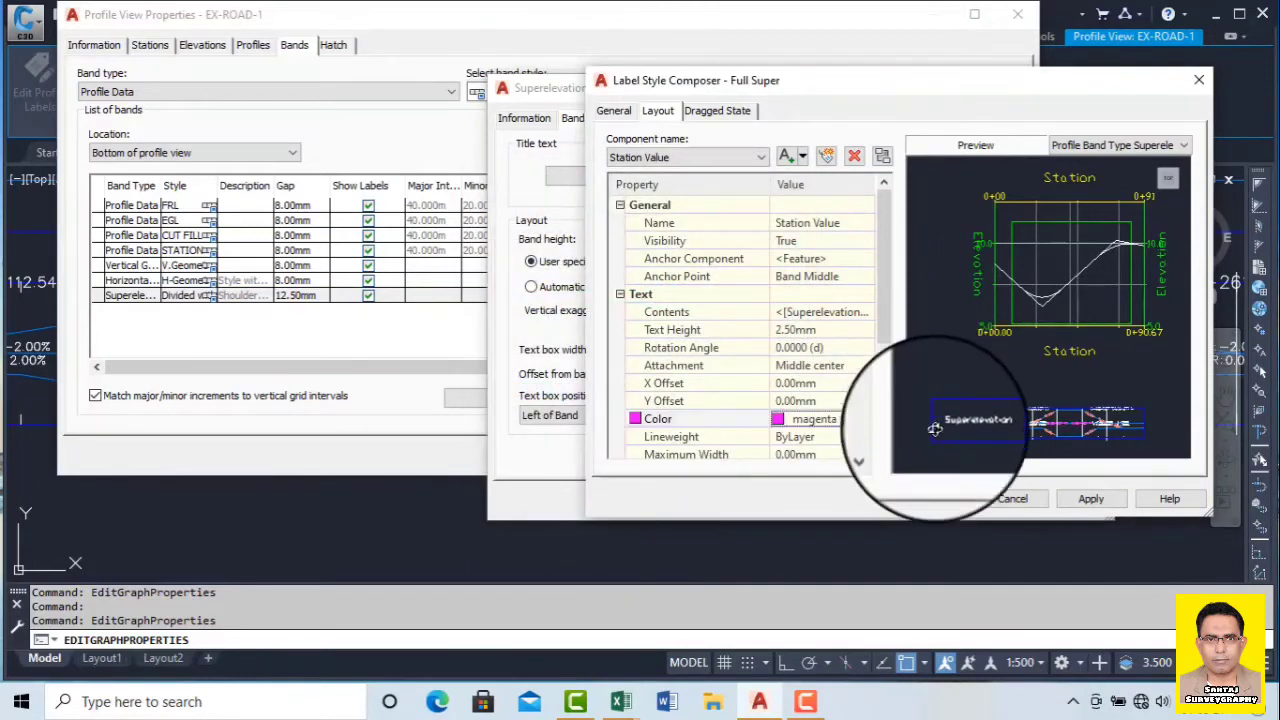
pyautogui.click(1071, 505)
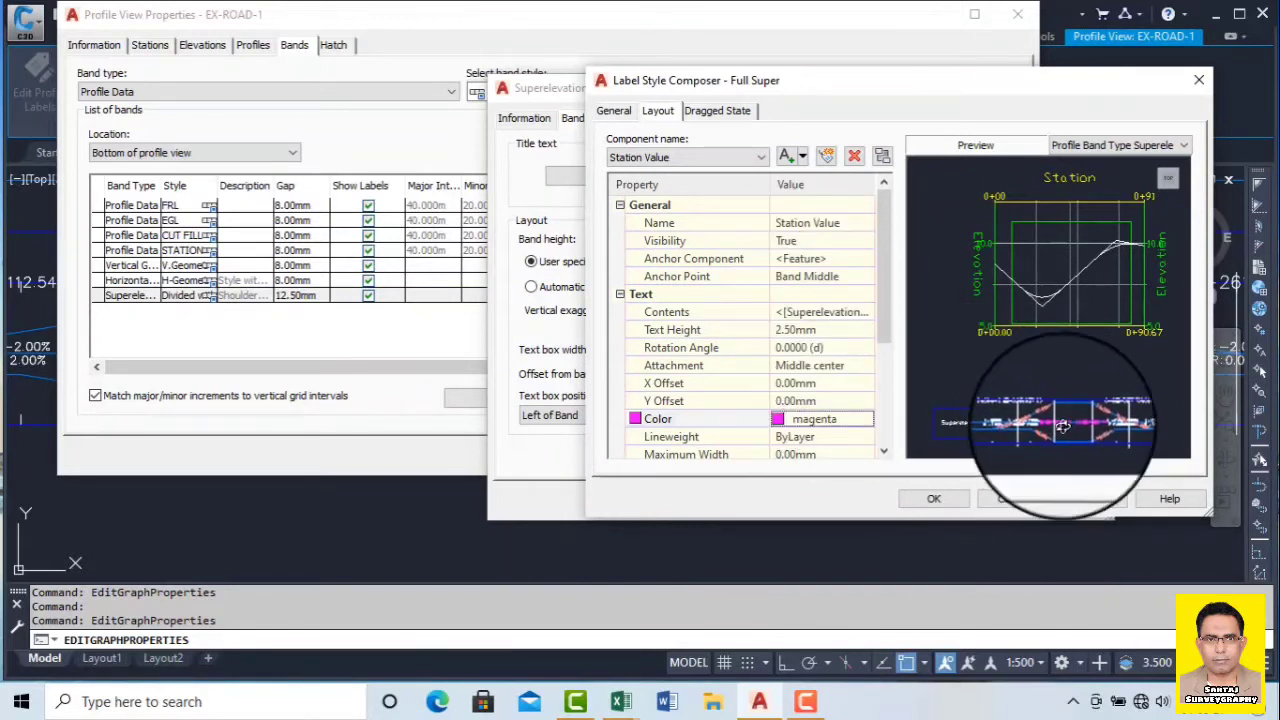
# Step: Anchor the Station Value component of the Full Super label at Band Top
pyautogui.click(815, 274)
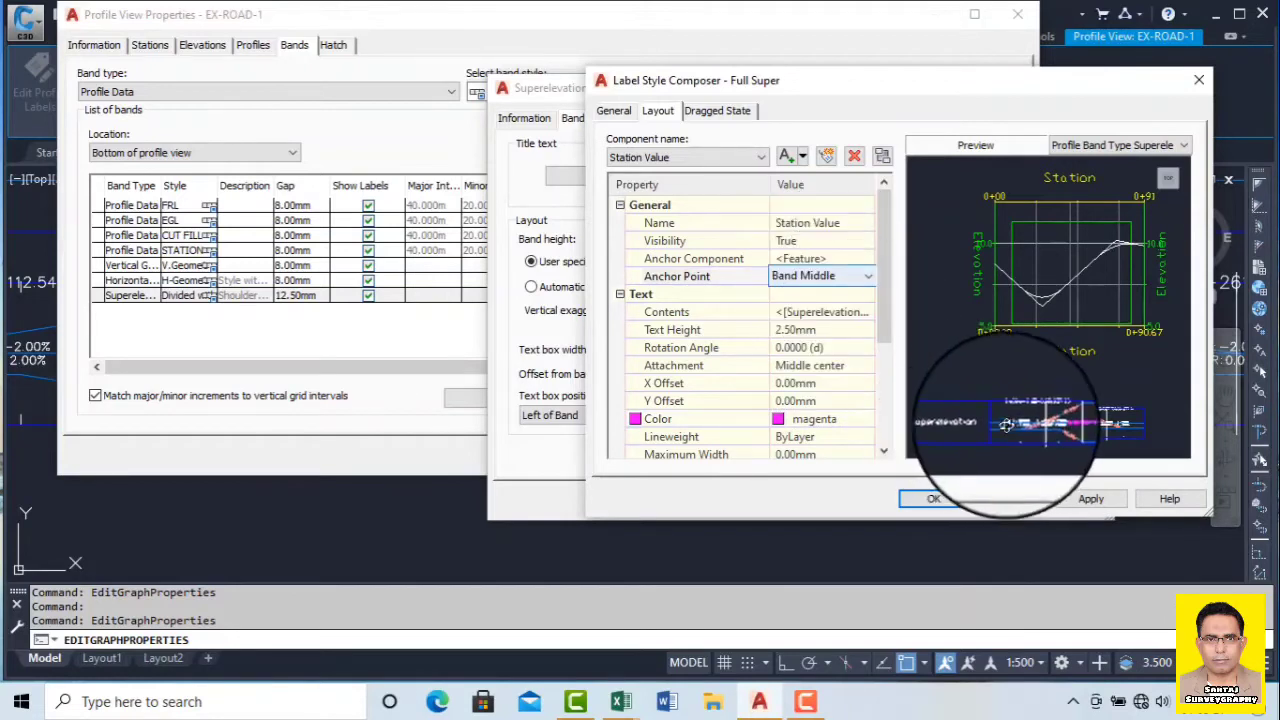
pyautogui.click(820, 280)
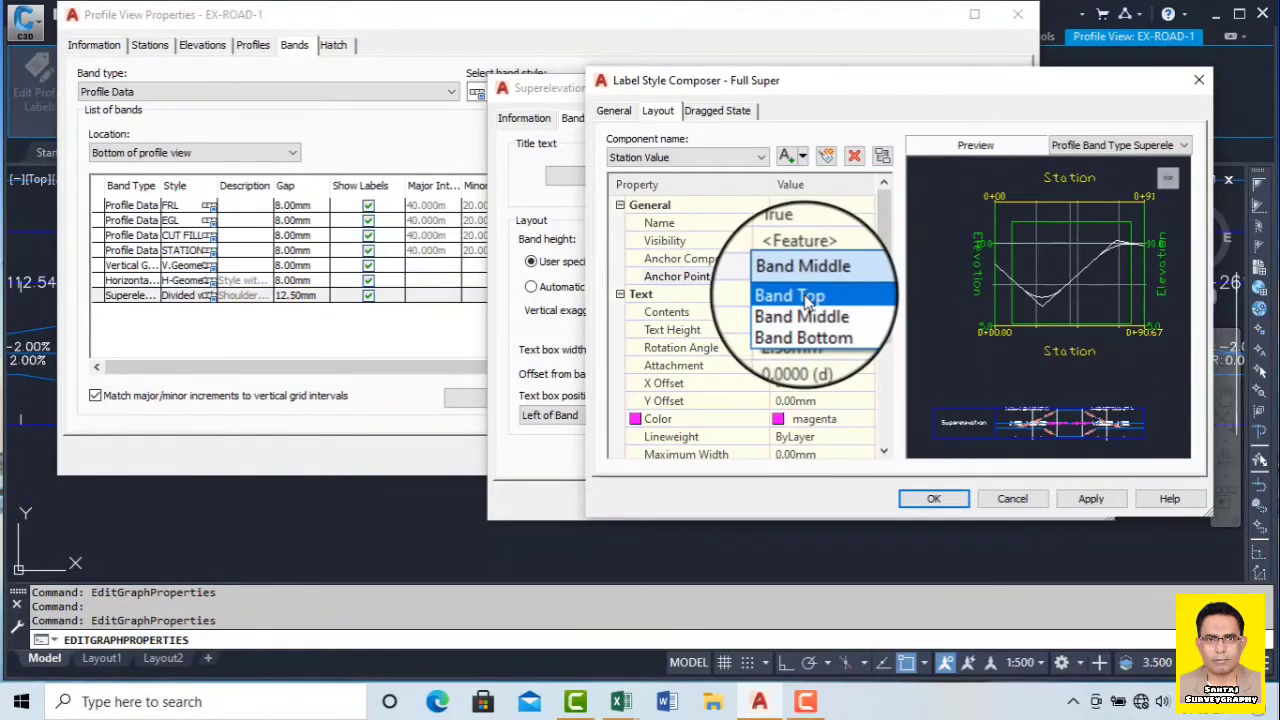
pyautogui.click(805, 291)
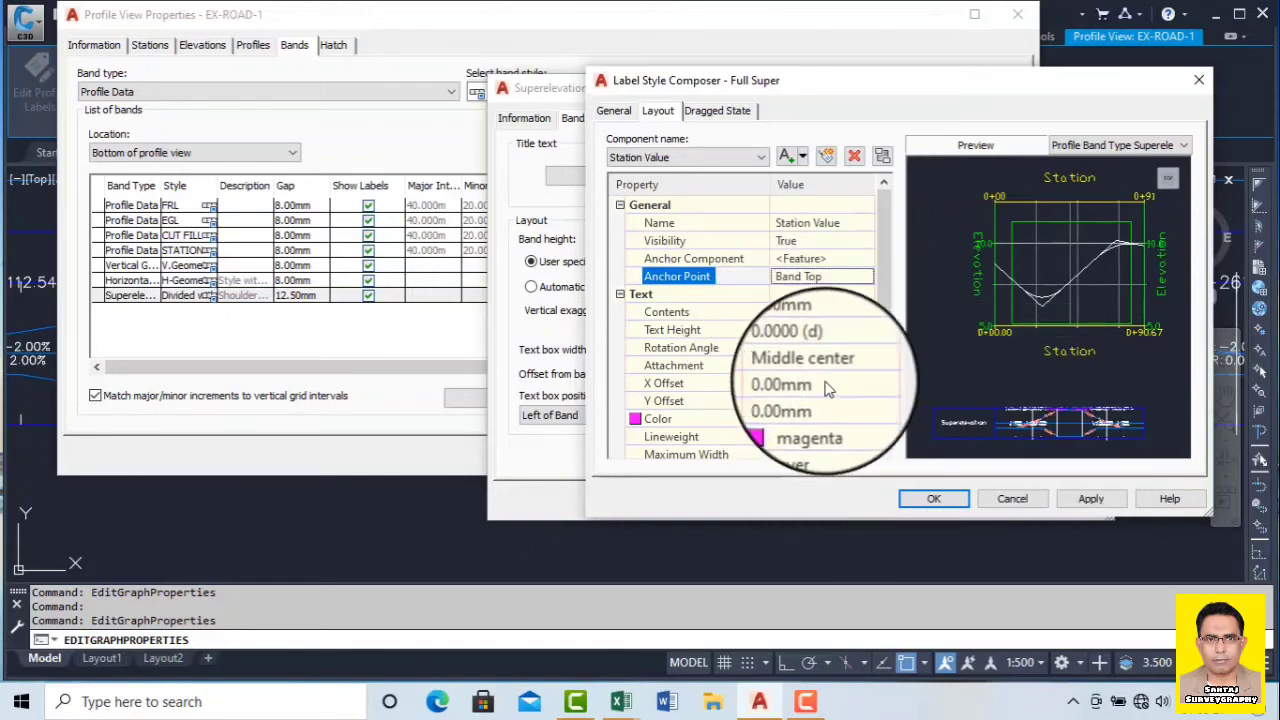
pyautogui.click(668, 315)
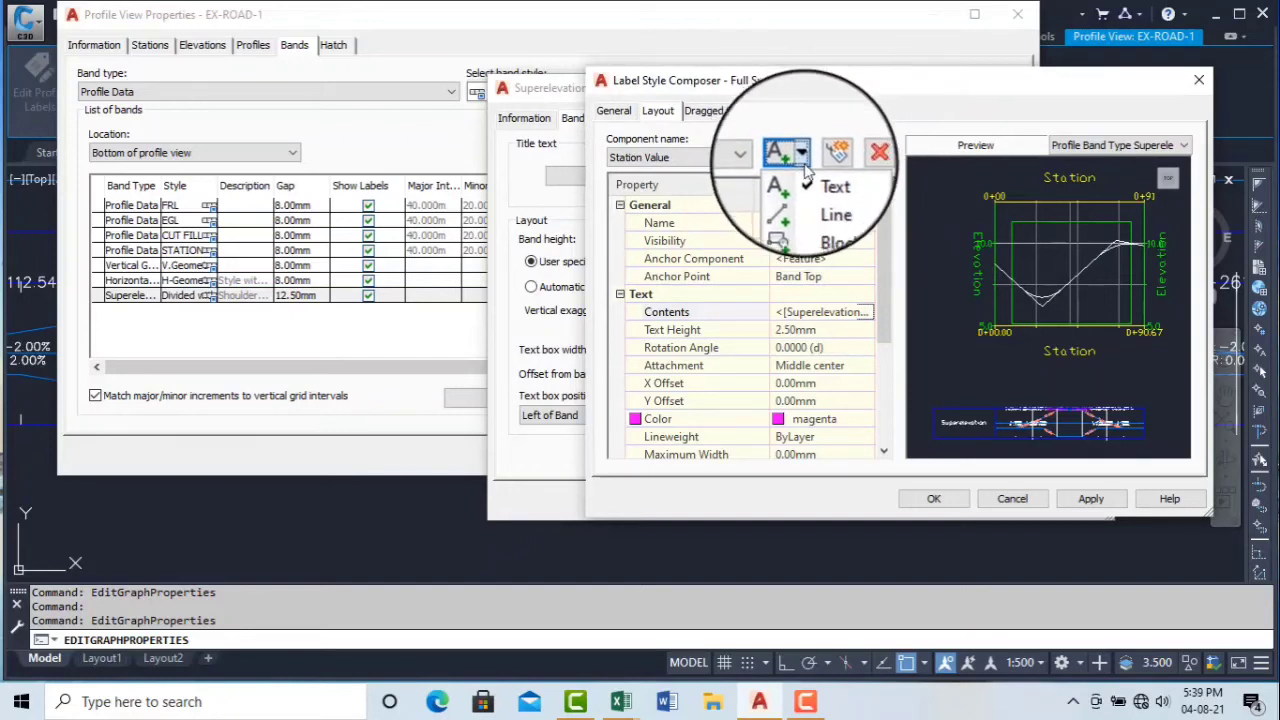
# Step: Add a text component named Grade to the Full Super label with a text height of 2 mm
pyautogui.click(828, 183)
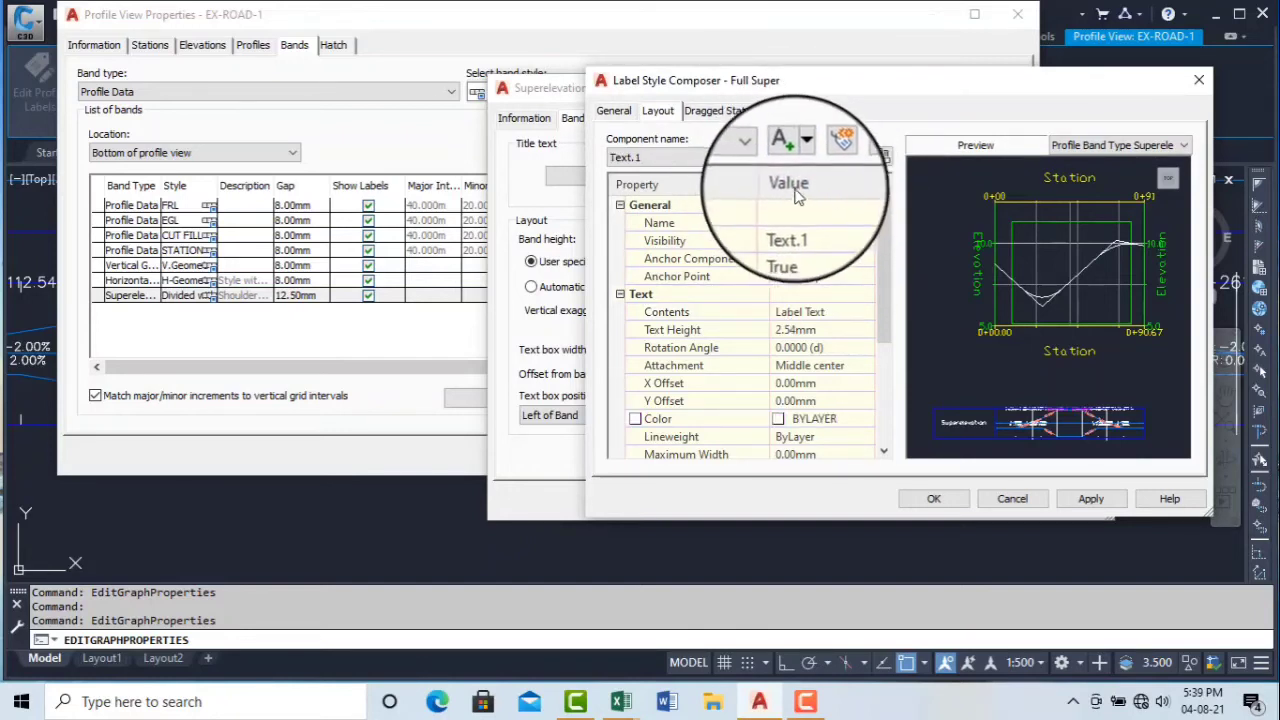
pyautogui.click(814, 223)
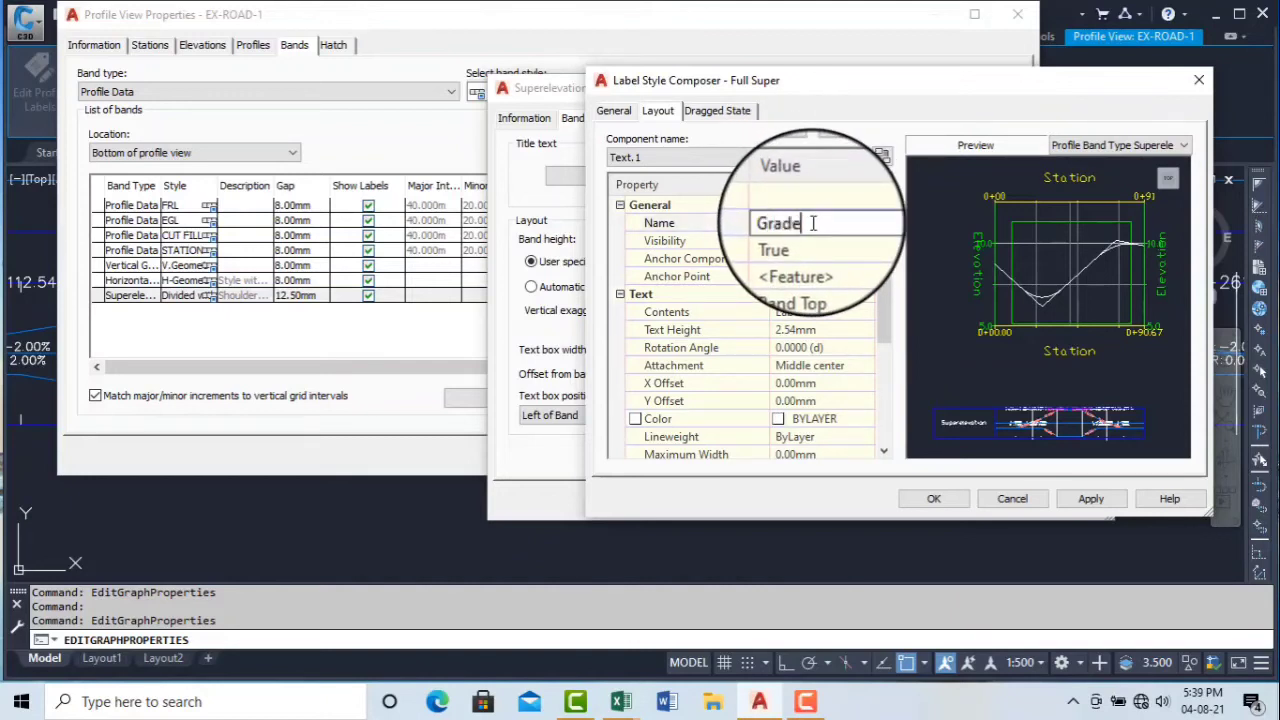
pyautogui.press('Return')
pyautogui.click(828, 330)
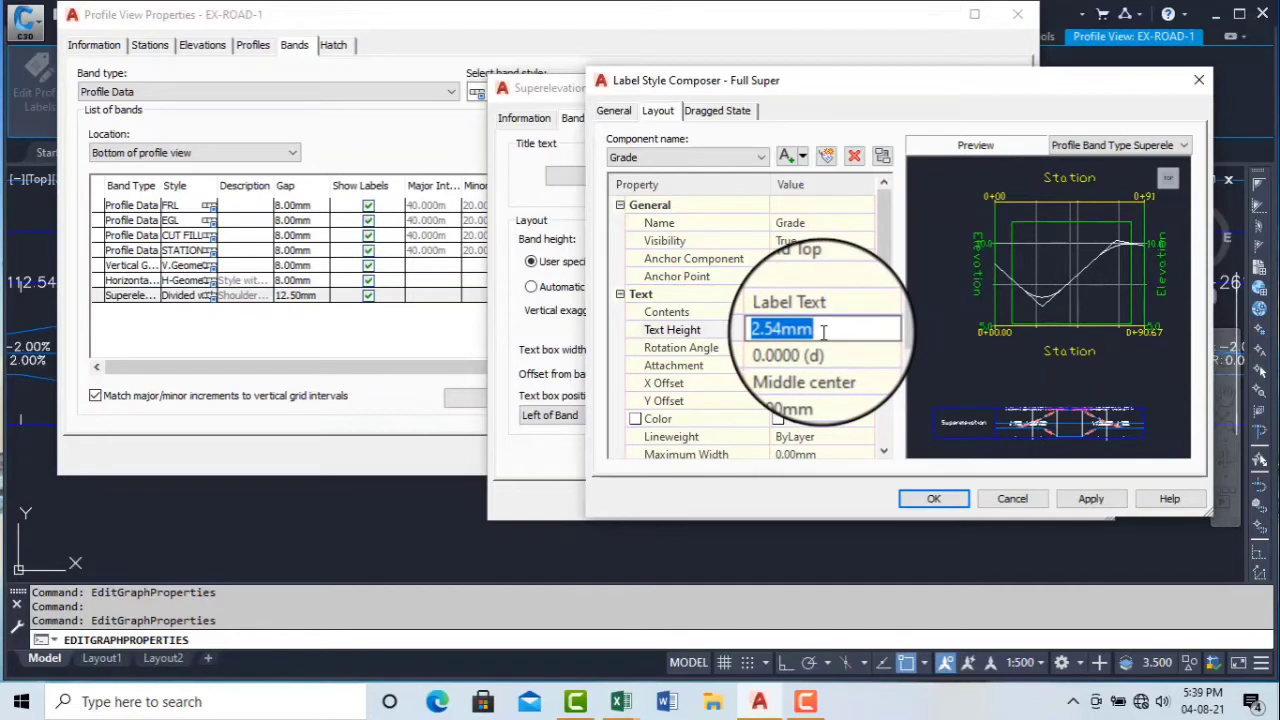
pyautogui.write('2')
# Step: Anchor the Grade component at Band Middle and set its colour to white
pyautogui.click(812, 362)
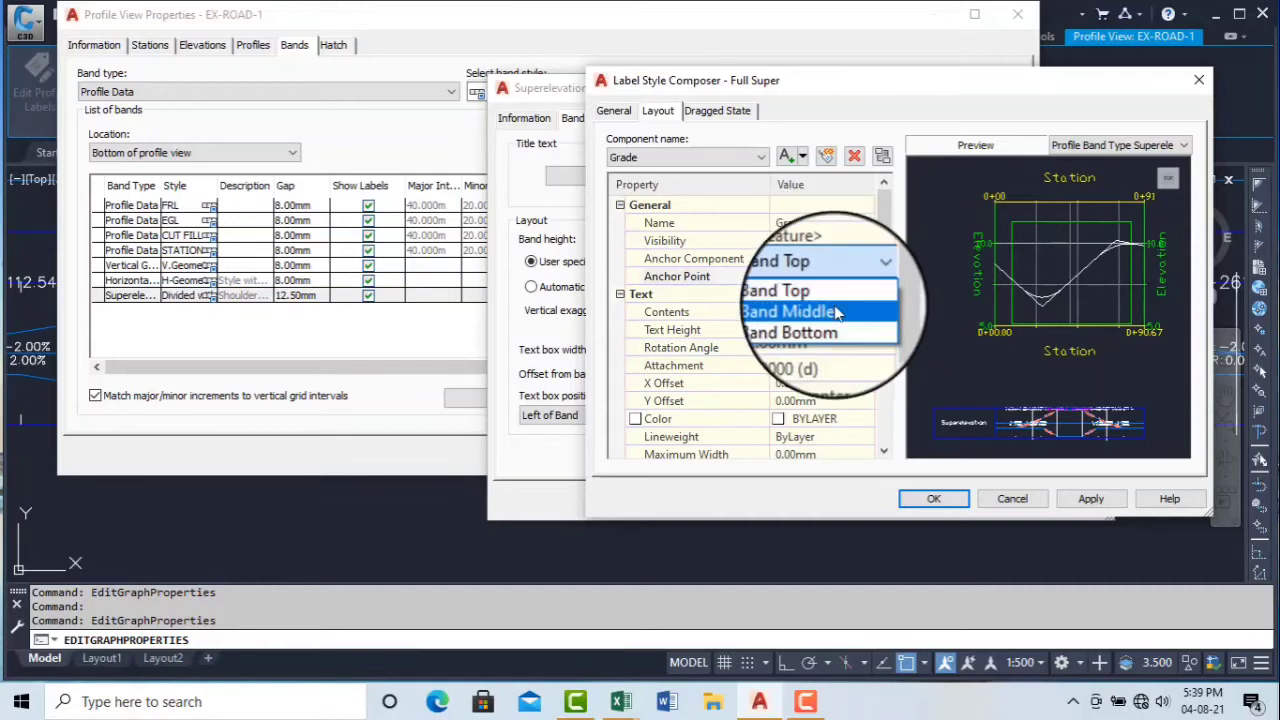
pyautogui.click(820, 312)
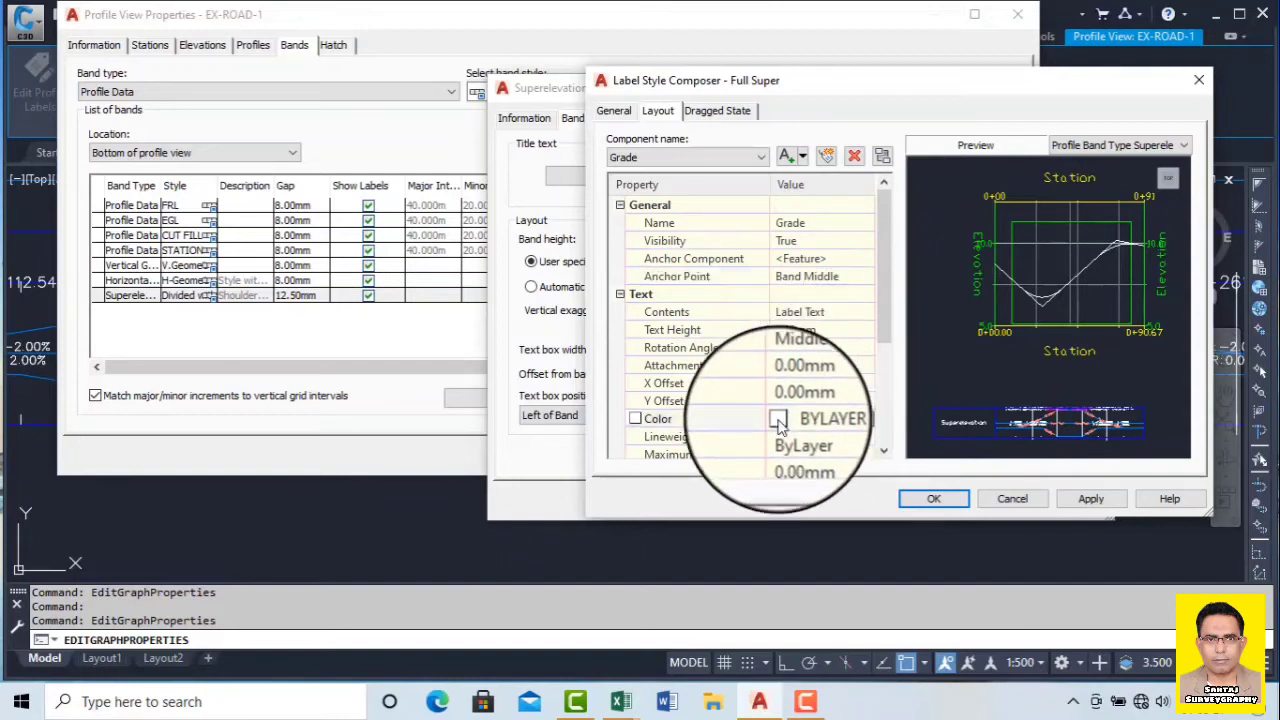
pyautogui.click(866, 422)
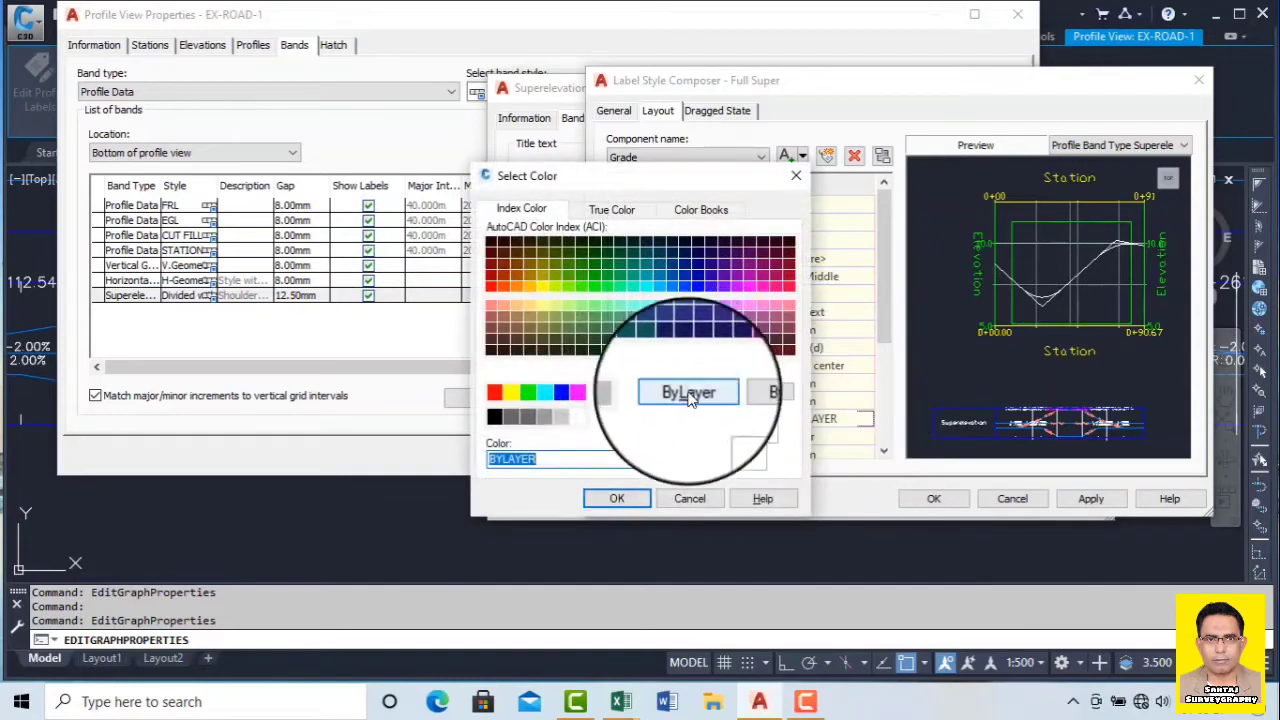
pyautogui.click(595, 391)
pyautogui.click(620, 500)
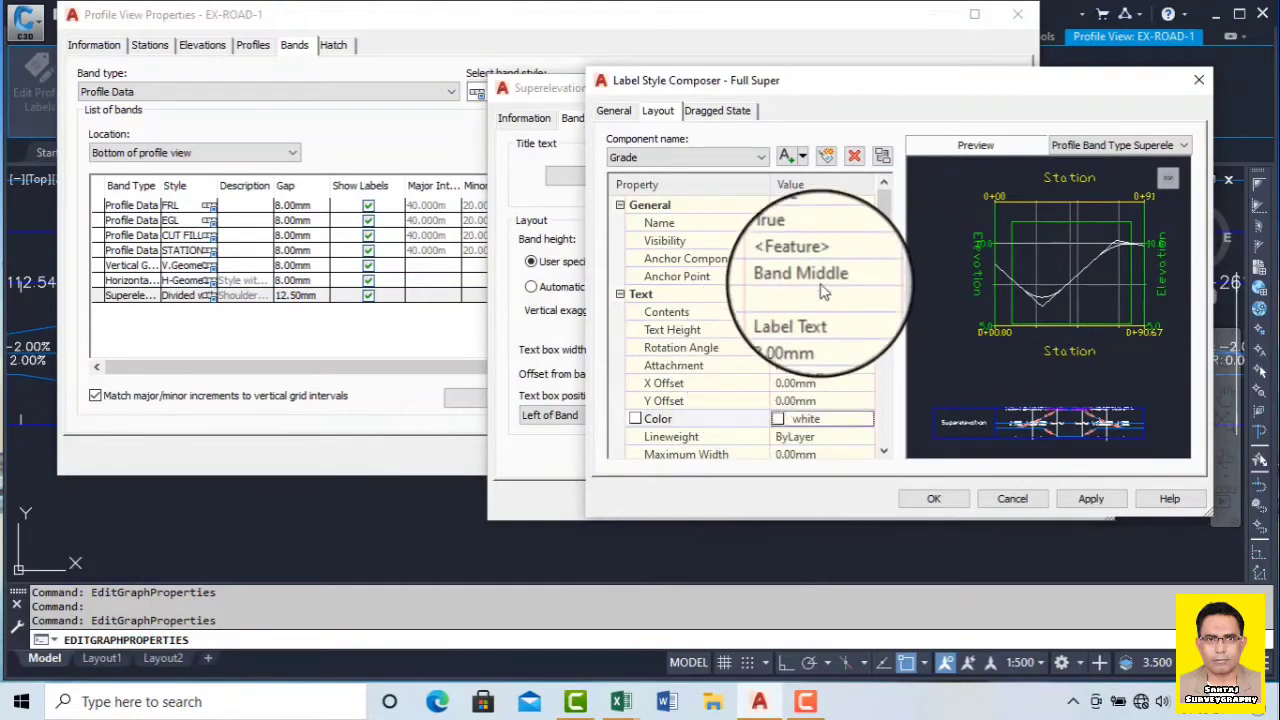
# Step: Replace the Grade component's default text with the Cross slope - Left outside pavement property, prefixed with "L:"
pyautogui.click(840, 313)
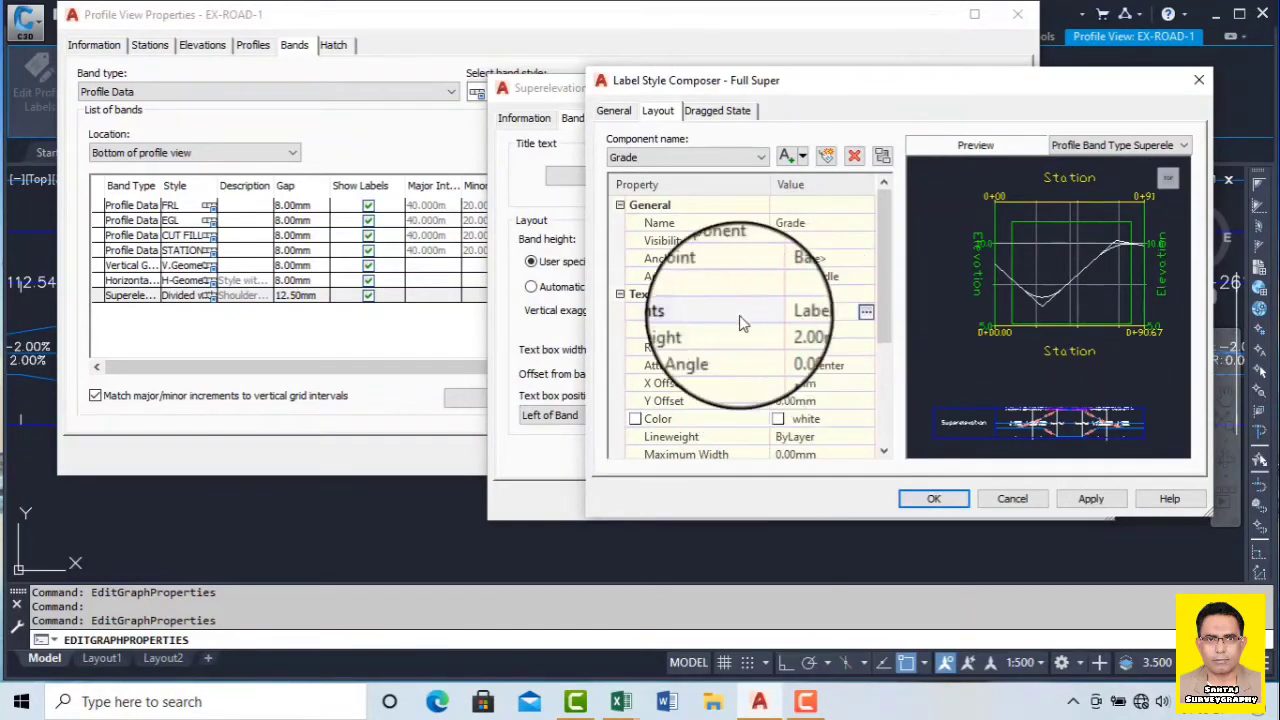
pyautogui.click(866, 313)
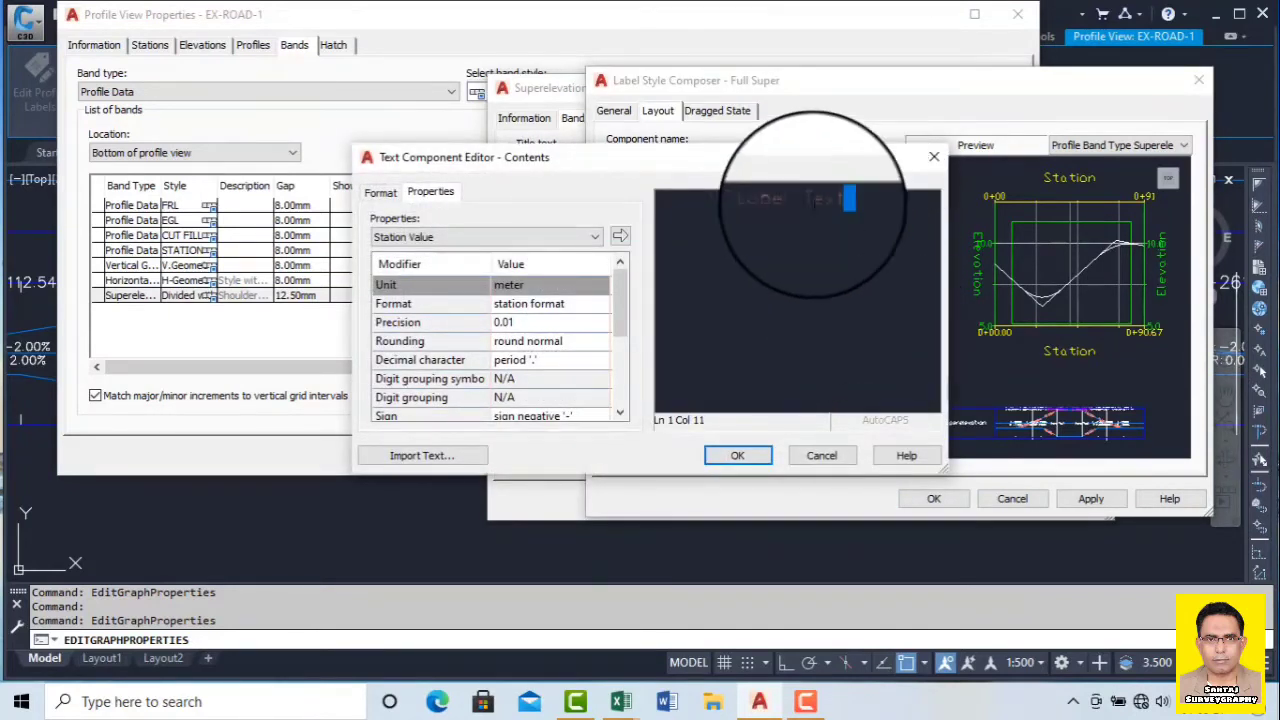
pyautogui.click(468, 237)
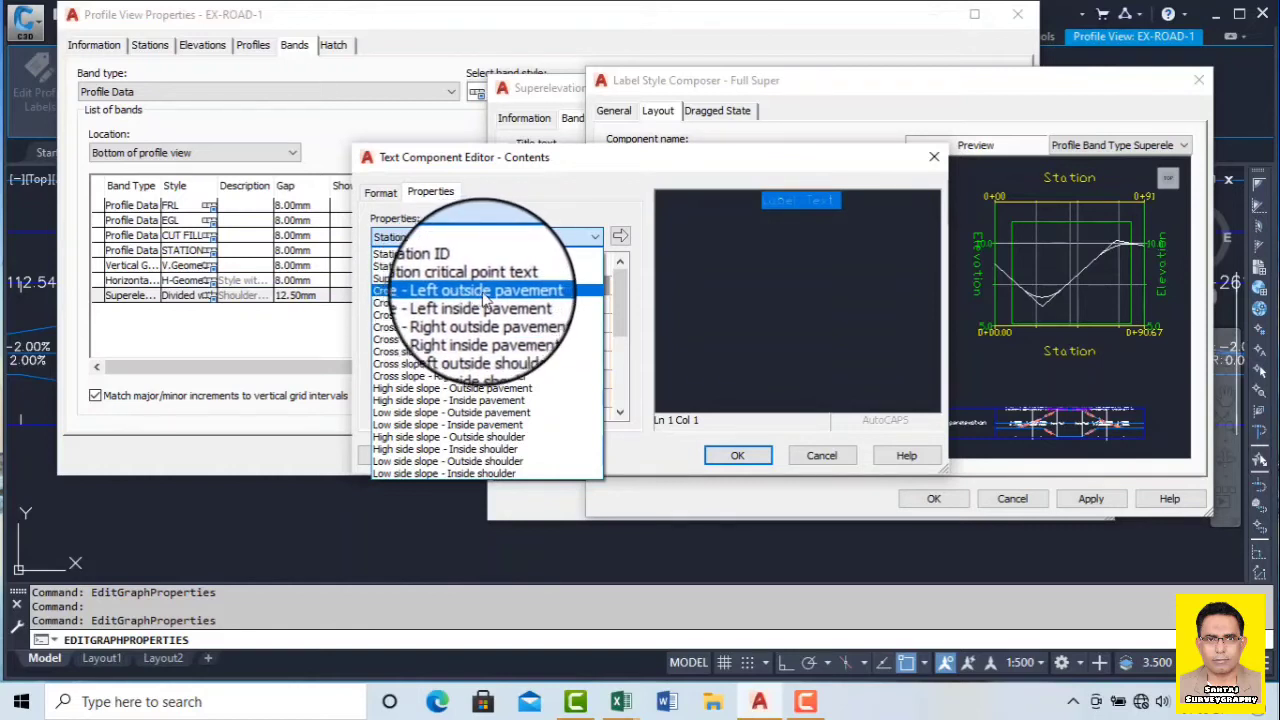
pyautogui.click(487, 291)
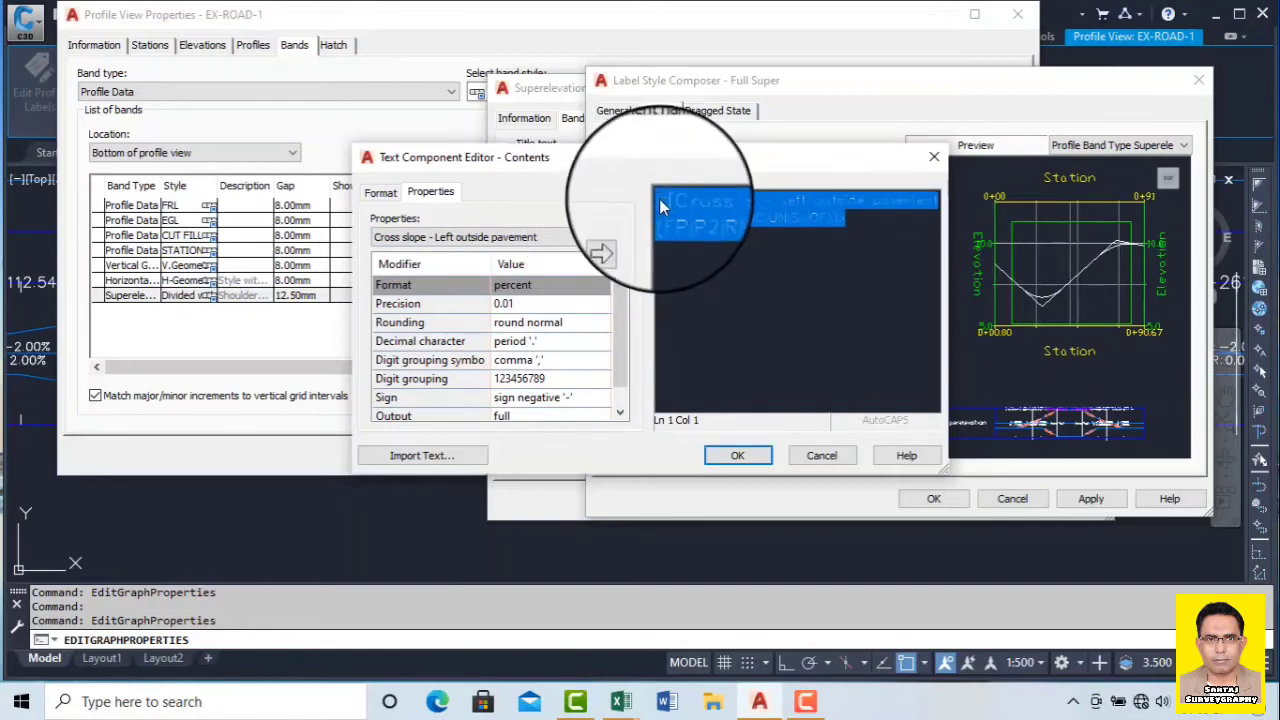
pyautogui.click(622, 237)
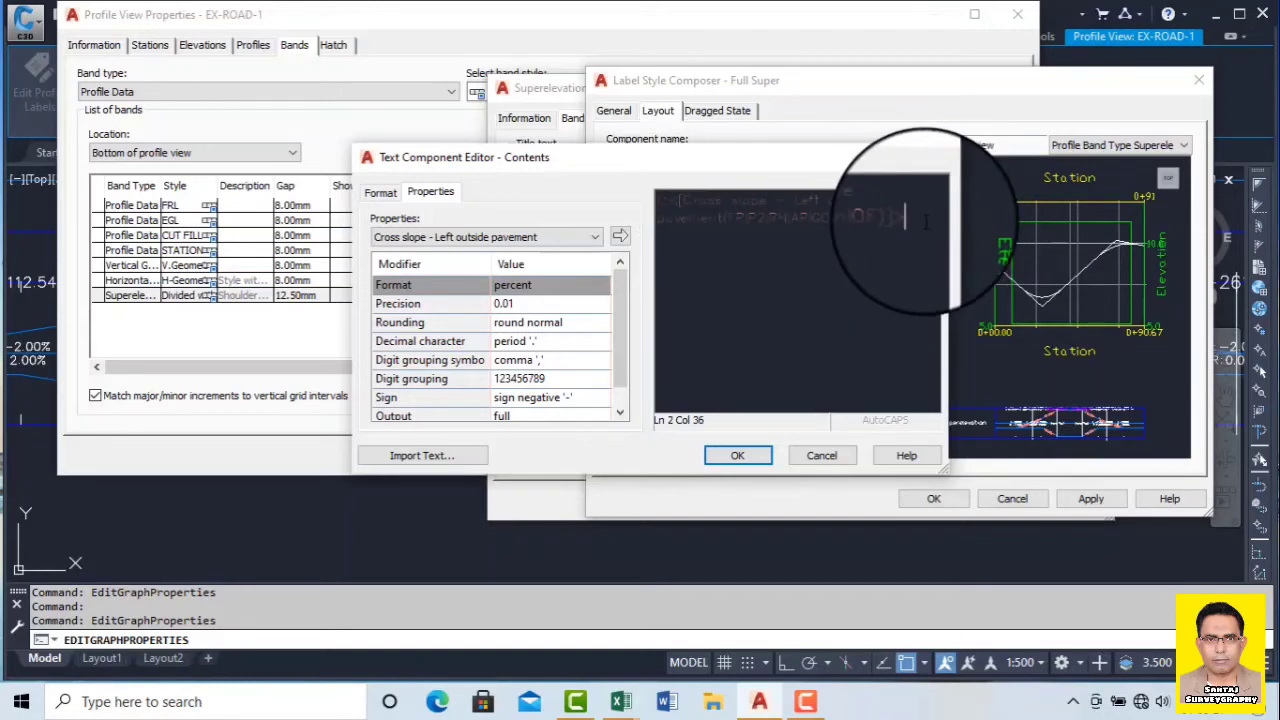
# Step: Add the Cross slope - Right outside pavement property on a new line, prefixed with "R:", and accept the Grade contents
pyautogui.click(490, 237)
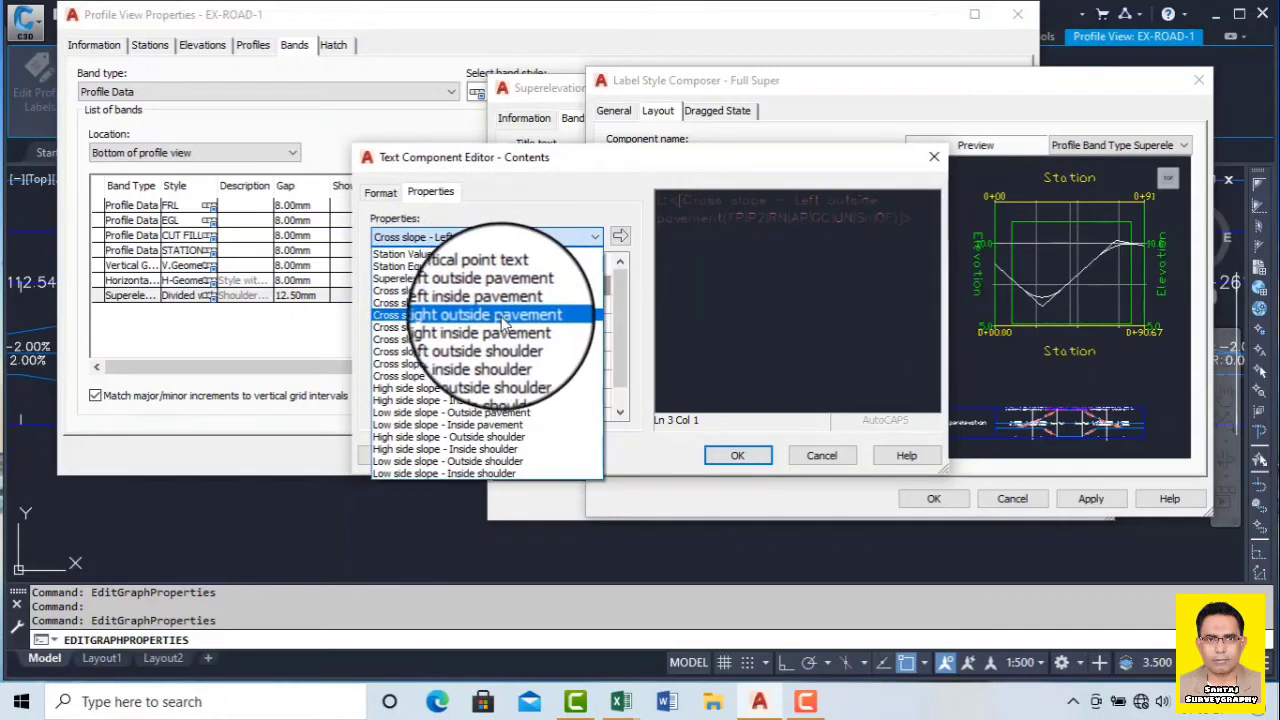
pyautogui.click(502, 318)
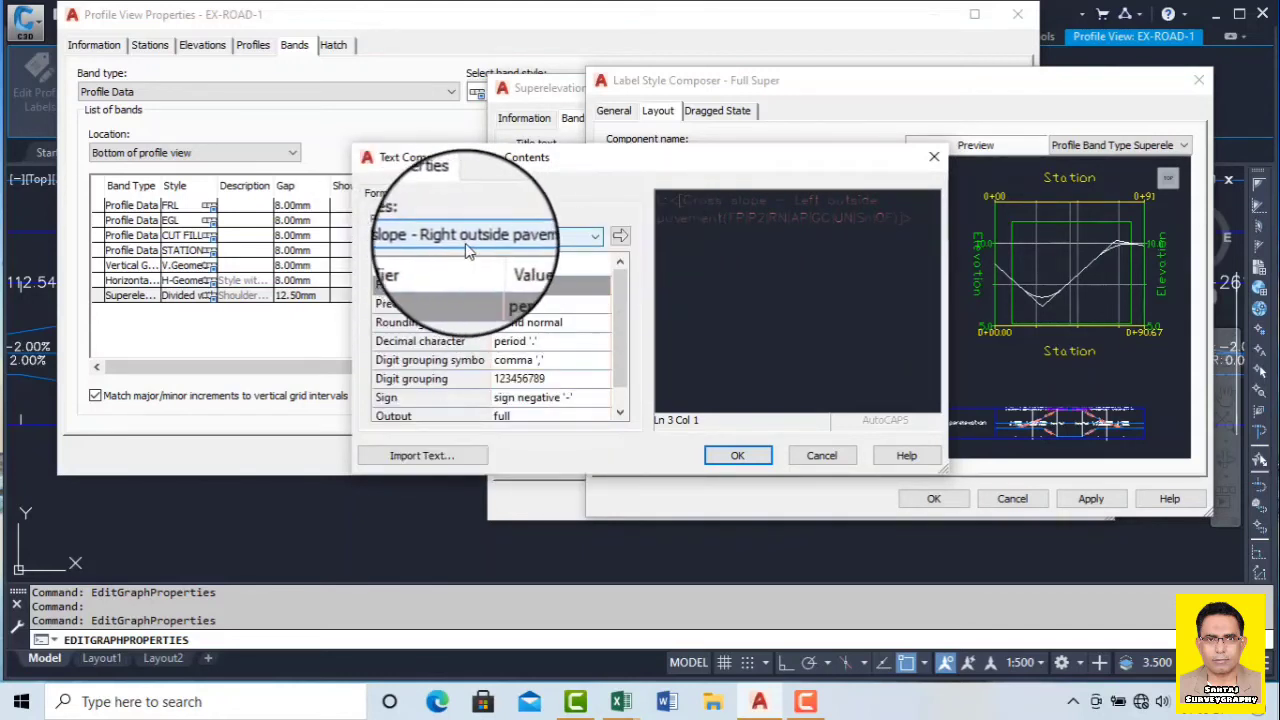
pyautogui.click(618, 235)
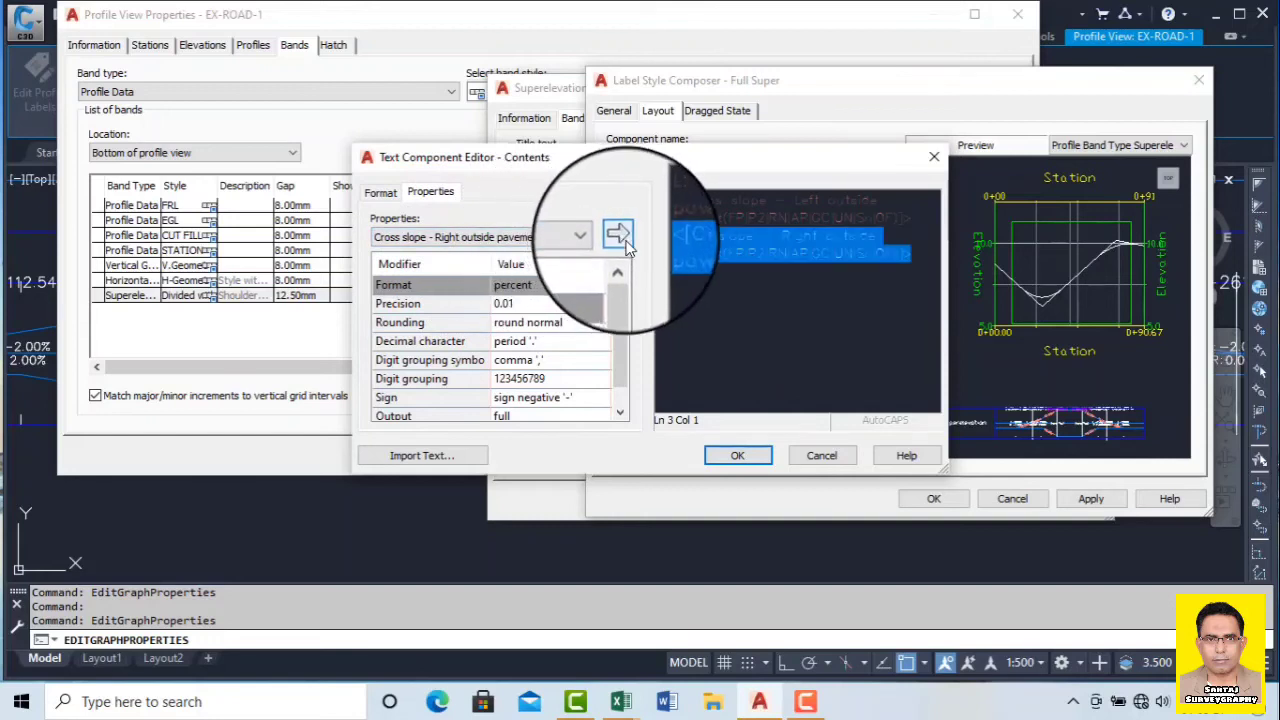
pyautogui.click(665, 240)
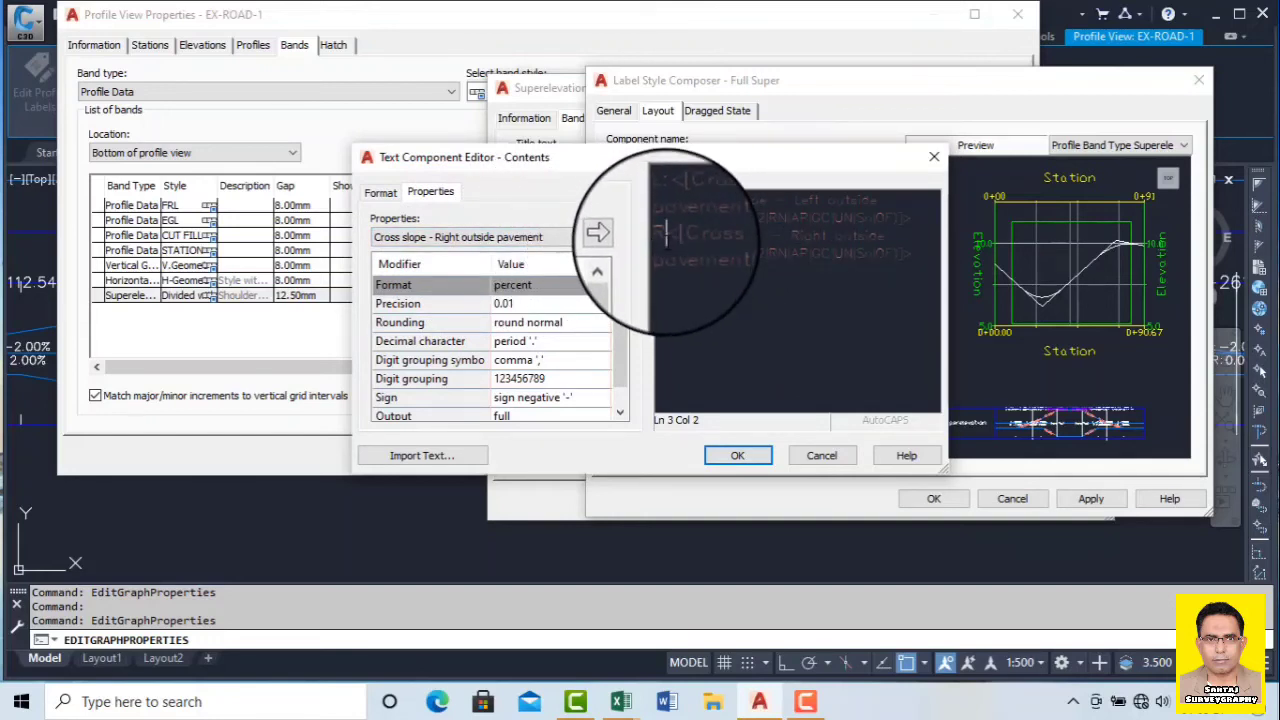
pyautogui.click(736, 456)
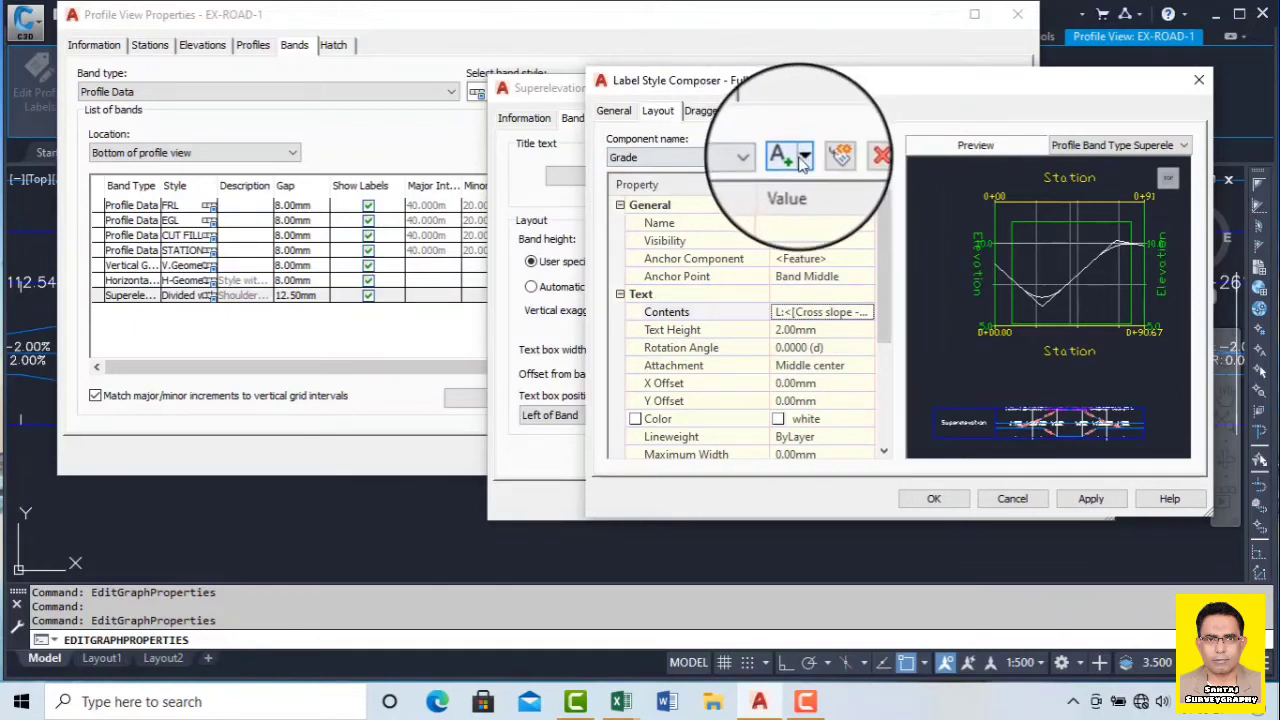
# Step: Review the Grade component's left and right cross-slope contents and the list of available label properties
pyautogui.click(866, 313)
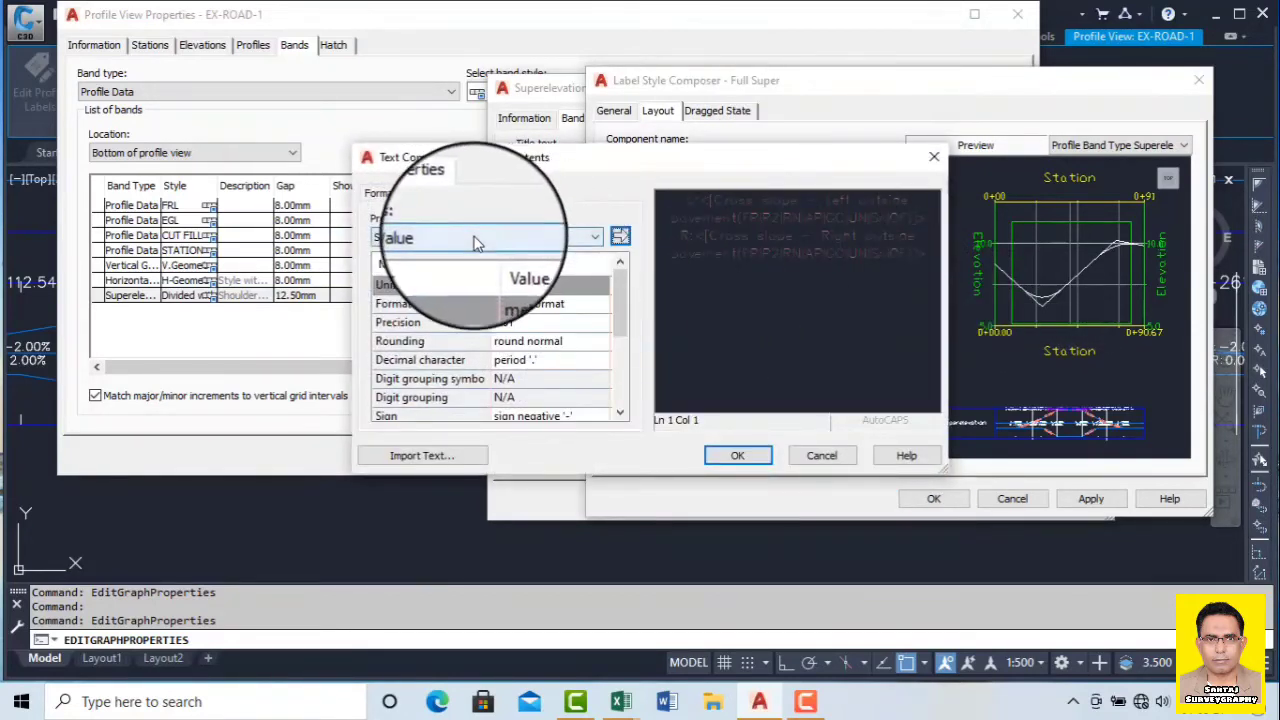
pyautogui.click(477, 244)
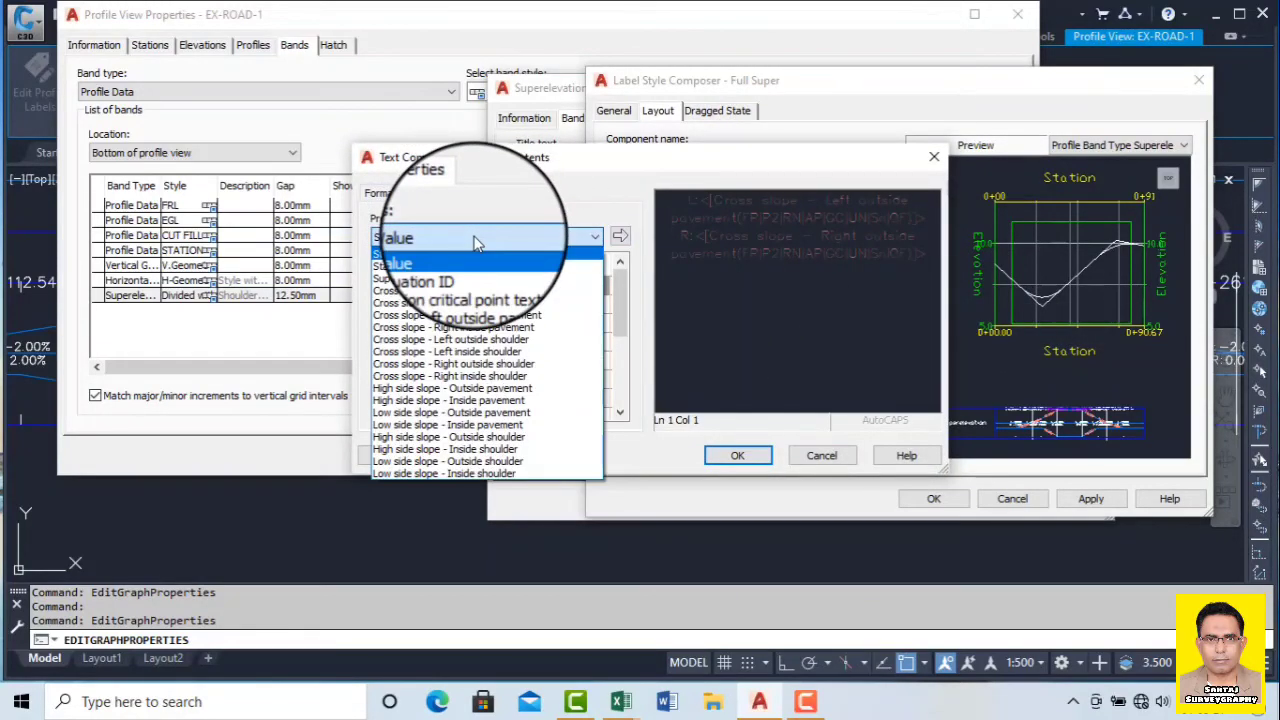
pyautogui.click(477, 244)
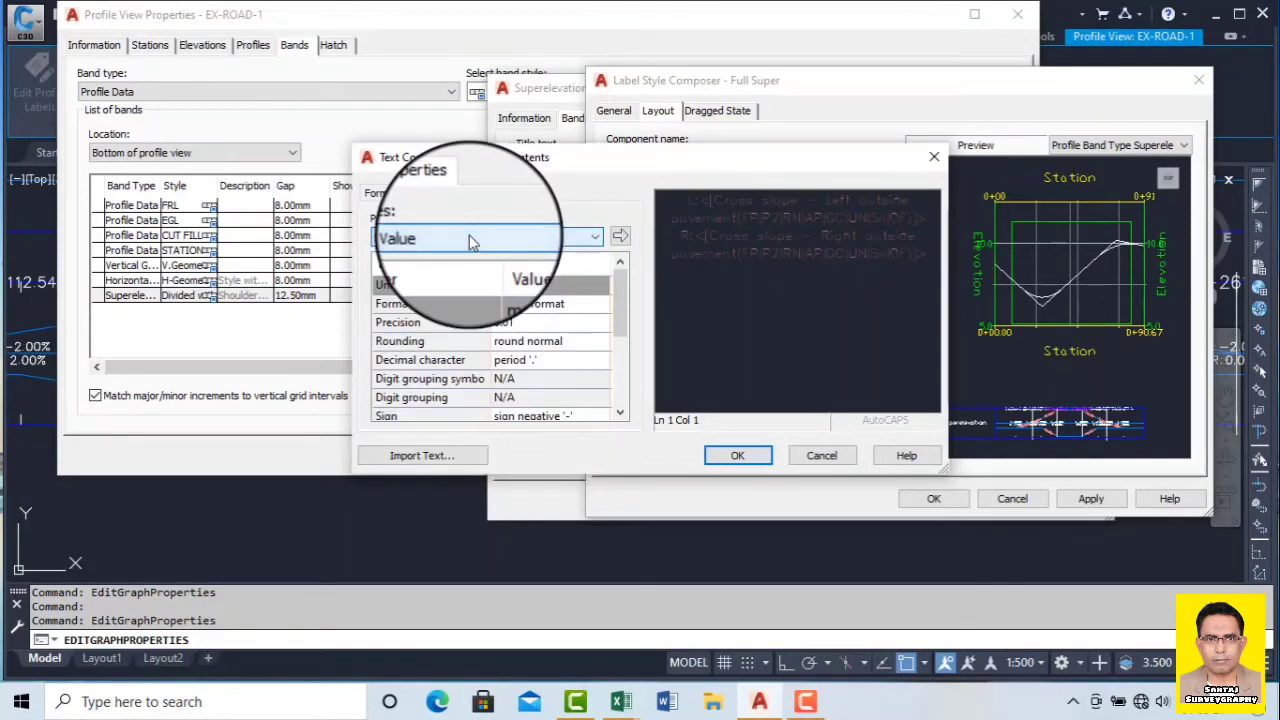
pyautogui.click(838, 250)
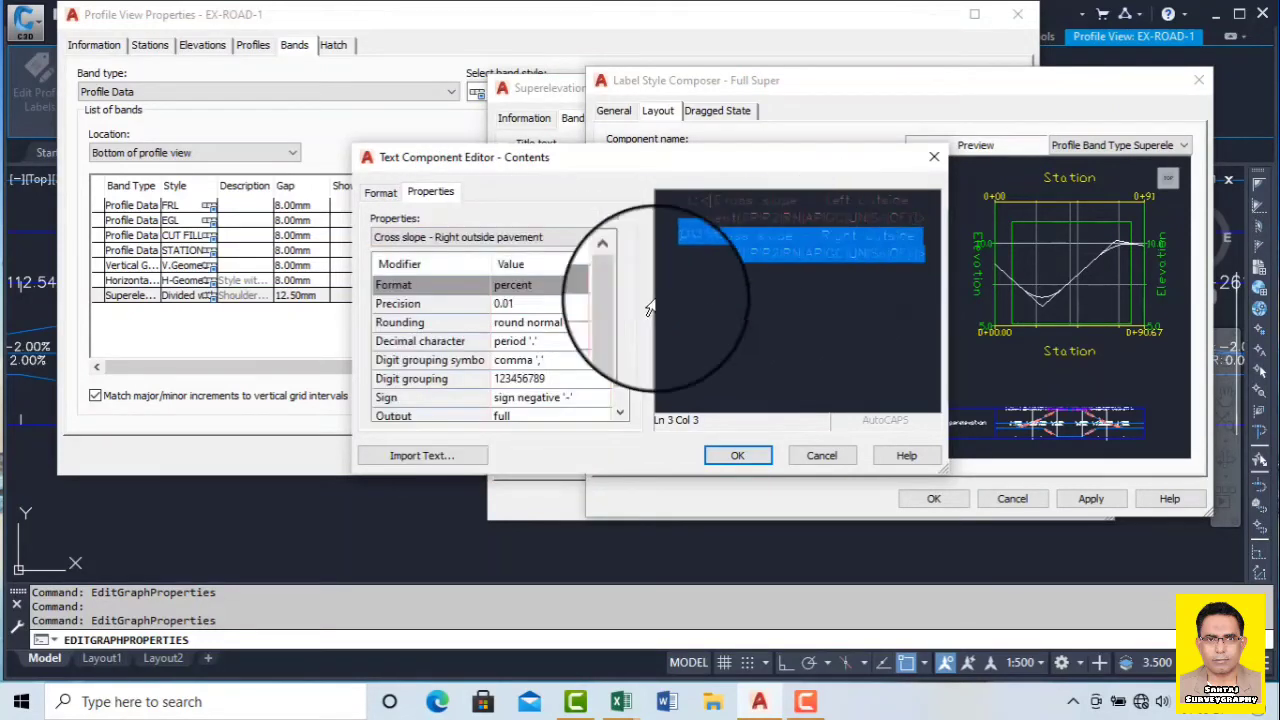
pyautogui.click(751, 461)
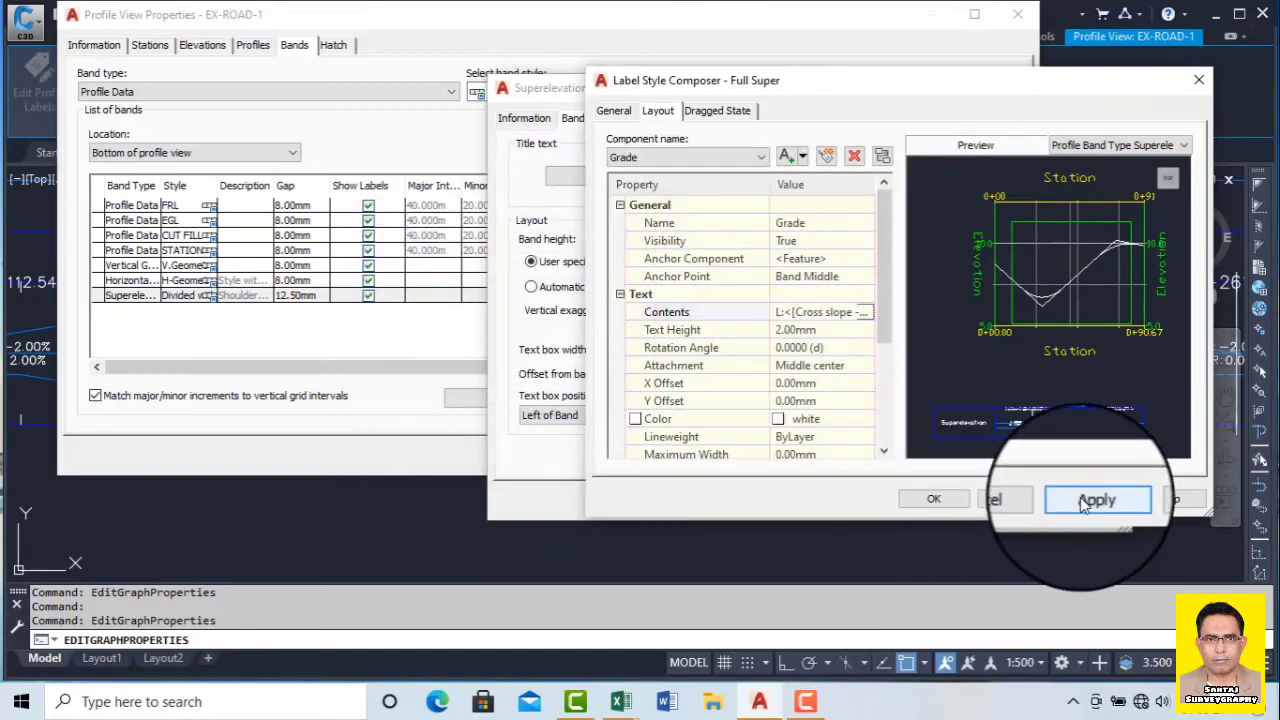
# Step: Accept the Full Super label, the superelevation band style and the EX-ROAD-1 profile view properties, and deselect the profile view
pyautogui.click(933, 498)
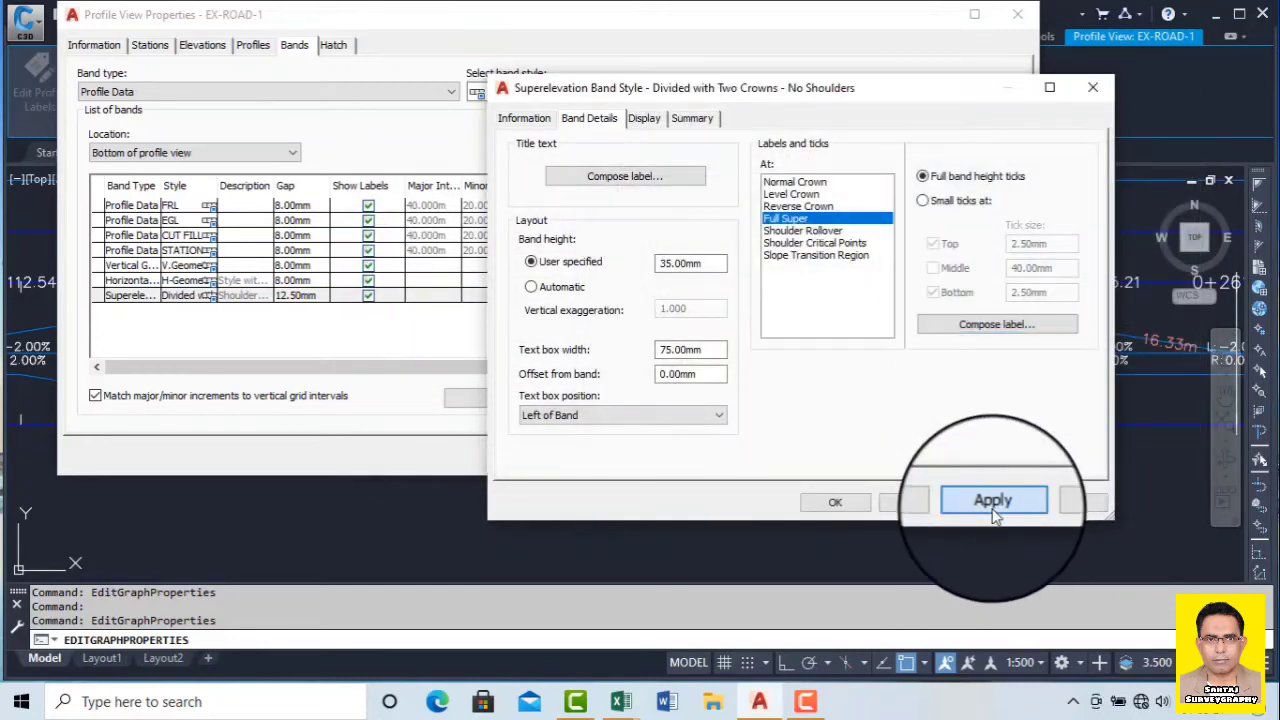
pyautogui.click(835, 502)
pyautogui.click(894, 376)
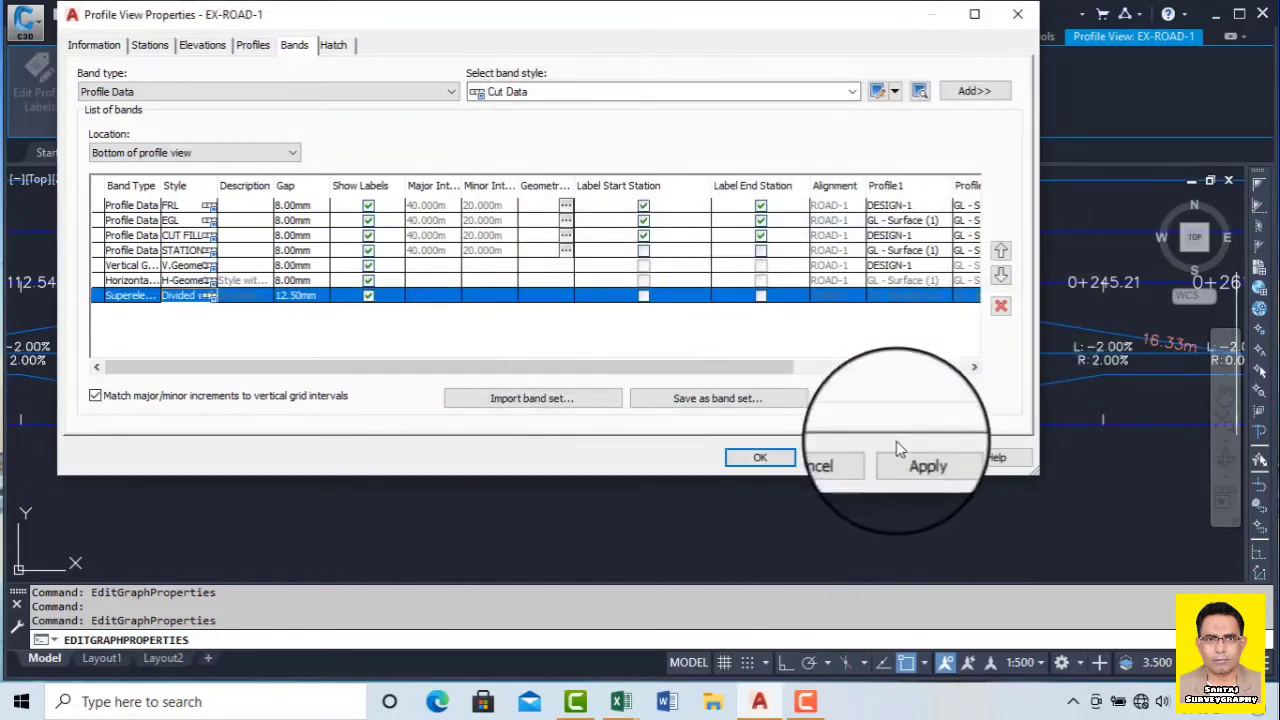
pyautogui.click(896, 455)
pyautogui.click(762, 458)
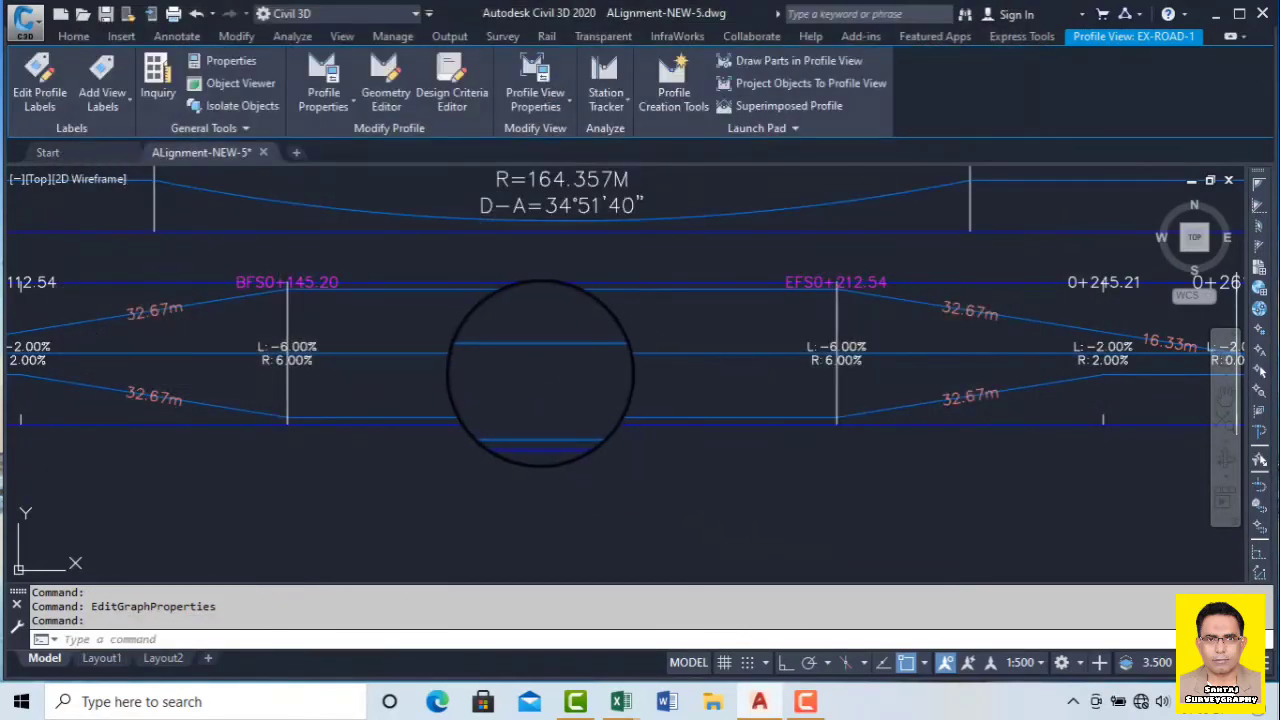
pyautogui.press('Escape')
# Step: Examine the begin and end full super station labels and the left/right cross-slope grades along the superelevation band
pyautogui.scroll(5, 323, 286)
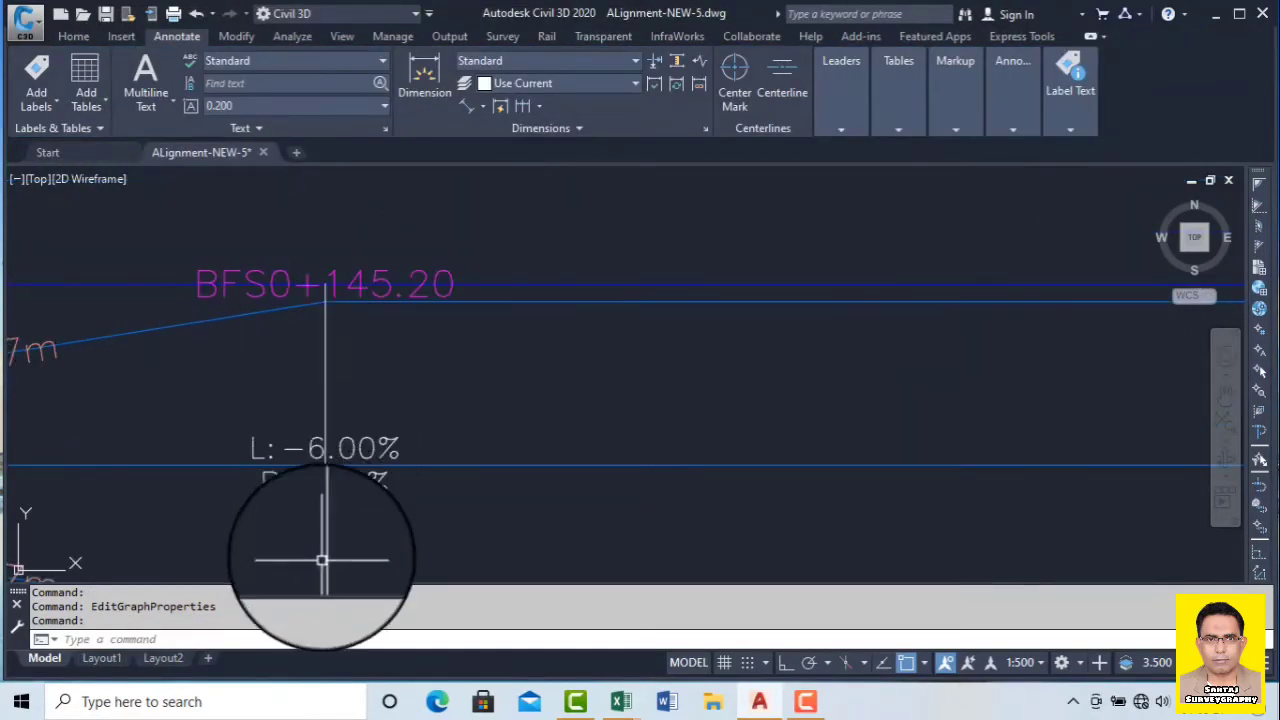
pyautogui.scroll(-3, 350, 287)
pyautogui.scroll(5, 271, 286)
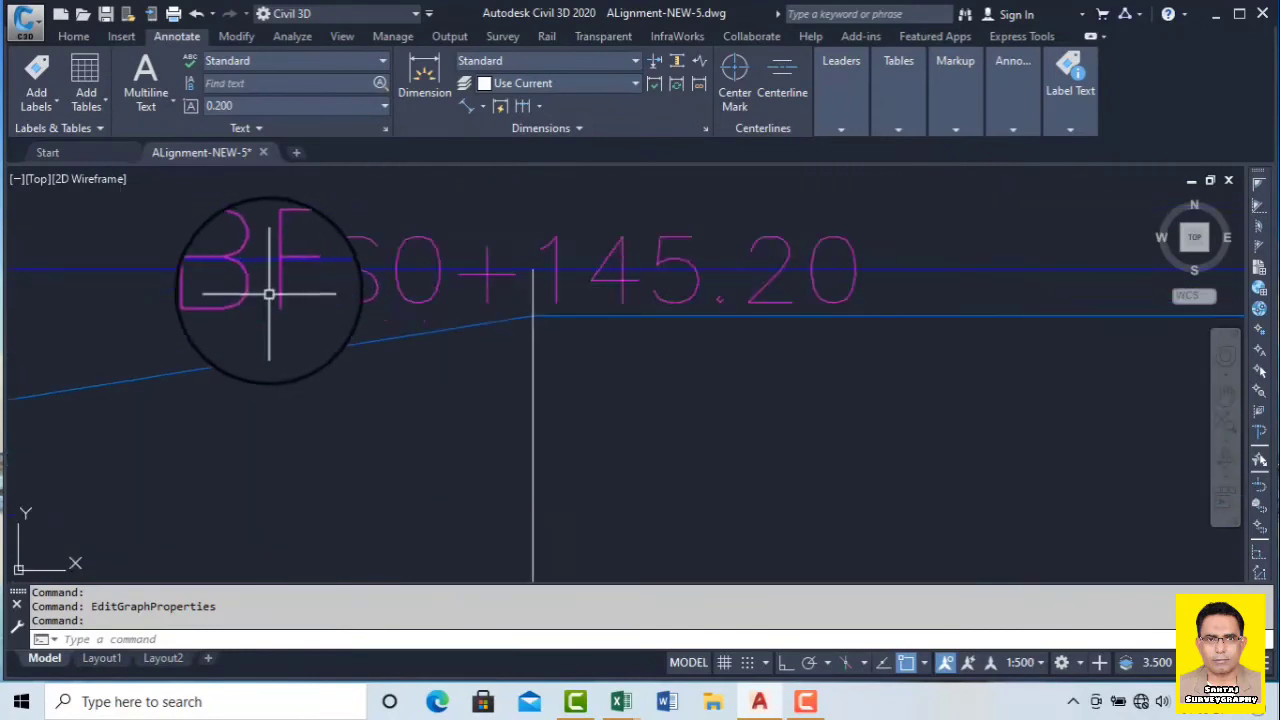
pyautogui.scroll(-2, 404, 291)
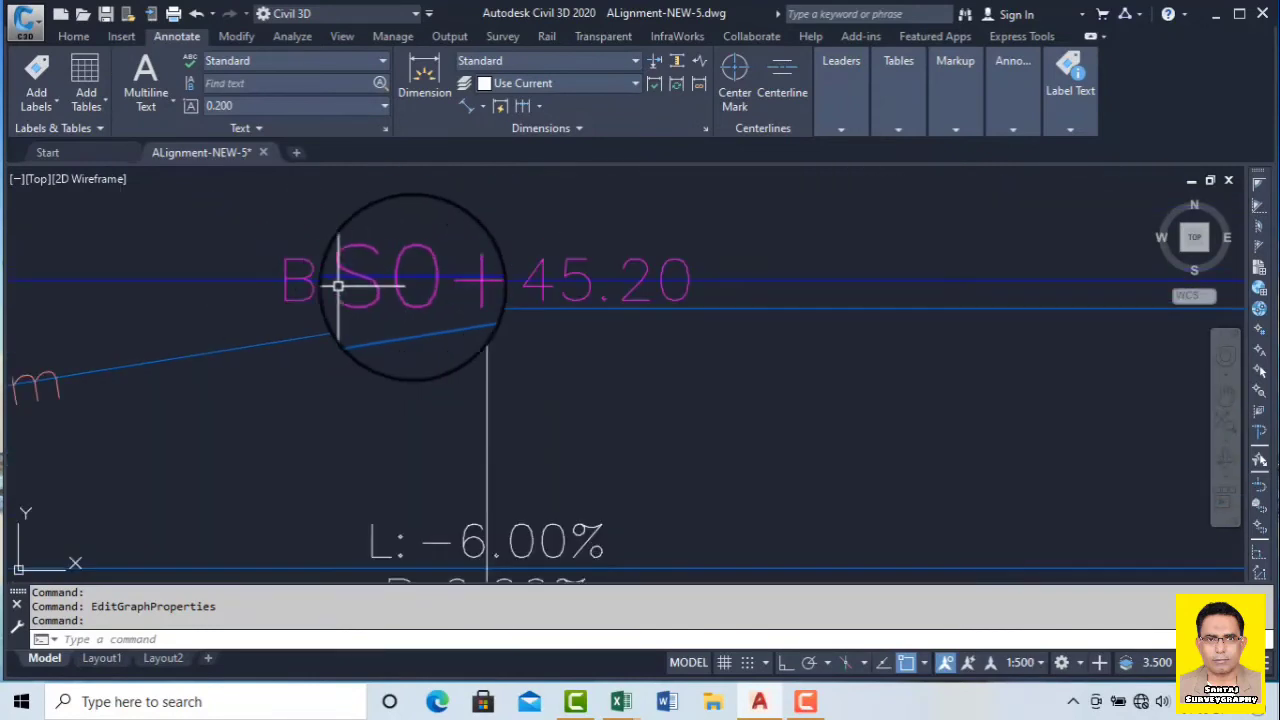
pyautogui.scroll(-6, 339, 287)
pyautogui.scroll(2, 693, 353)
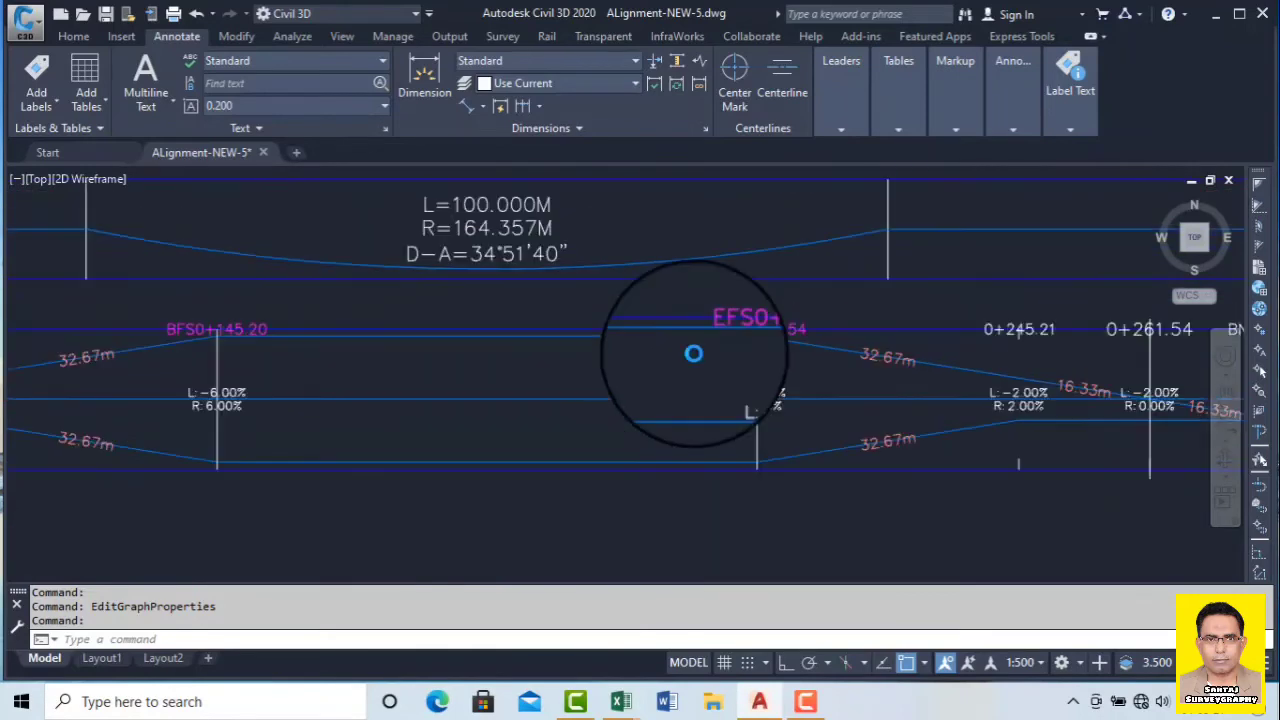
pyautogui.scroll(-4, 693, 353)
pyautogui.scroll(2, 648, 351)
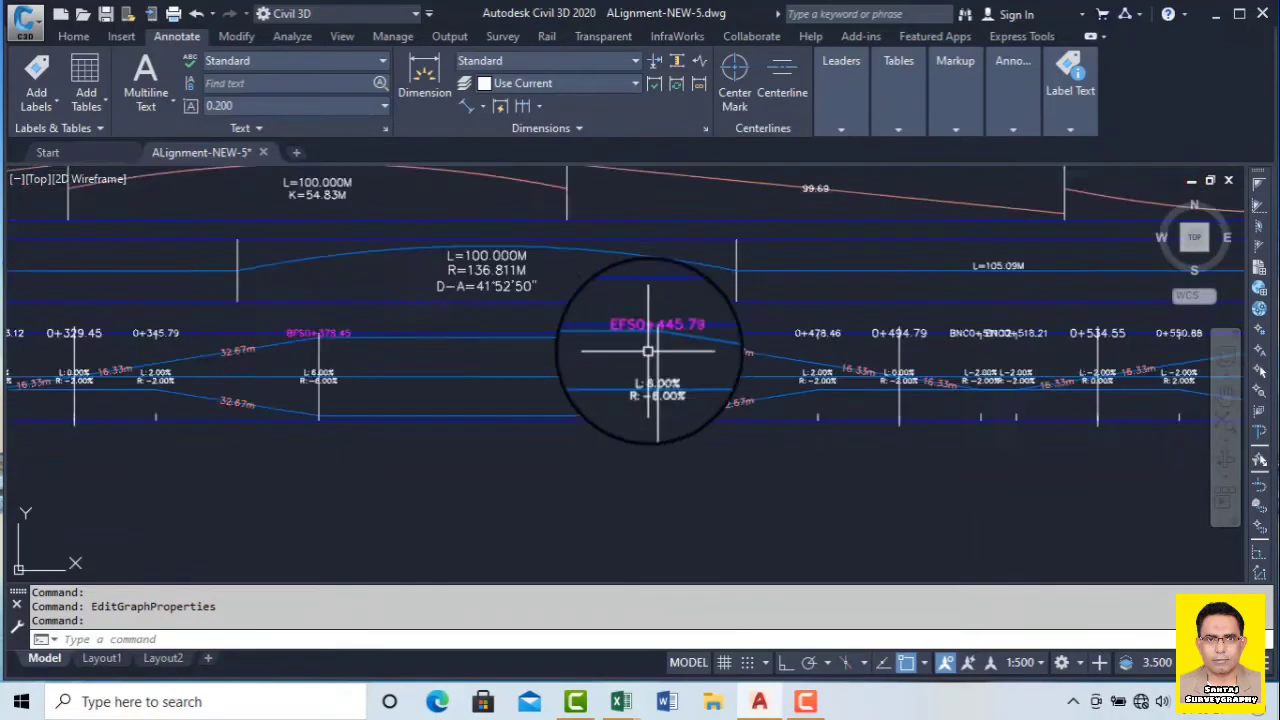
pyautogui.scroll(-2, 648, 351)
pyautogui.scroll(4, 1015, 344)
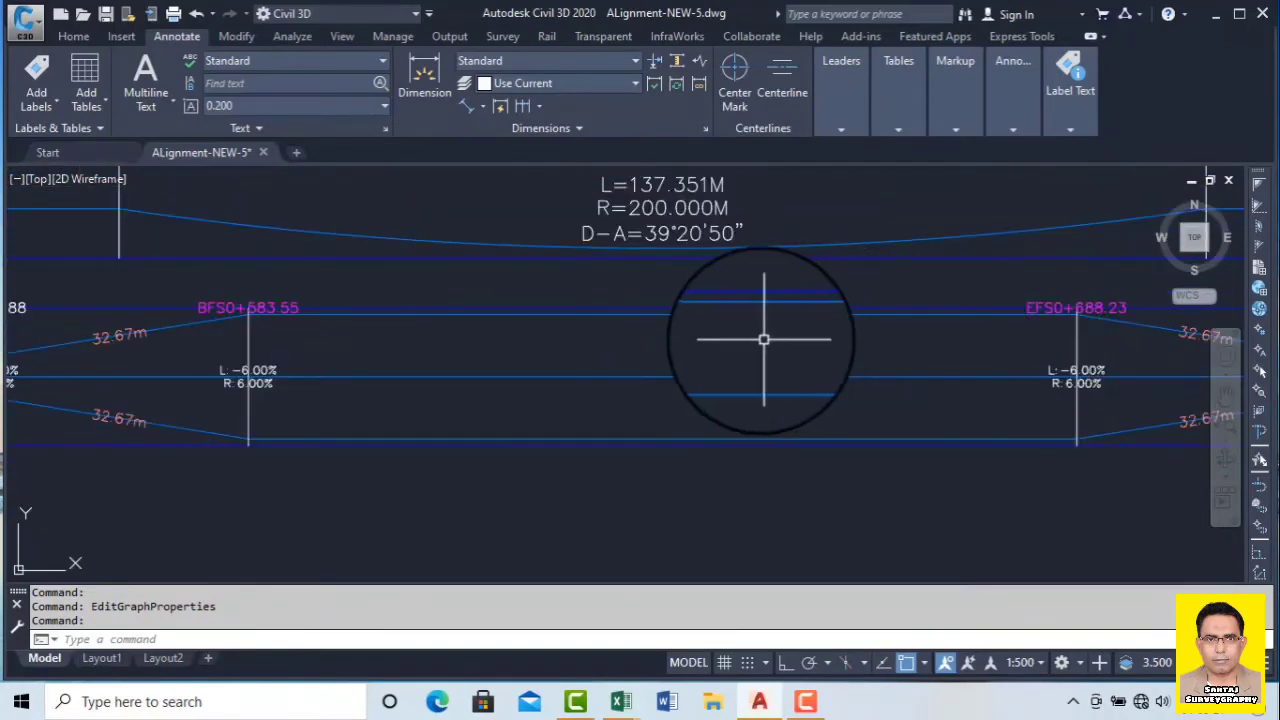
pyautogui.scroll(-2, 763, 339)
pyautogui.scroll(5, 934, 366)
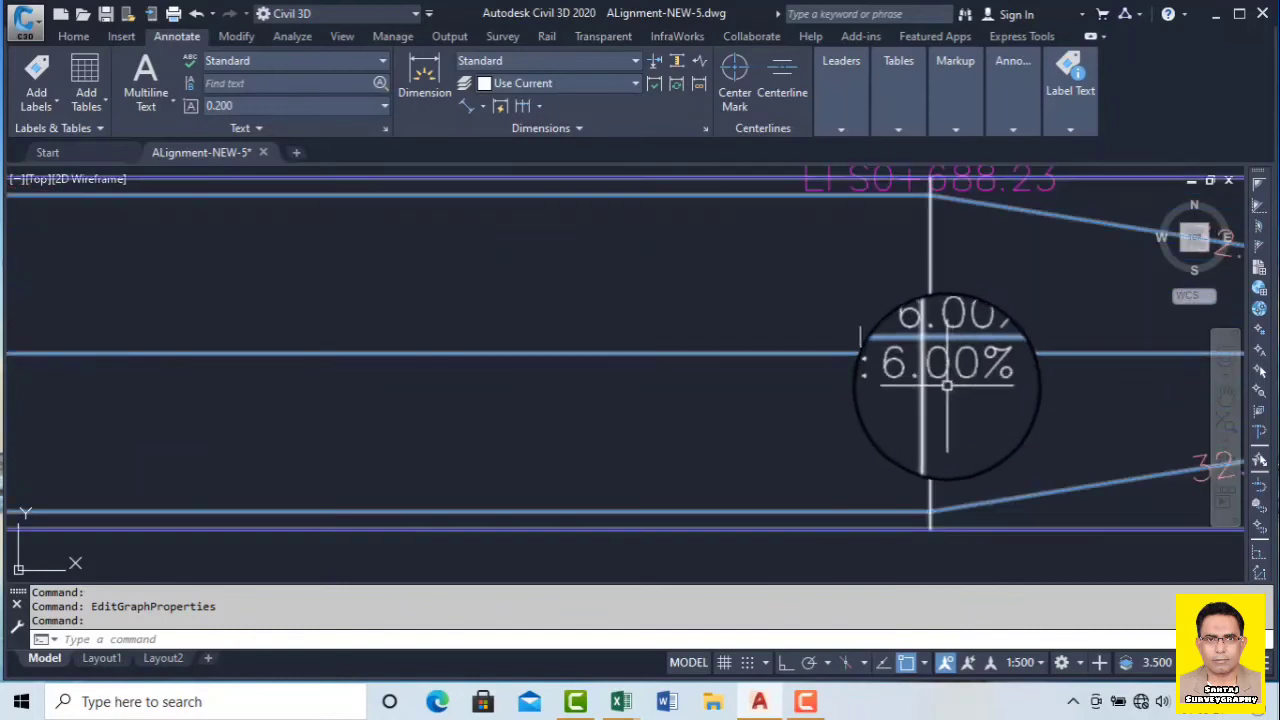
pyautogui.scroll(-4, 946, 384)
pyautogui.scroll(3, 452, 305)
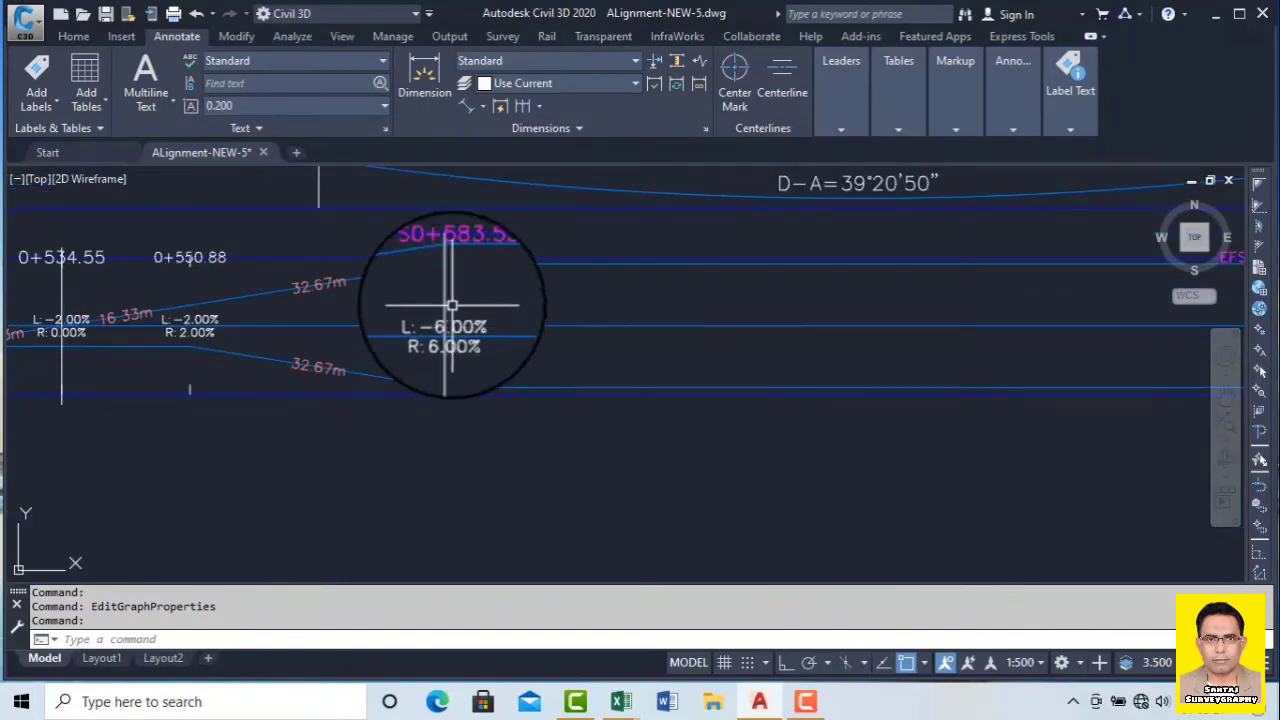
pyautogui.scroll(5, 432, 317)
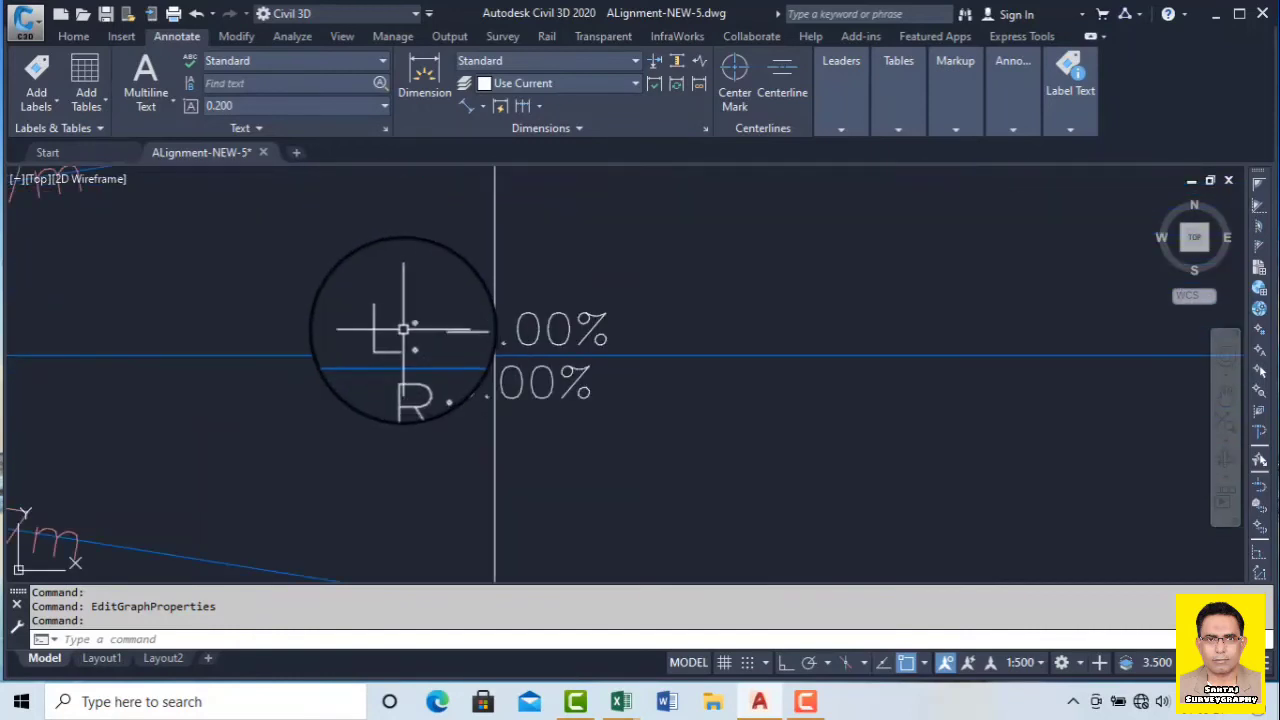
pyautogui.scroll(-4, 452, 337)
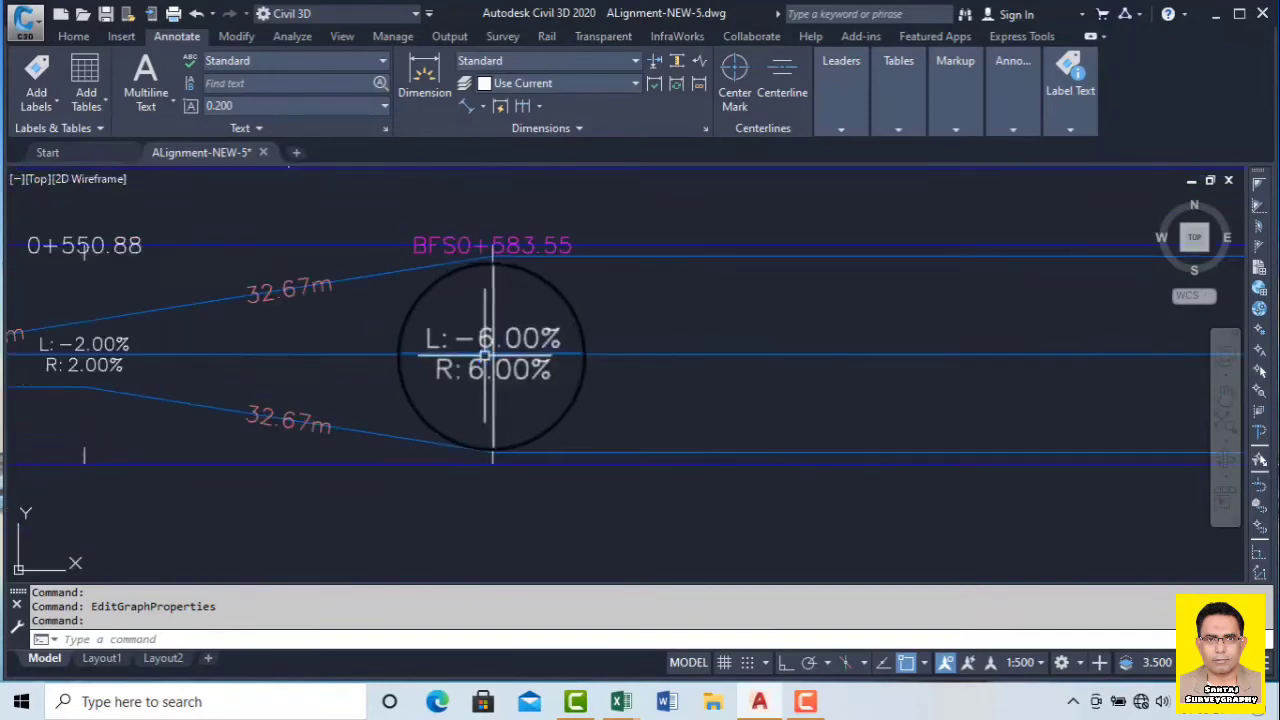
pyautogui.scroll(4, 411, 340)
pyautogui.scroll(-1, 413, 348)
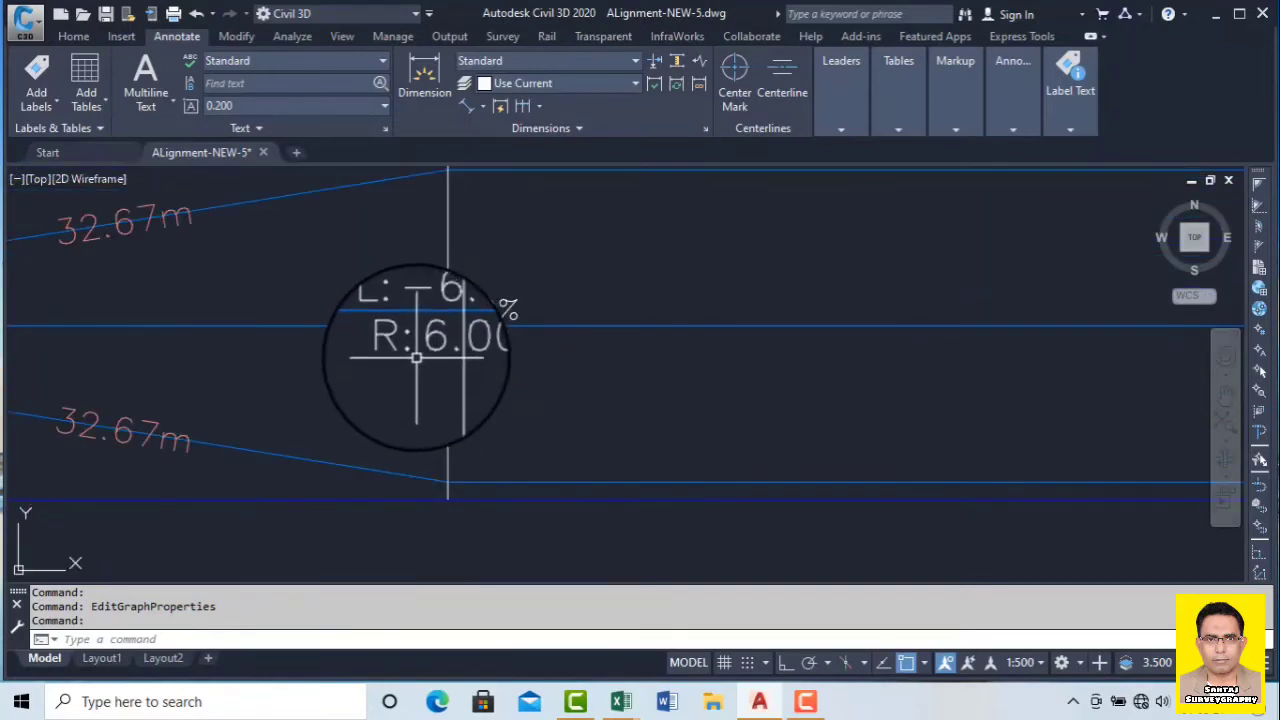
pyautogui.scroll(1, 413, 311)
pyautogui.scroll(-6, 476, 300)
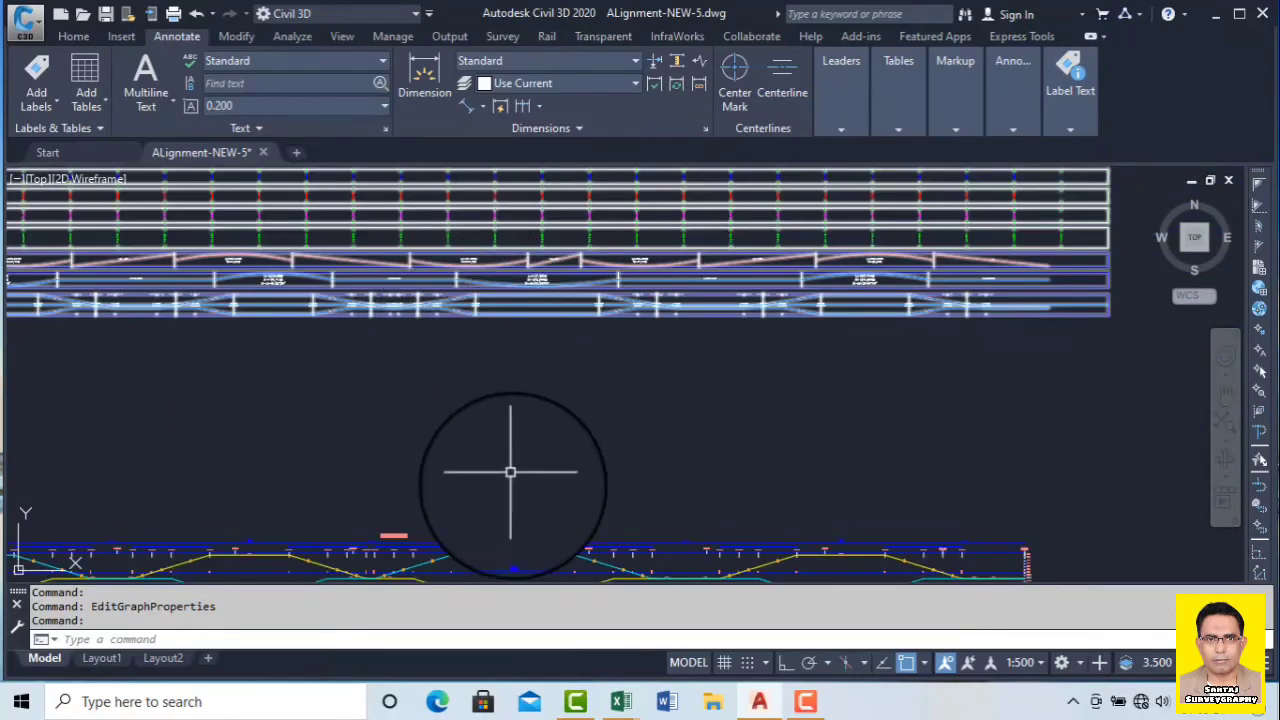
pyautogui.moveTo(510, 471)
pyautogui.mouseDown(button='middle')
pyautogui.moveTo(520, 266)
pyautogui.moveTo(542, 509)
pyautogui.mouseUp(button='middle')
pyautogui.scroll(6, 570, 351)
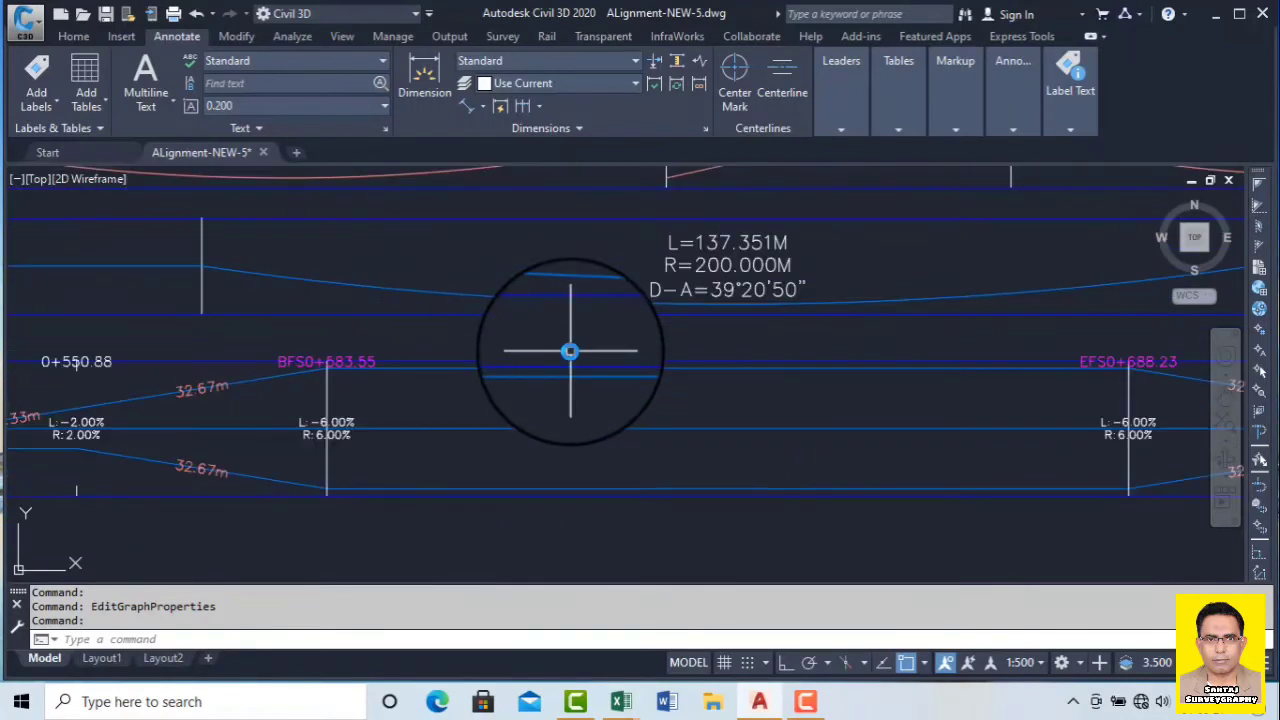
pyautogui.scroll(1, 406, 409)
pyautogui.scroll(-5, 768, 393)
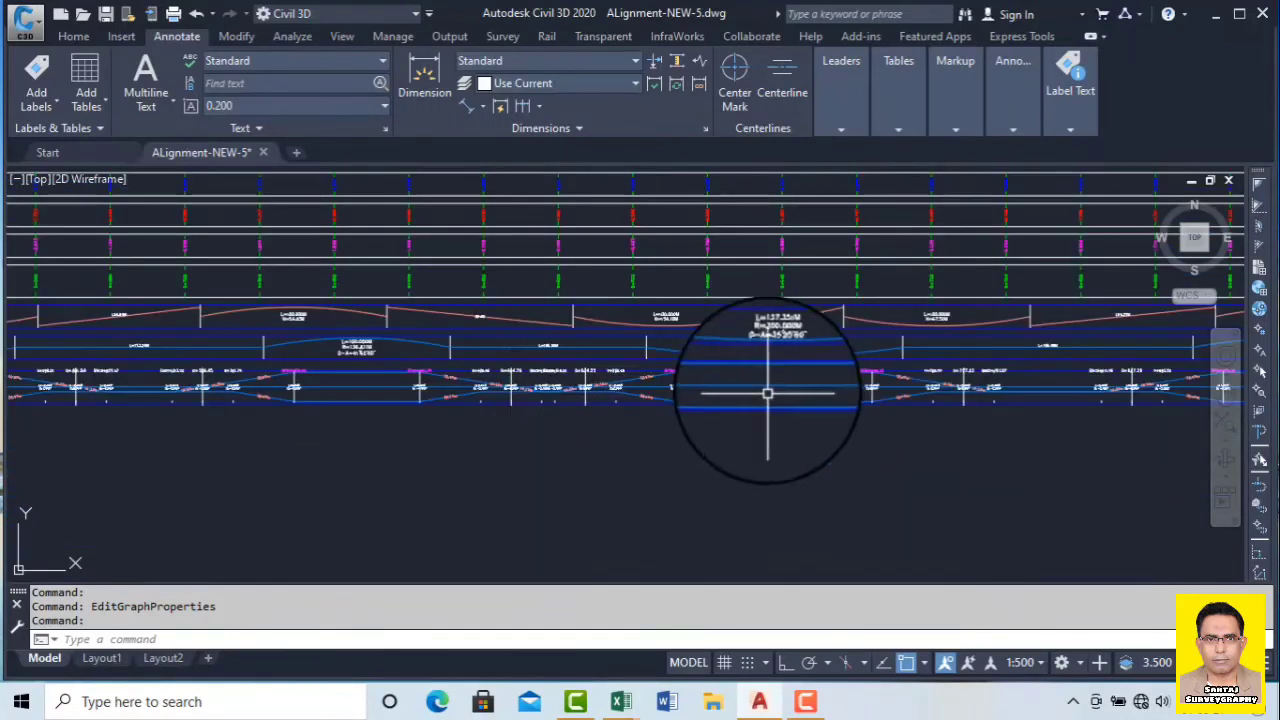
# Step: Open the Slope Transition Region label of the profile view's Divided with Two Crowns - No Shoulders band style for editing
pyautogui.scroll(5, 650, 385)
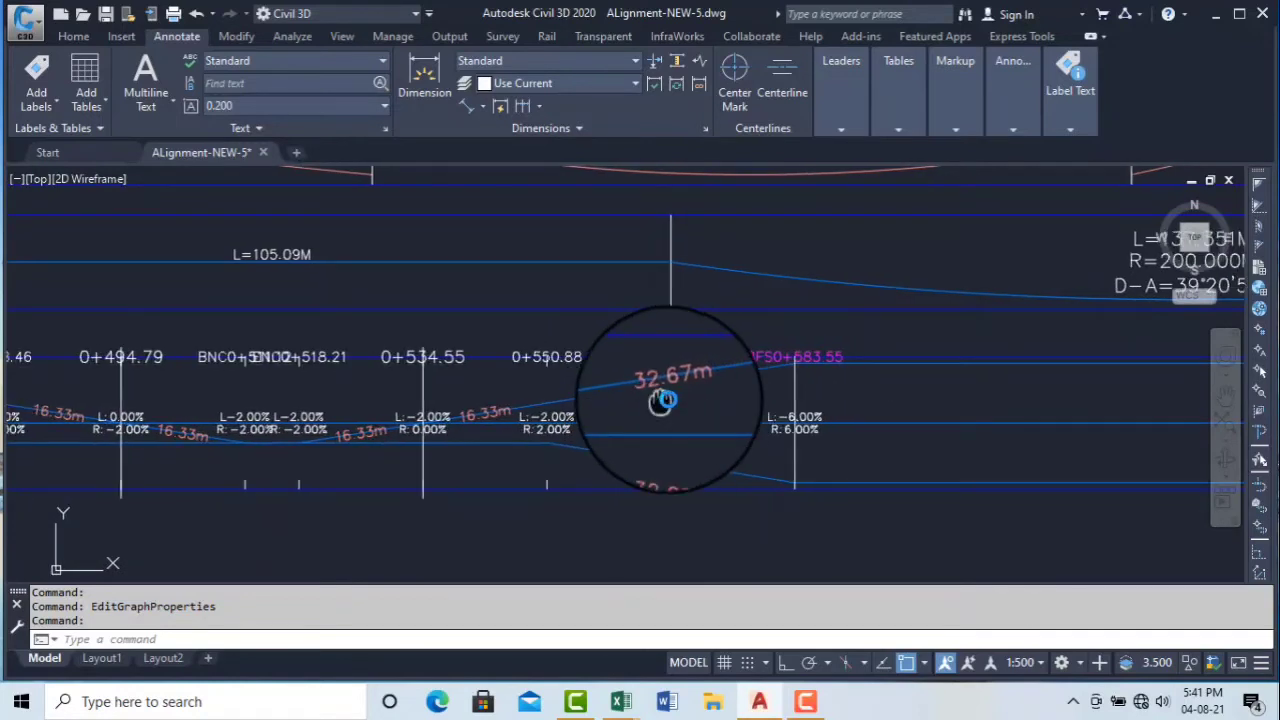
pyautogui.scroll(4, 640, 392)
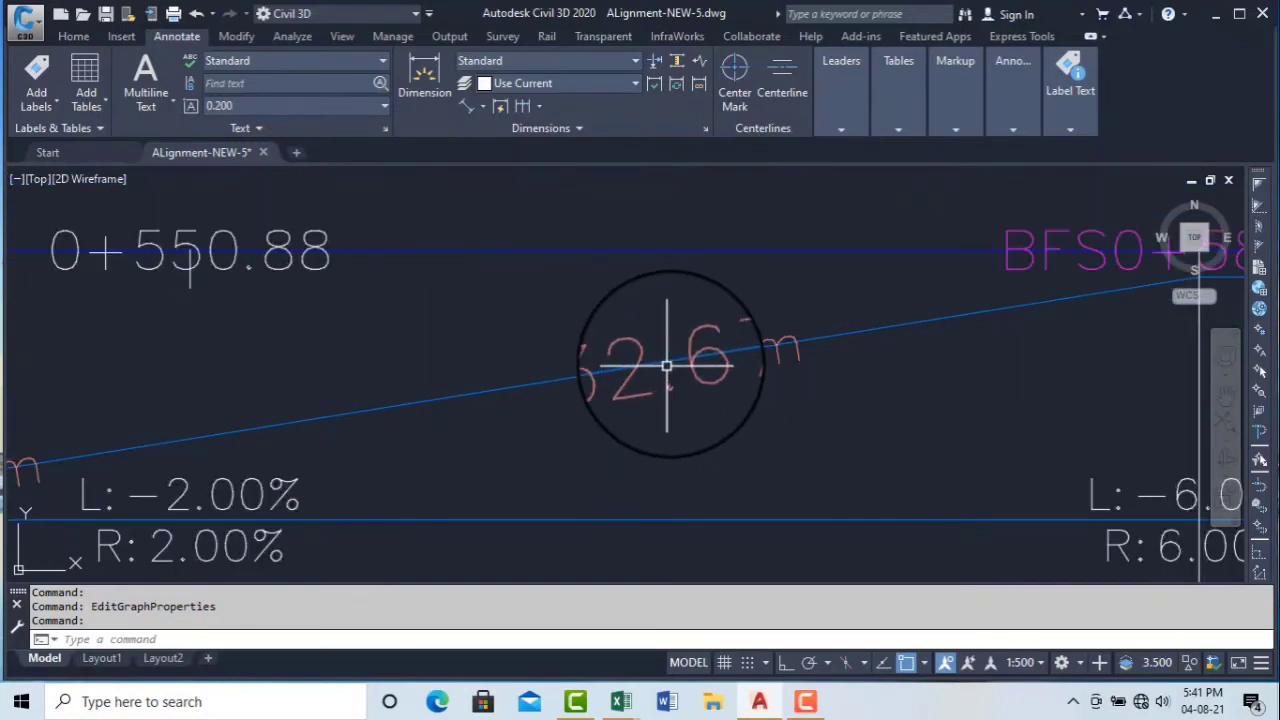
pyautogui.scroll(-5, 665, 372)
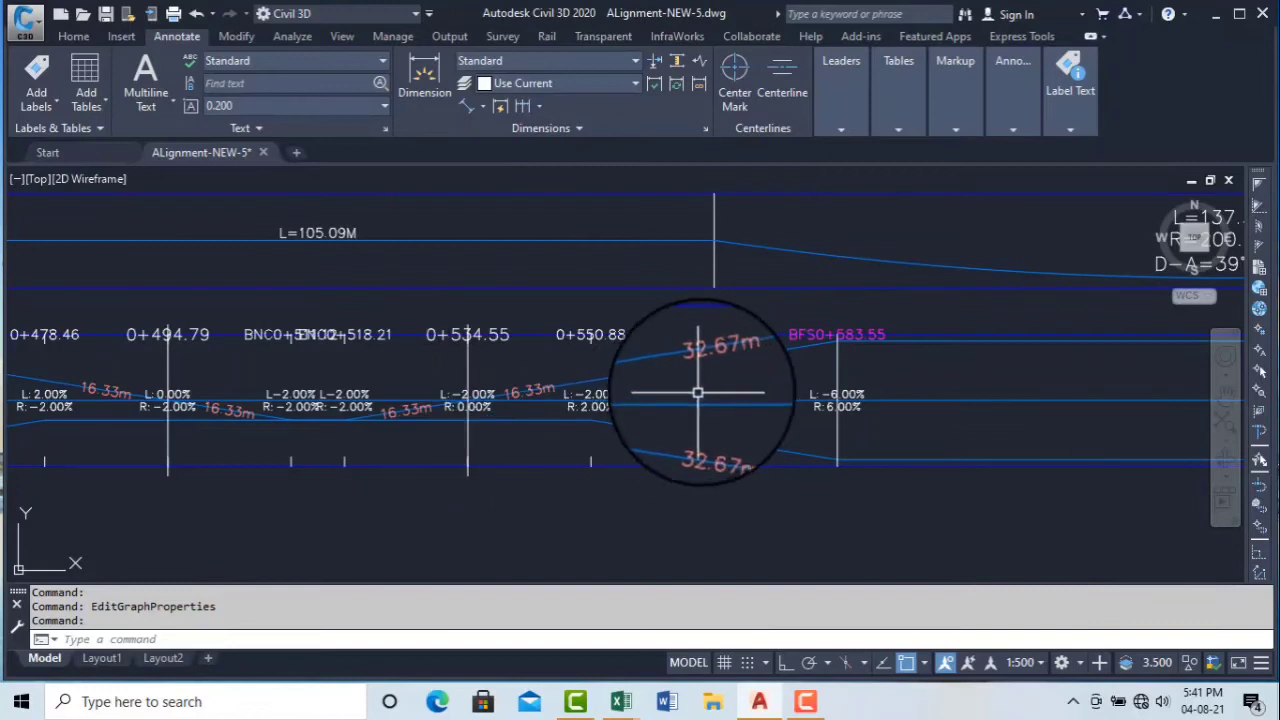
pyautogui.scroll(2, 688, 365)
pyautogui.scroll(2, 688, 365)
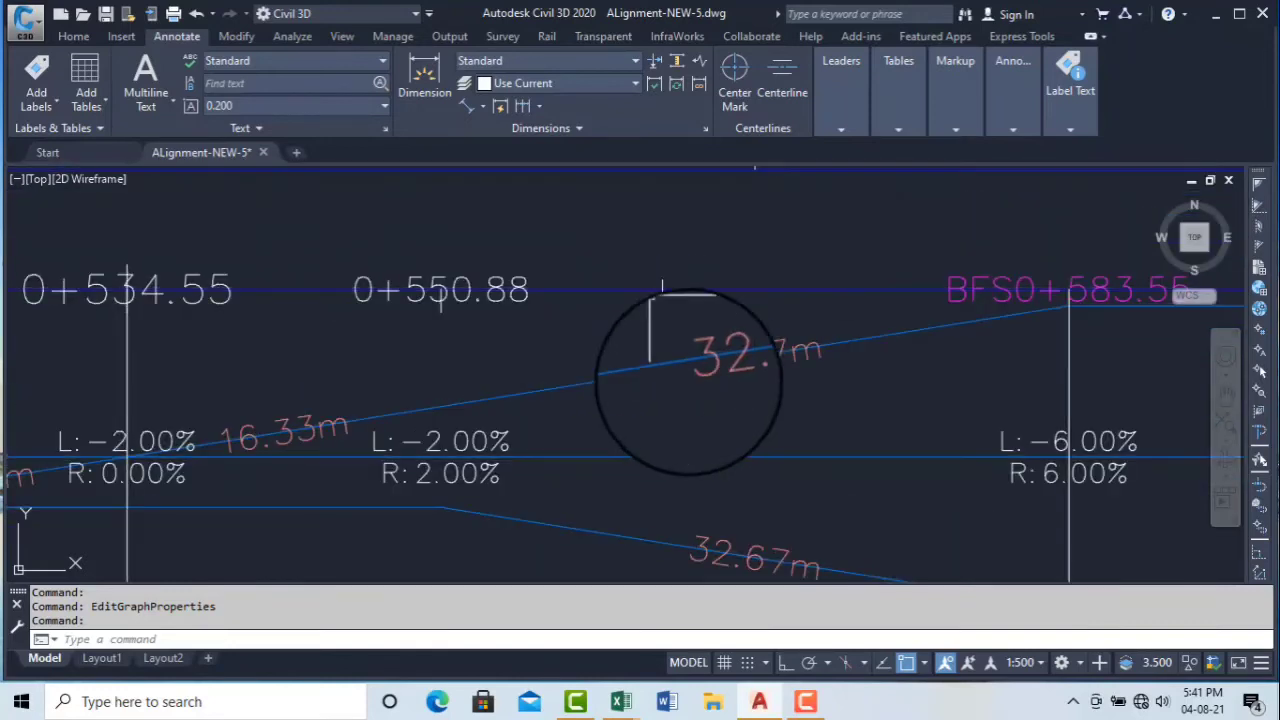
pyautogui.click(872, 340)
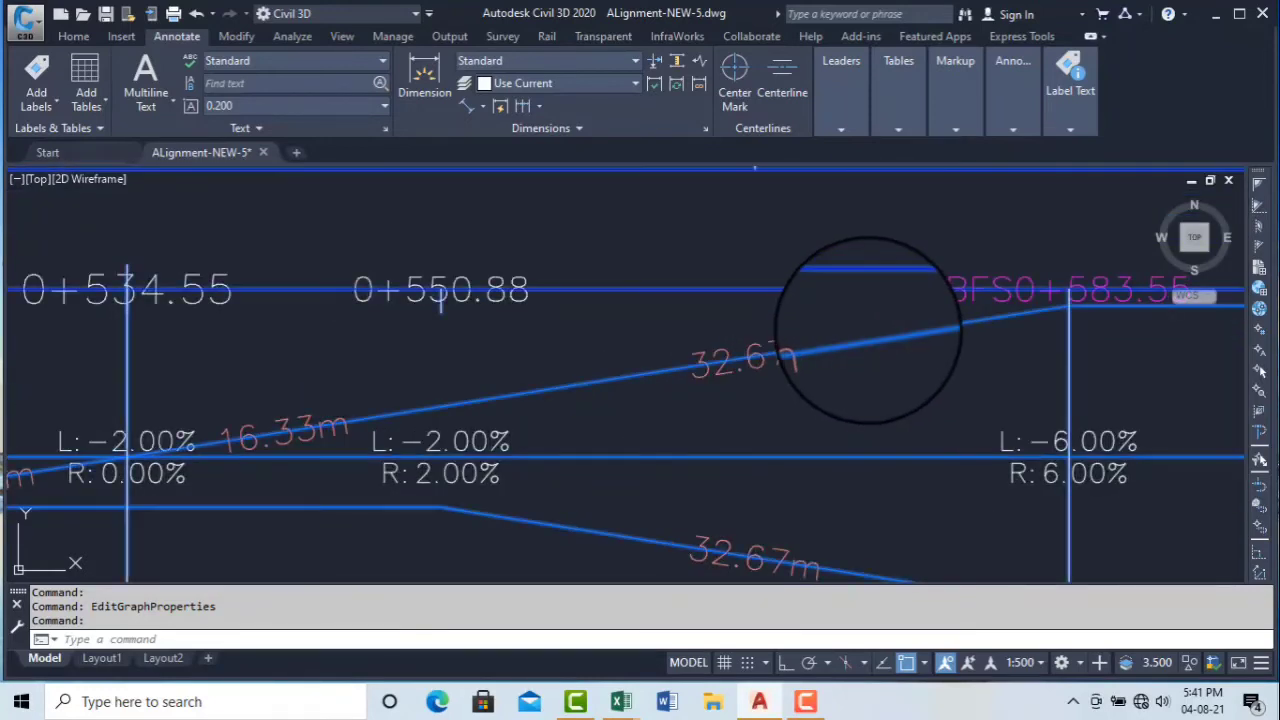
pyautogui.rightClick(892, 372)
pyautogui.click(988, 557)
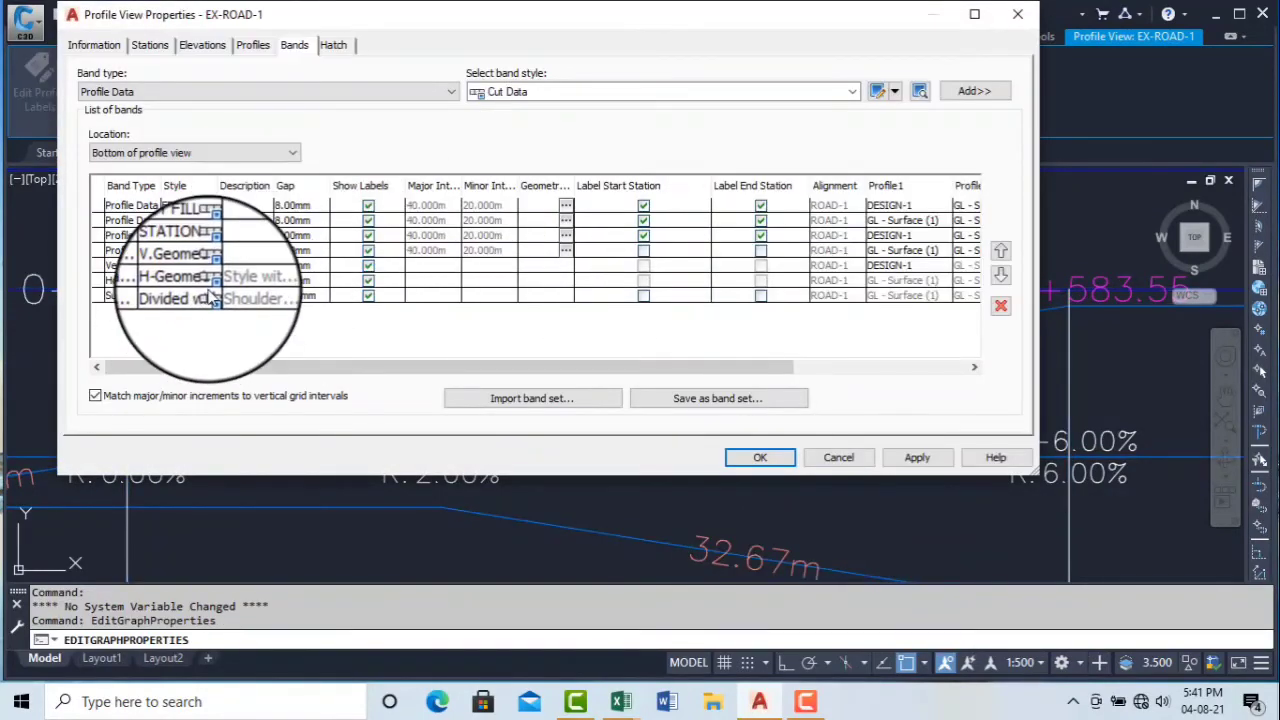
pyautogui.click(209, 296)
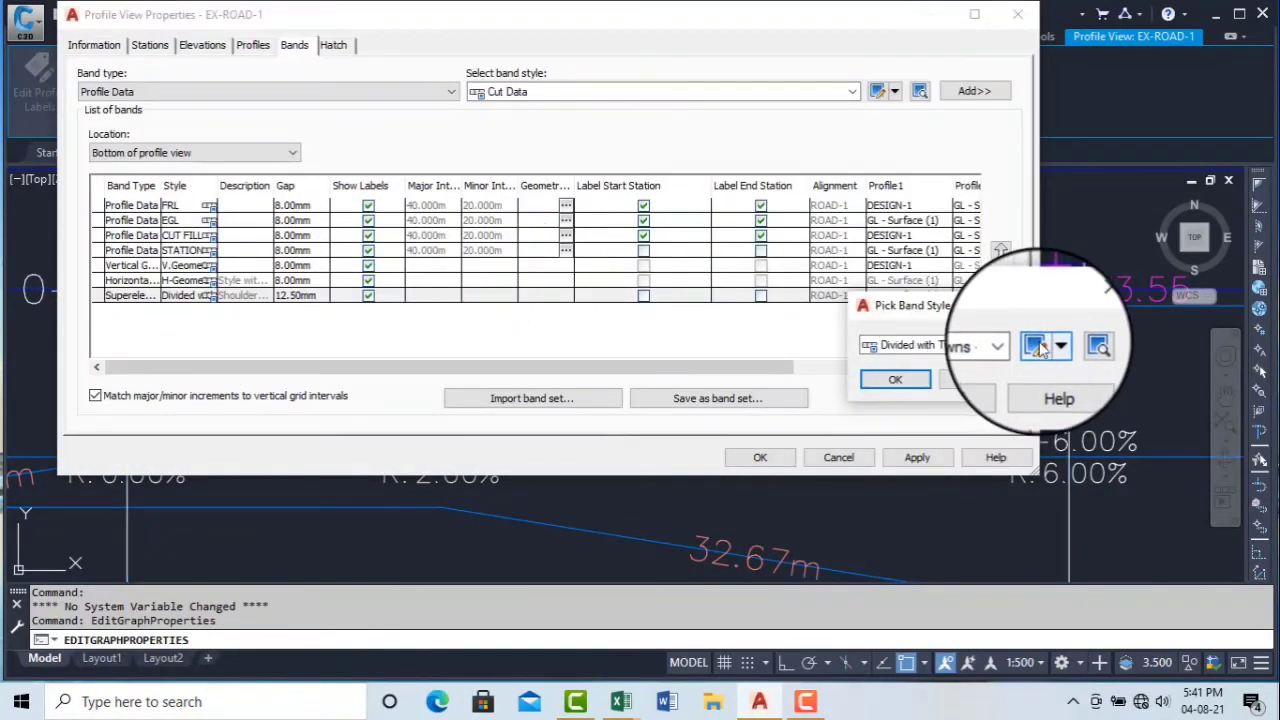
pyautogui.click(1037, 346)
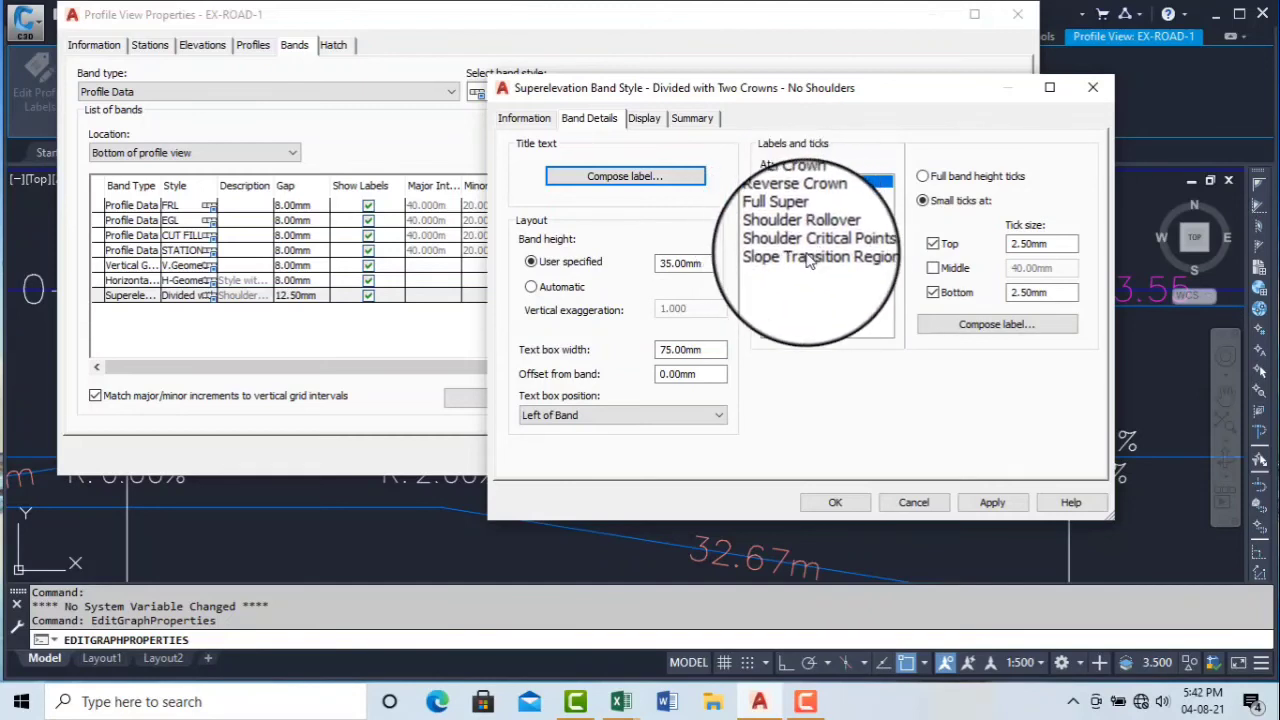
pyautogui.click(832, 256)
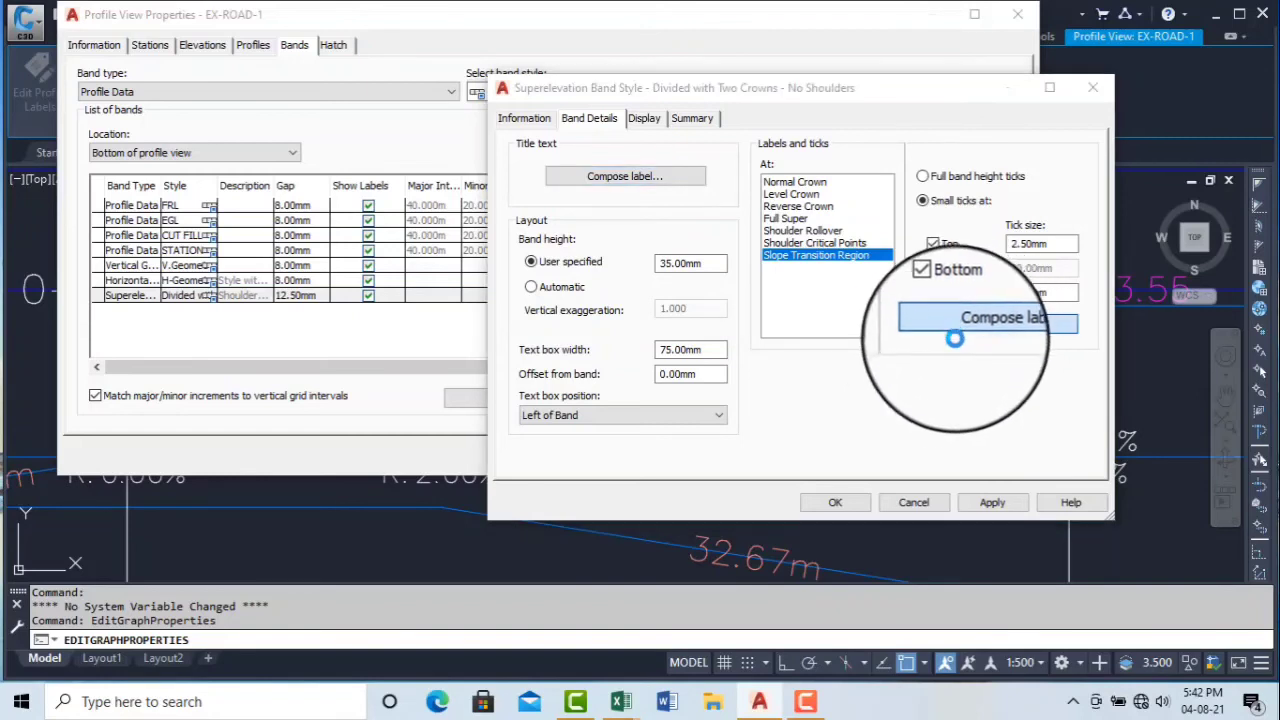
pyautogui.click(964, 324)
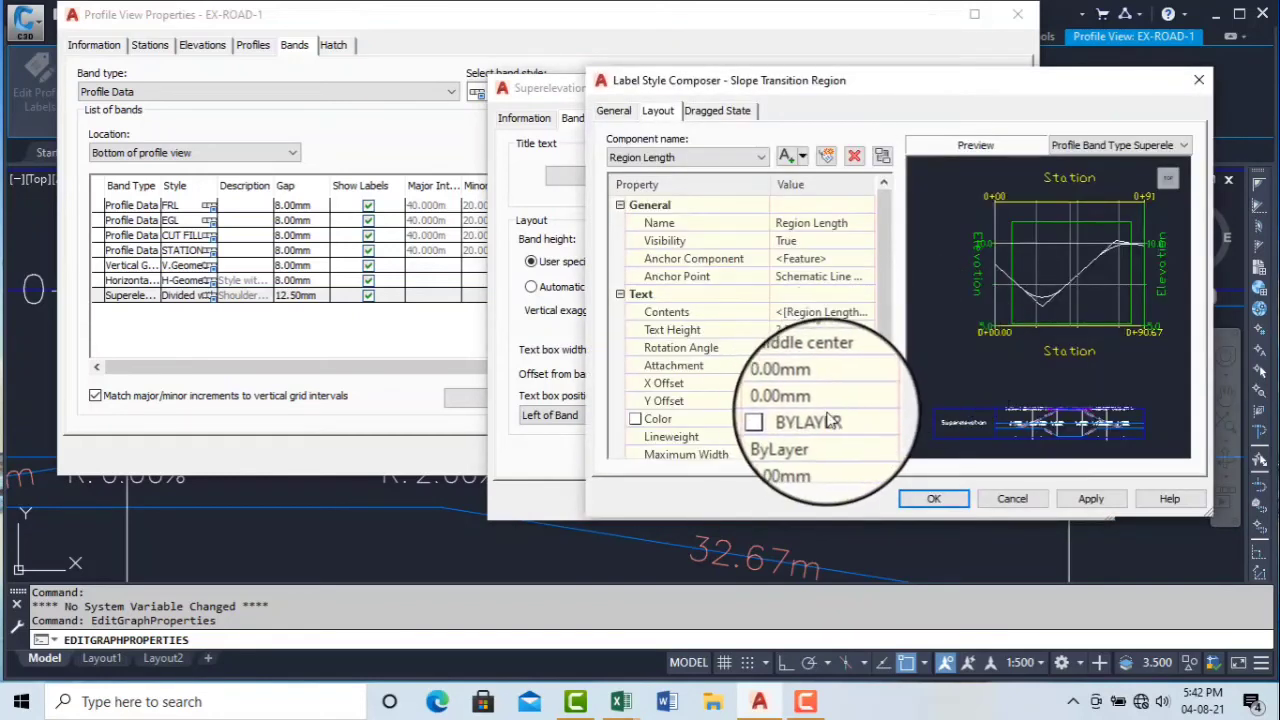
# Step: Set the Region Length component's colour to red and its Y offset to 2.5 mm
pyautogui.click(783, 421)
pyautogui.click(867, 420)
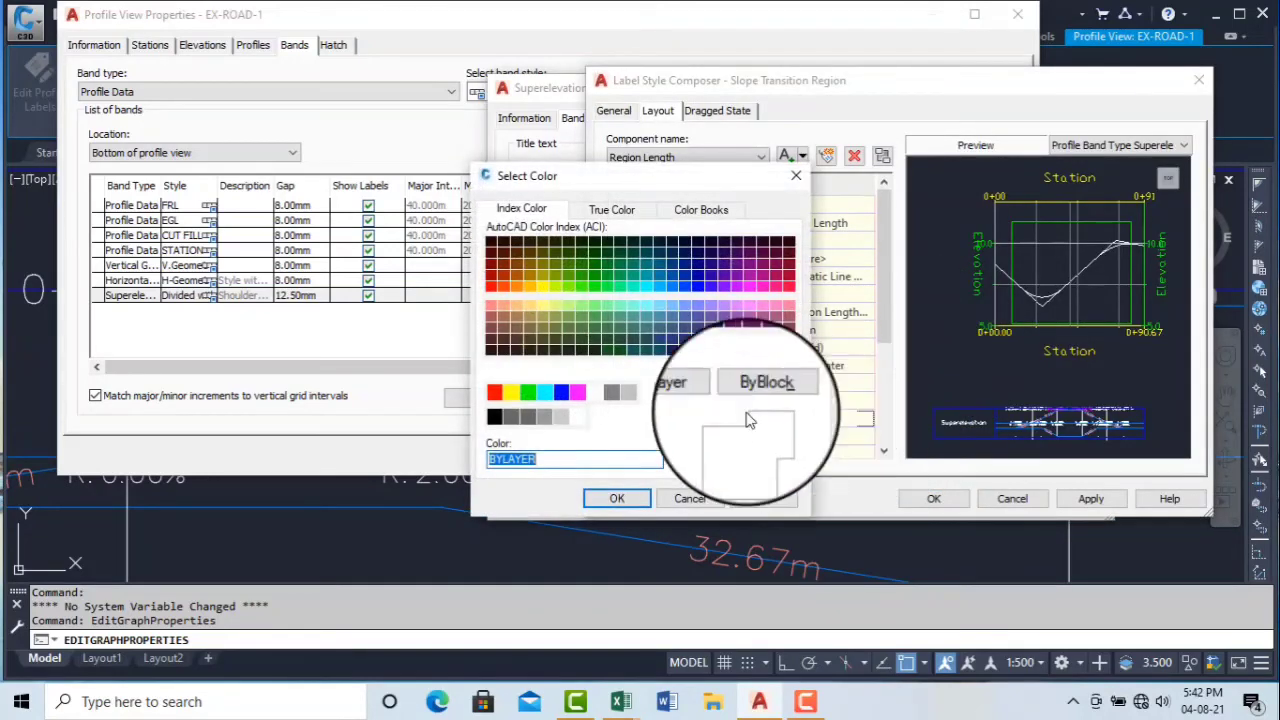
pyautogui.click(494, 391)
pyautogui.click(615, 500)
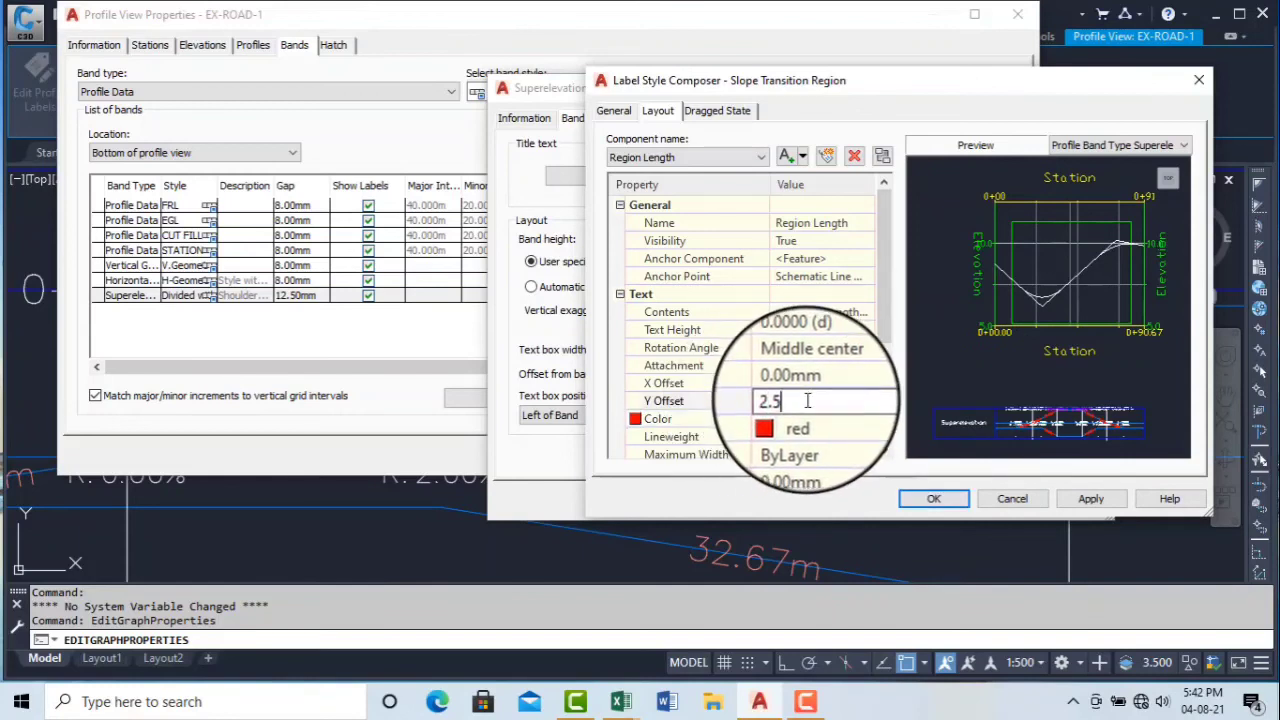
pyautogui.click(835, 278)
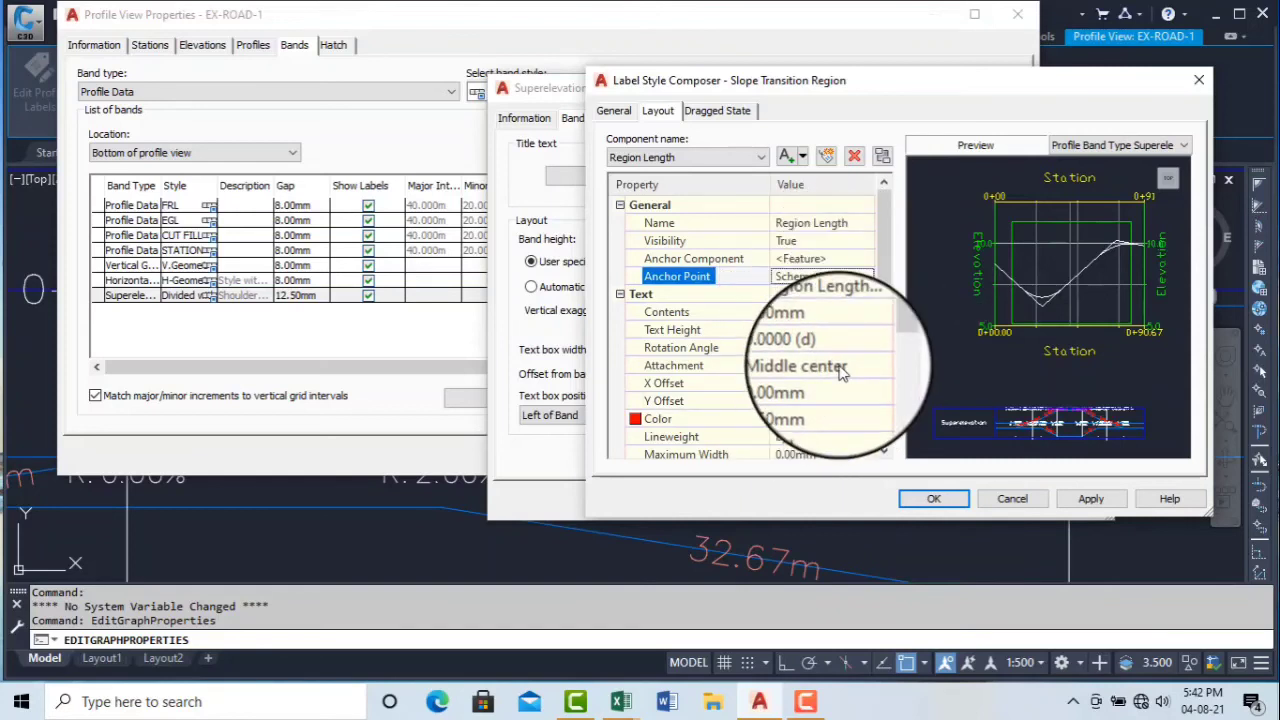
# Step: Accept the Slope Transition Region label, the superelevation band style and the EX-ROAD-1 profile view properties
pyautogui.click(1091, 498)
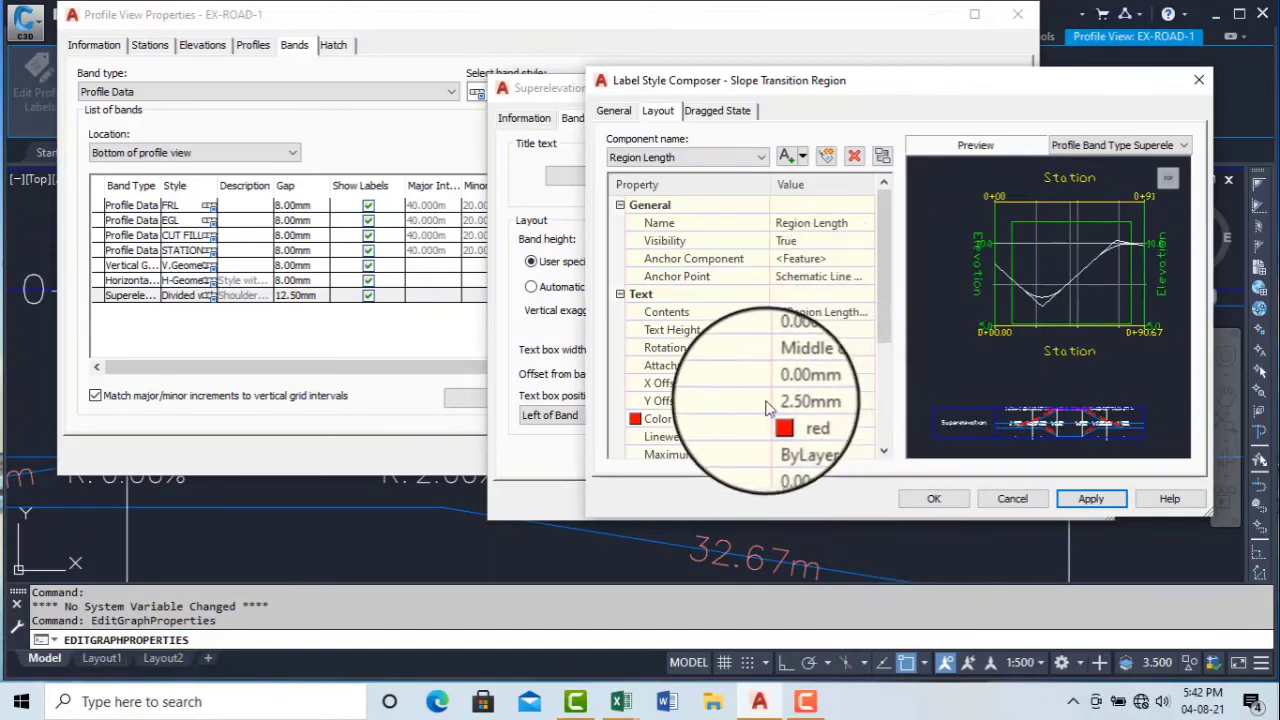
pyautogui.click(933, 498)
pyautogui.click(835, 503)
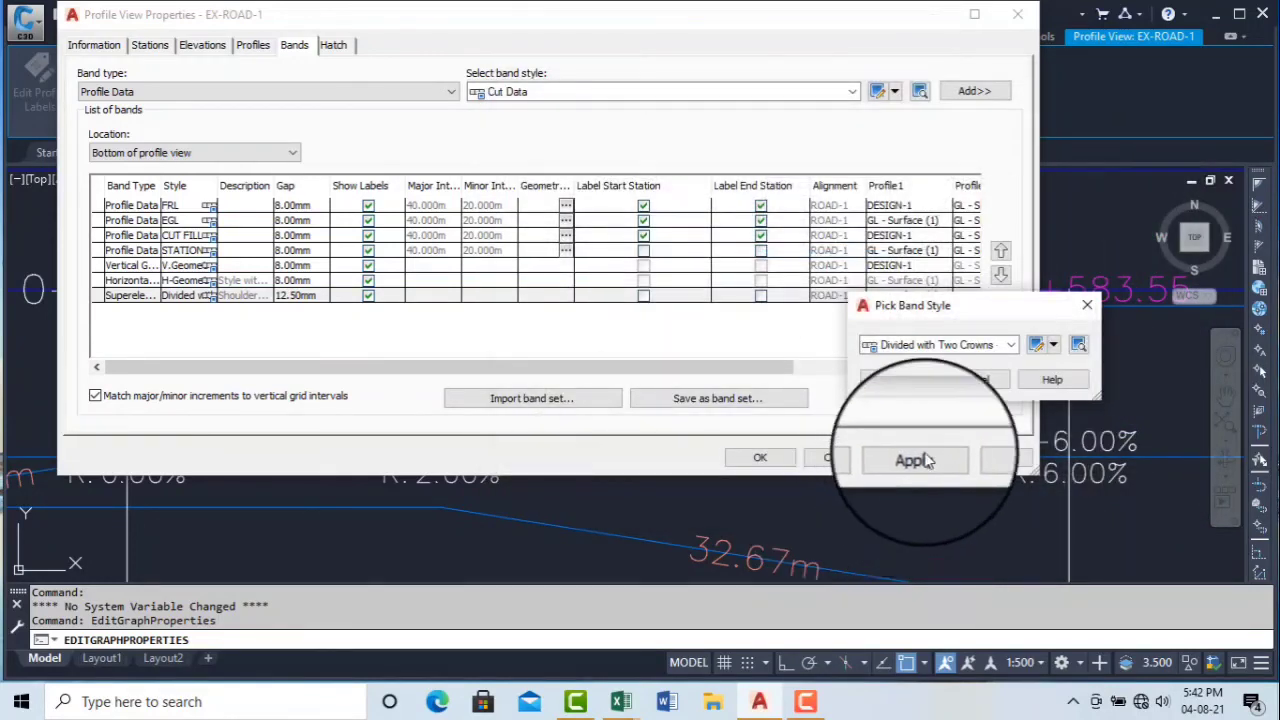
pyautogui.click(908, 460)
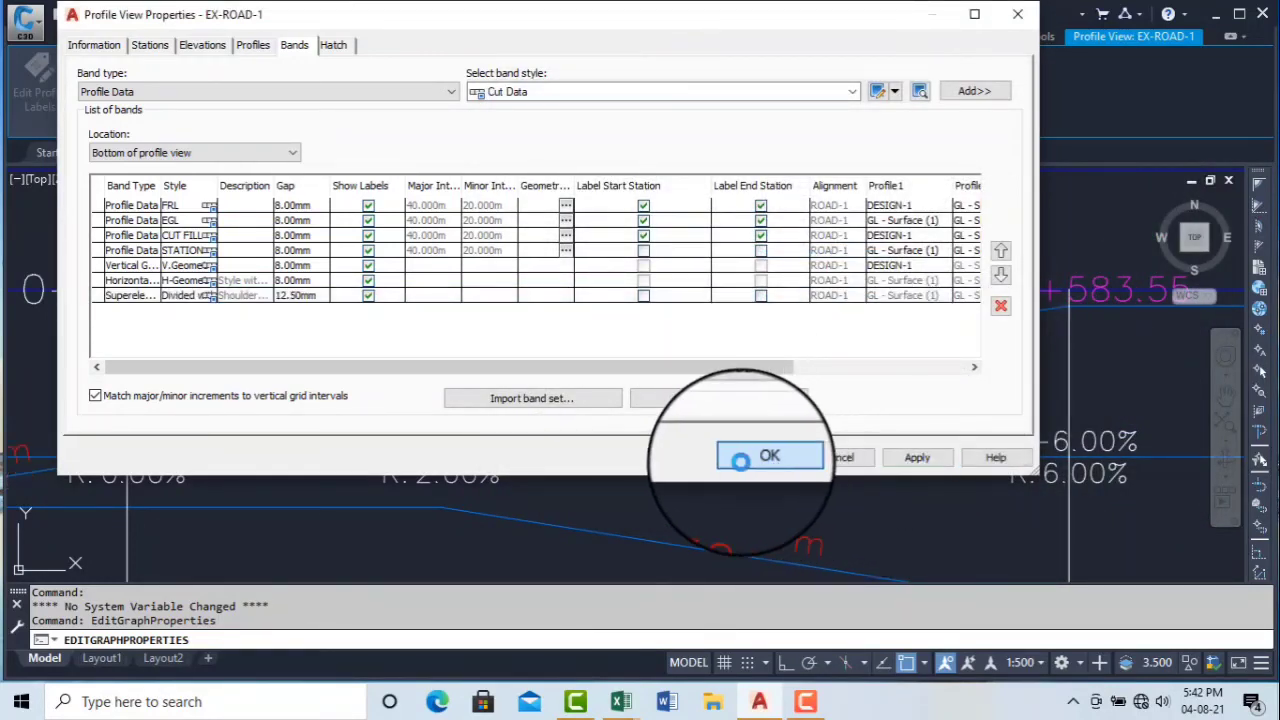
pyautogui.click(760, 457)
# Step: Examine the red transition length labels and the station and cross-slope labels along the superelevation band below the profile view
pyautogui.scroll(3, 740, 340)
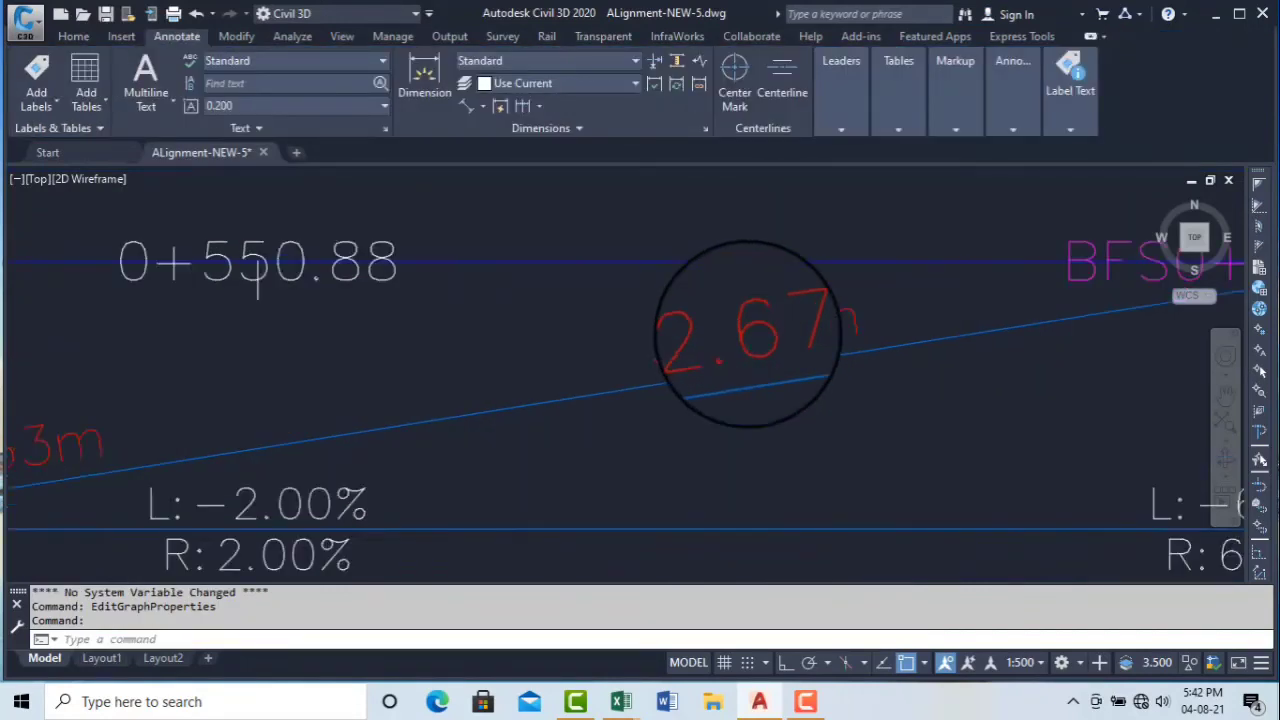
pyautogui.scroll(-4, 727, 332)
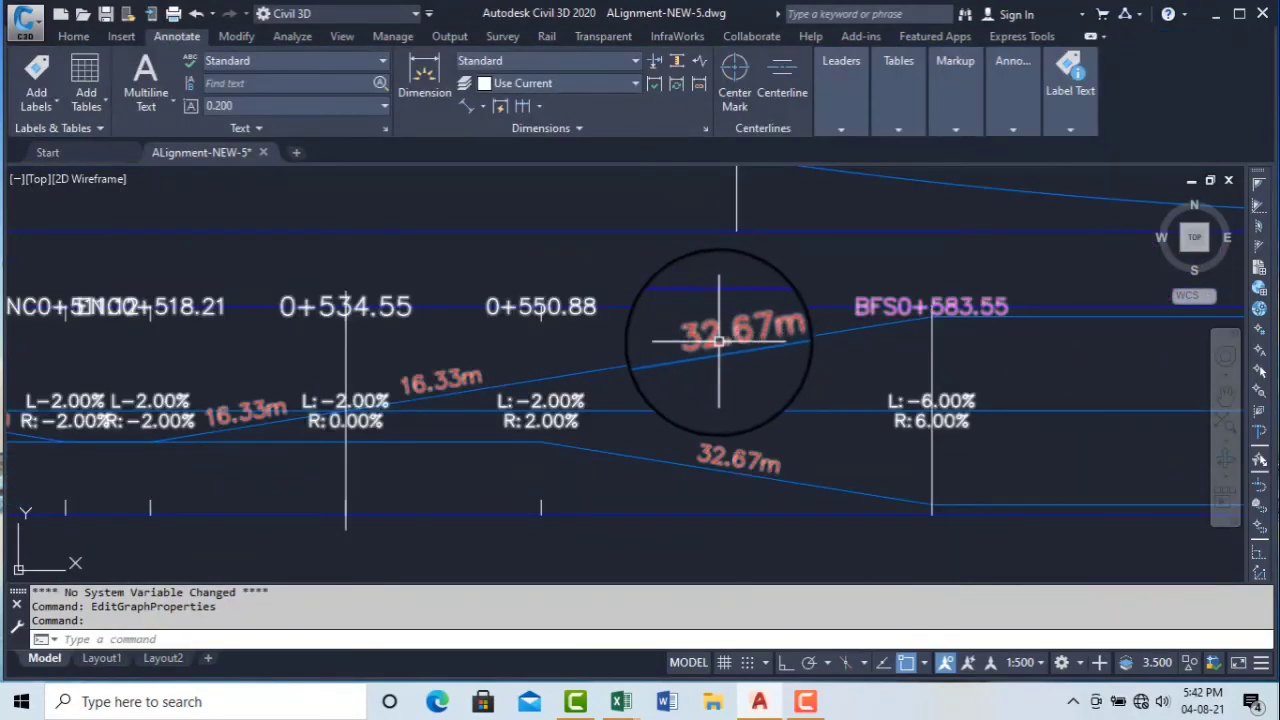
pyautogui.moveTo(718, 344); pyautogui.dragTo(828, 346, button='middle')
pyautogui.moveTo(461, 422); pyautogui.dragTo(643, 380, button='middle')
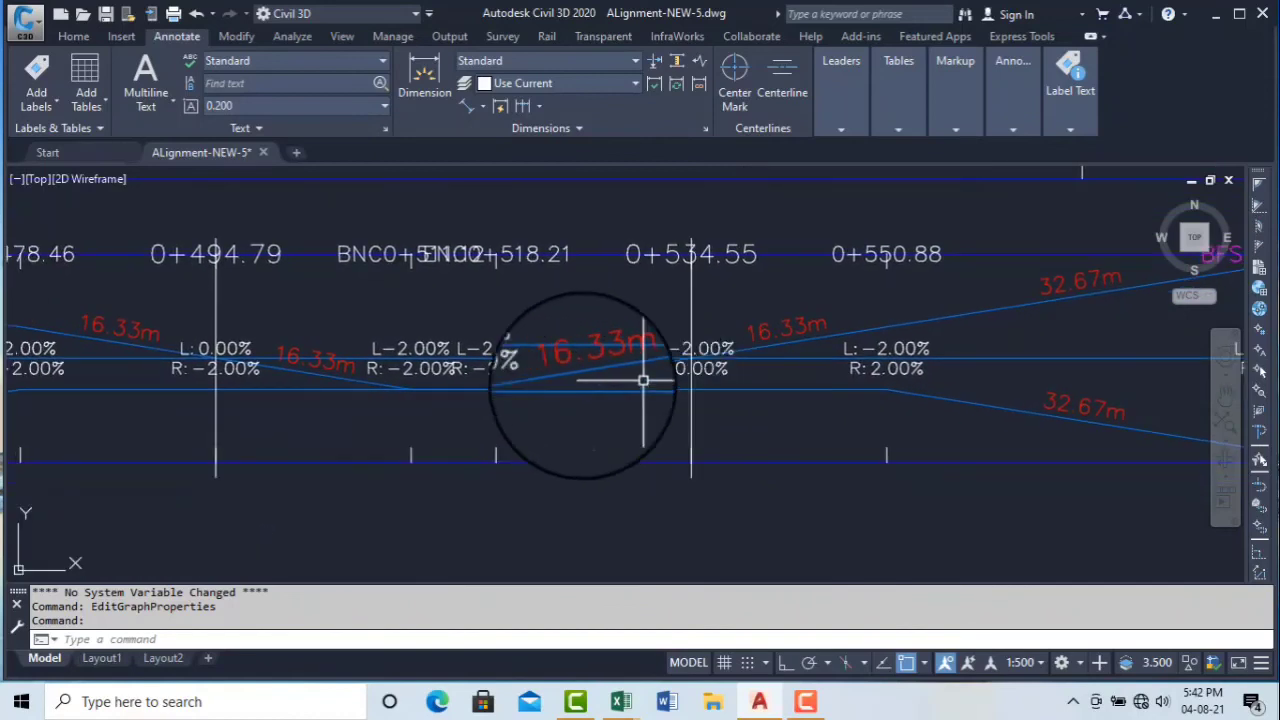
pyautogui.moveTo(445, 422); pyautogui.dragTo(728, 487, button='middle')
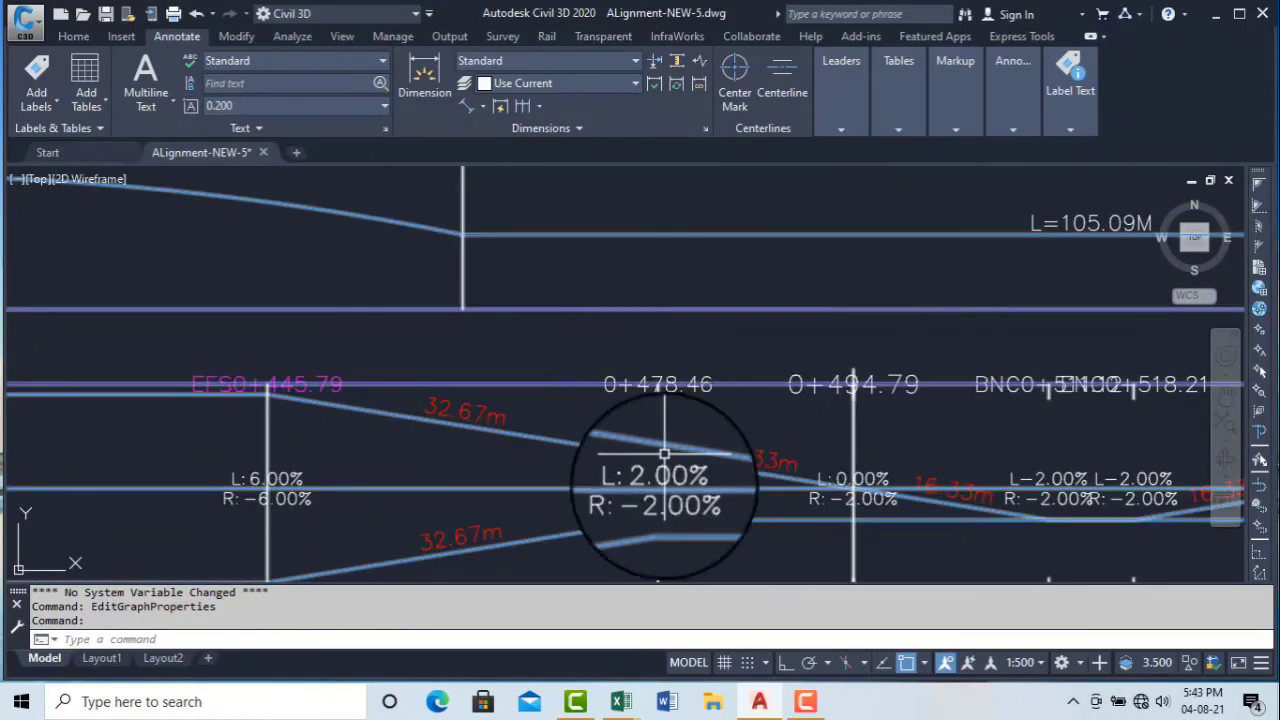
pyautogui.moveTo(483, 404); pyautogui.dragTo(814, 414, button='middle')
pyautogui.scroll(-6, 800, 417)
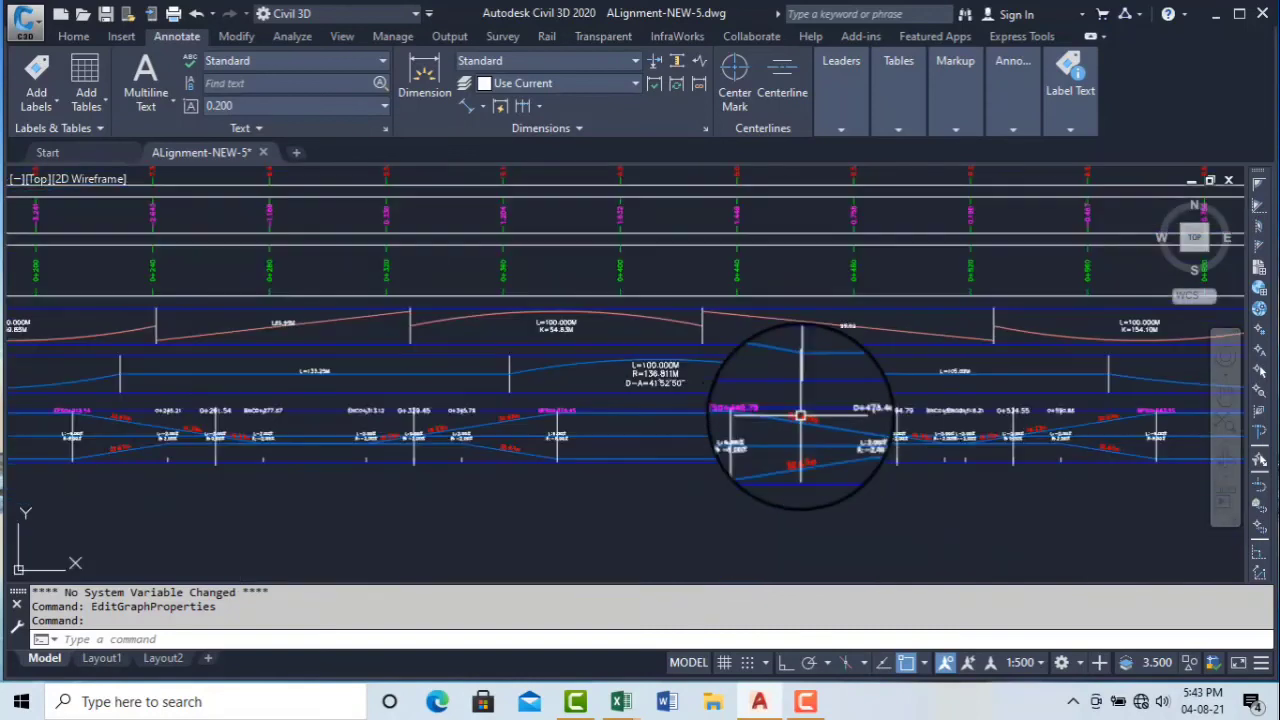
pyautogui.scroll(4, 631, 409)
pyautogui.moveTo(667, 428); pyautogui.dragTo(703, 364, button='middle')
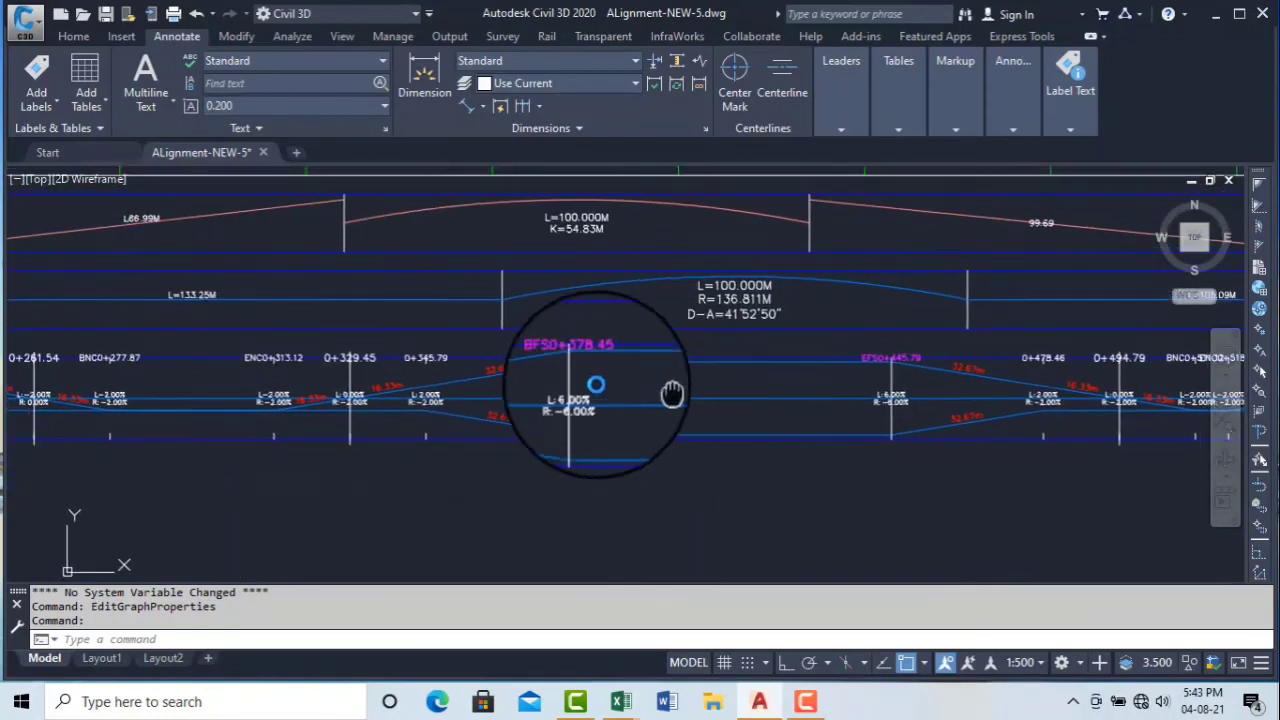
pyautogui.scroll(-4, 593, 380)
pyautogui.scroll(-5, 586, 440)
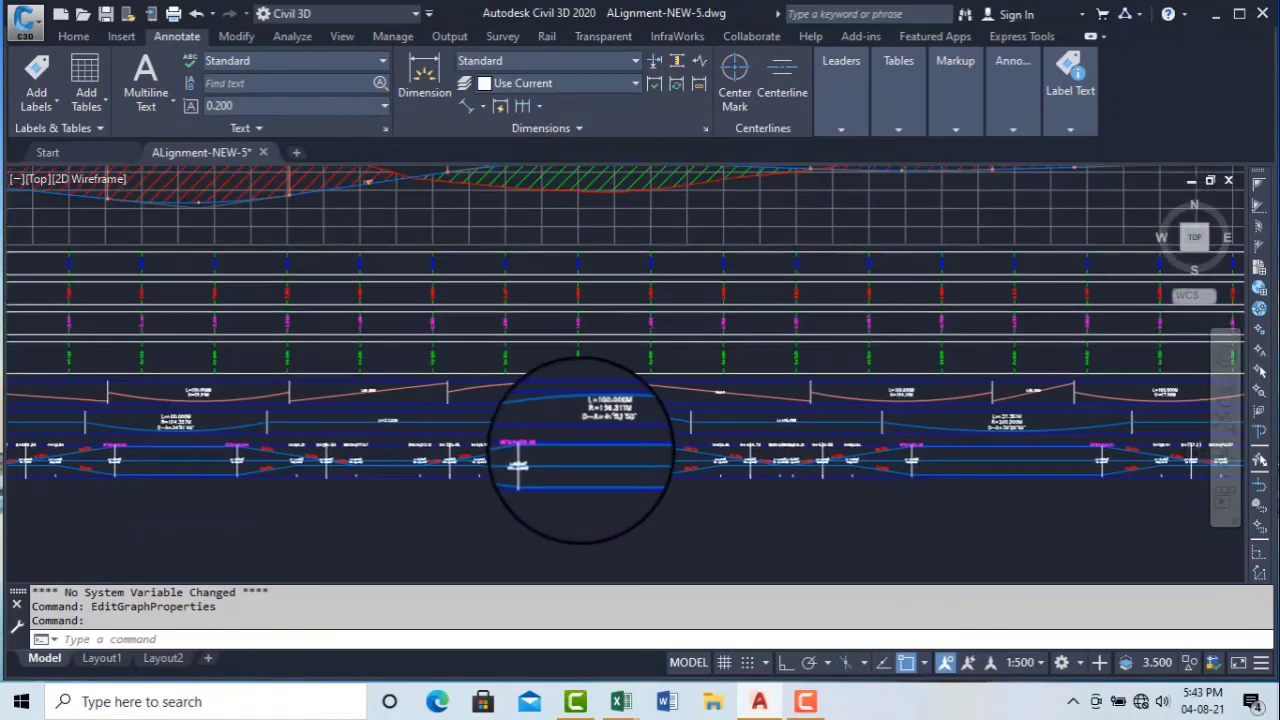